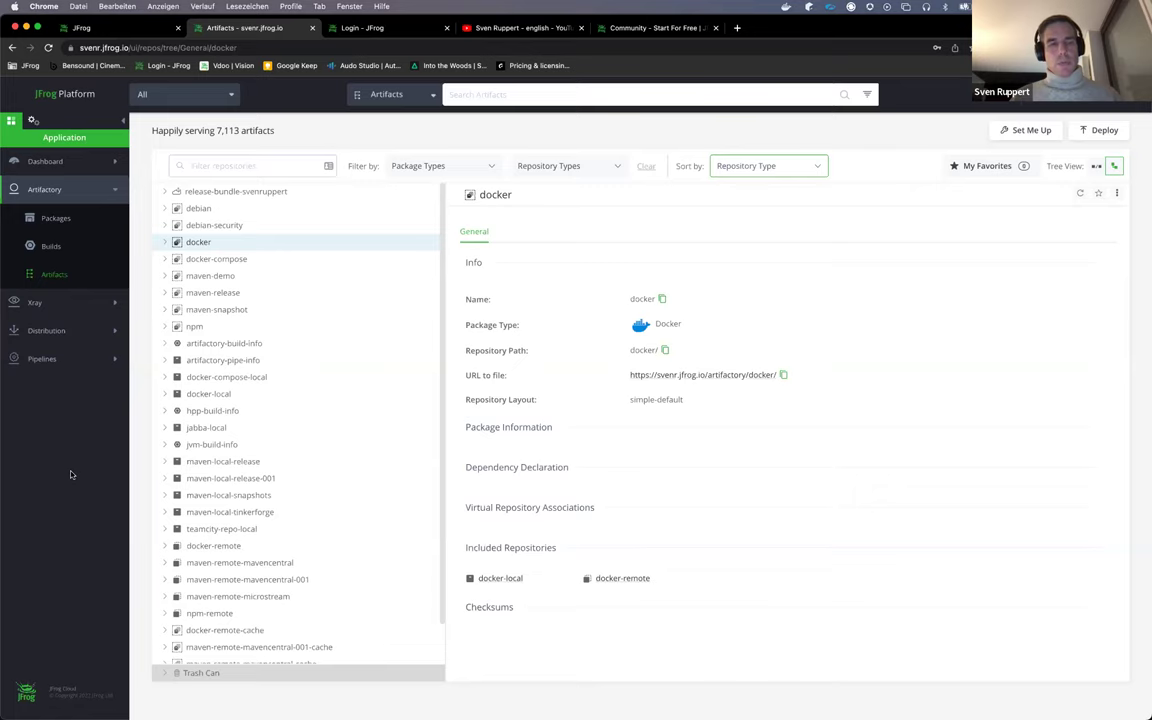
- In the devsecops20220928 JFrog instance, start a new local Maven repository with the repository key maven-local-demo
{"action": "left_click", "coordinate": [140, 28]}
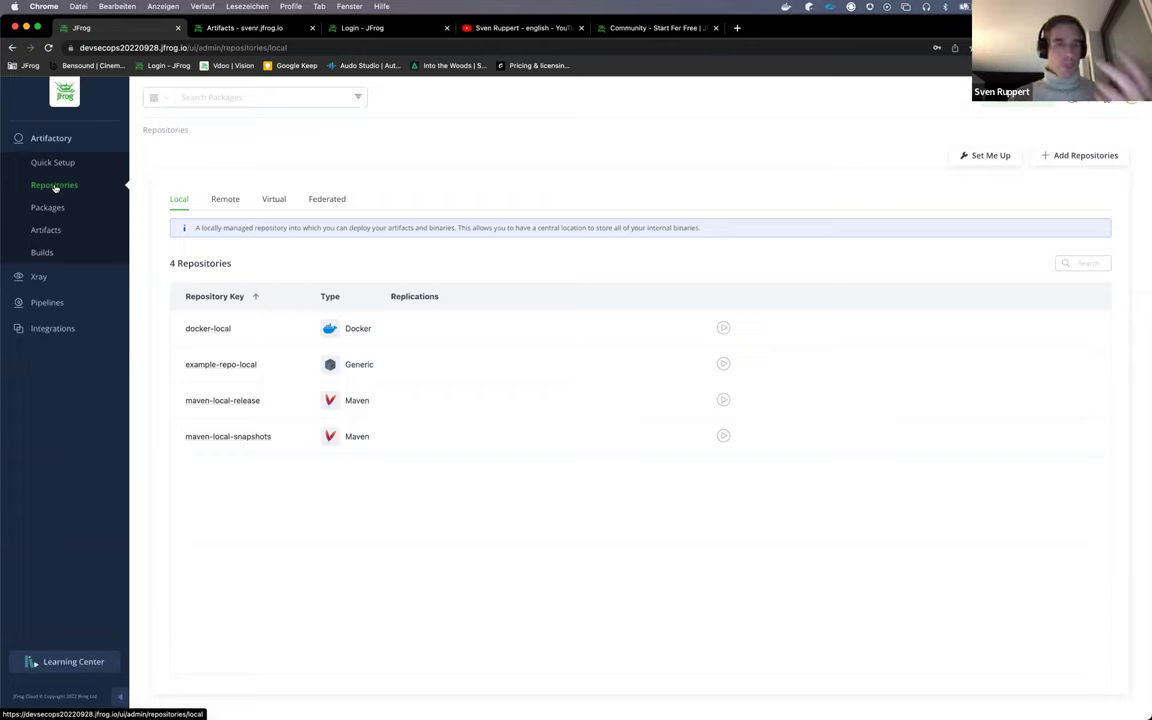
{"action": "left_click", "coordinate": [1067, 160]}
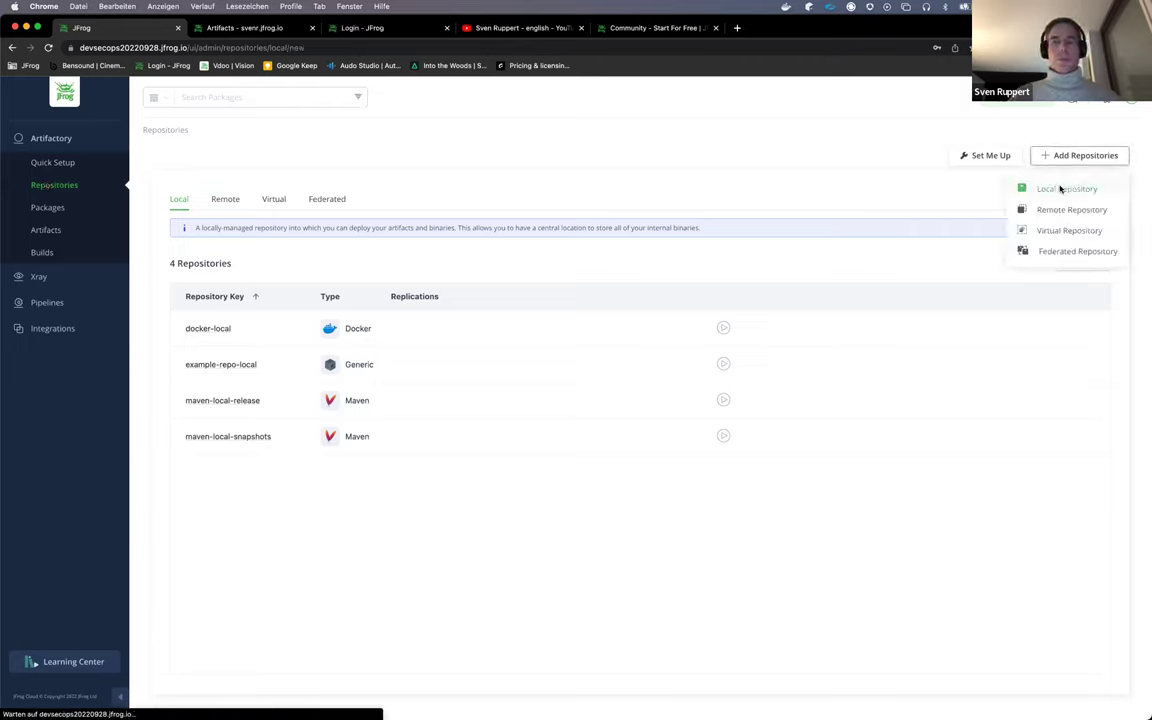
{"action": "left_click", "coordinate": [1060, 189]}
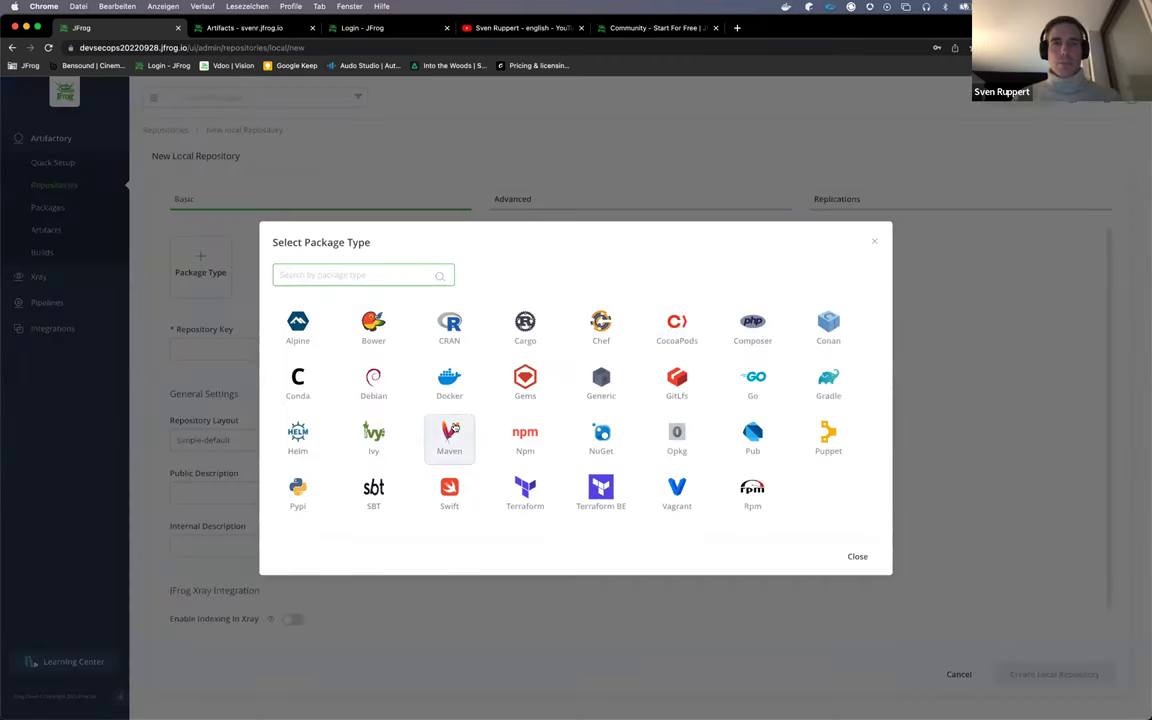
{"action": "left_click", "coordinate": [450, 435]}
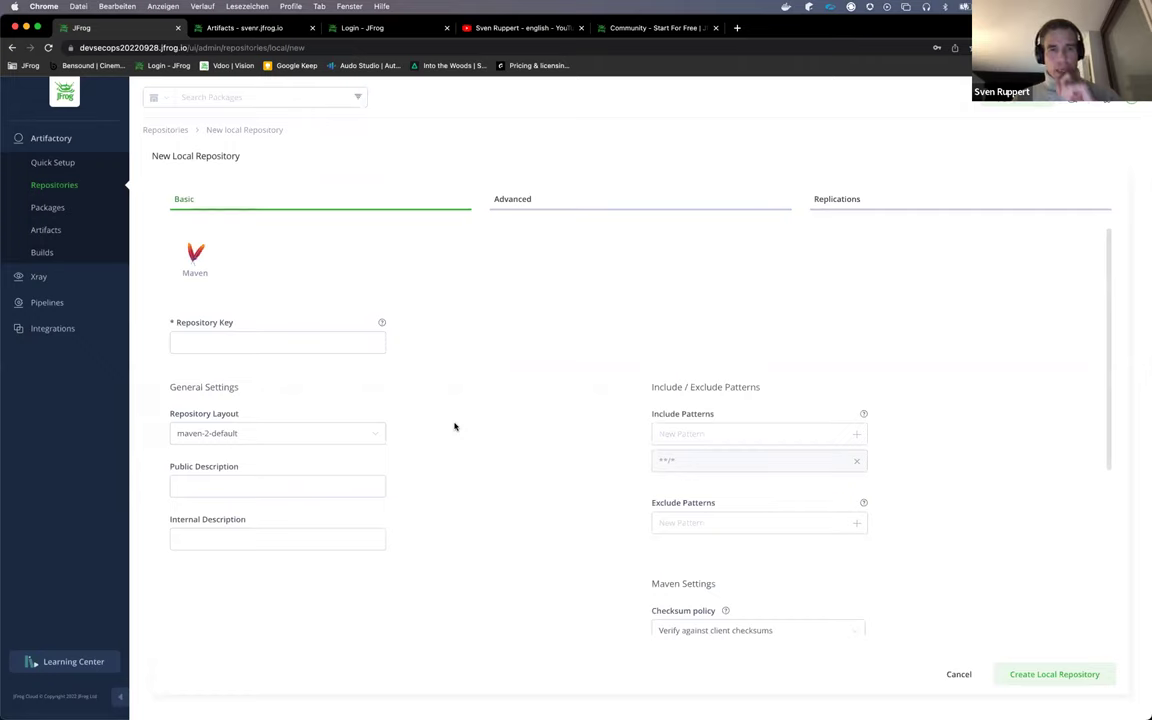
{"action": "left_click", "coordinate": [300, 345]}
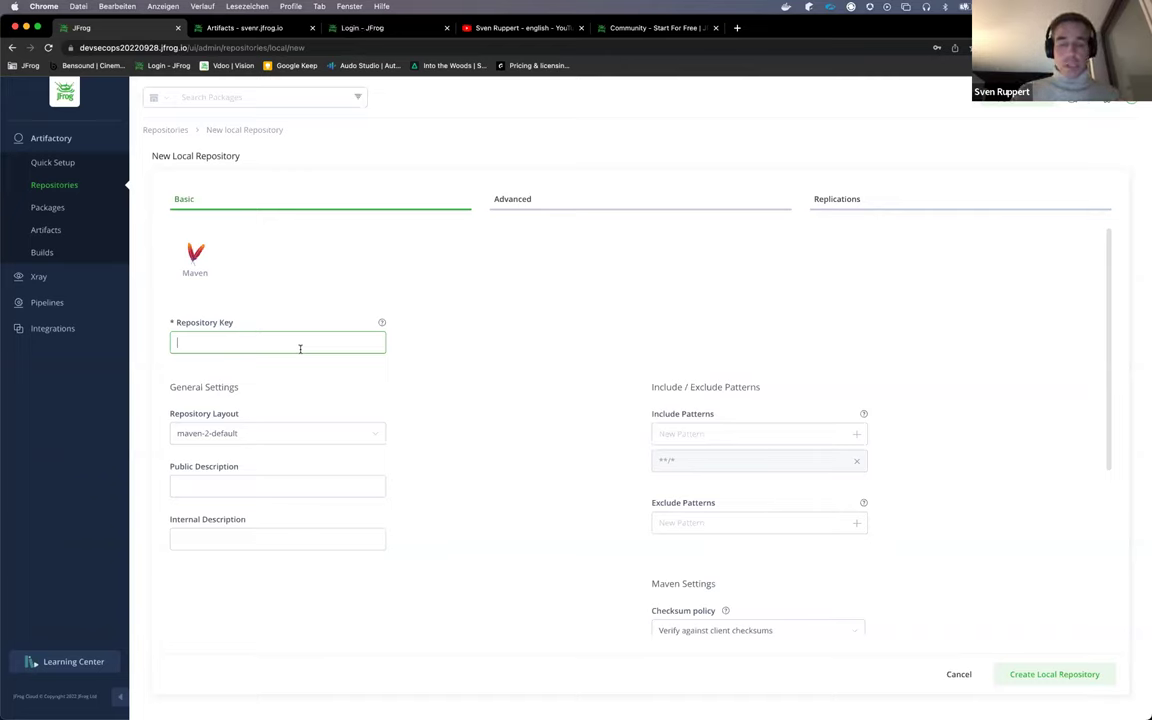
{"action": "type", "text": "maven-local"}
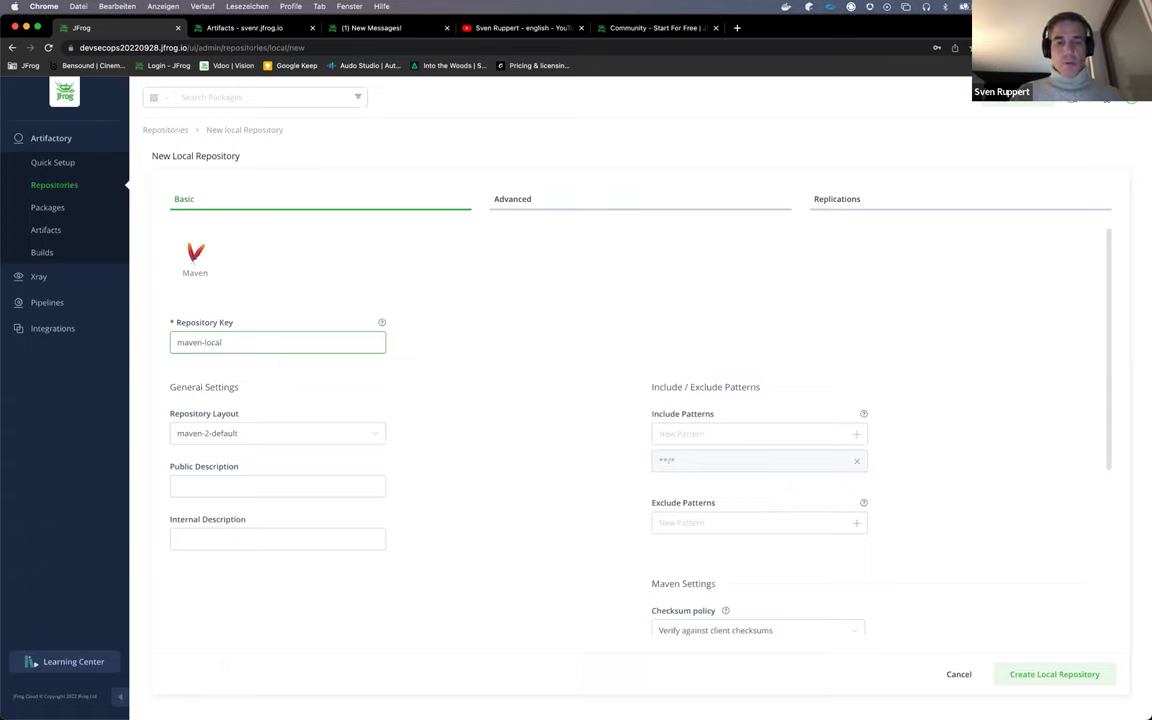
{"action": "type", "text": "-"}
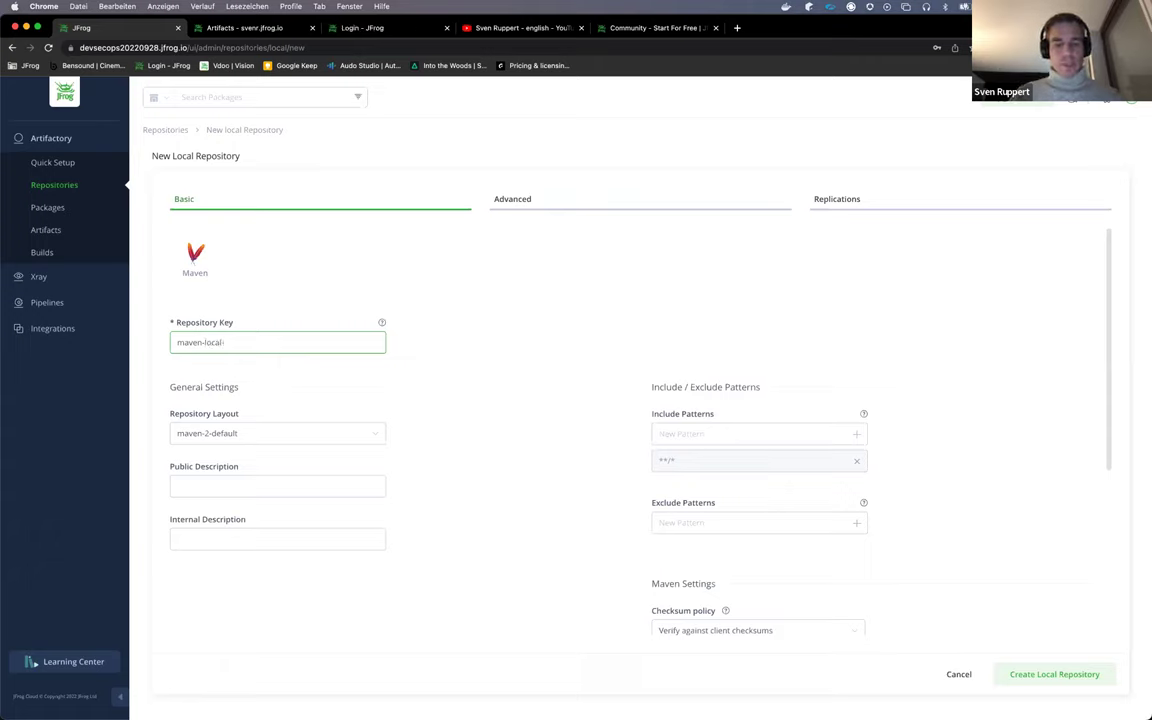
{"action": "type", "text": "demo"}
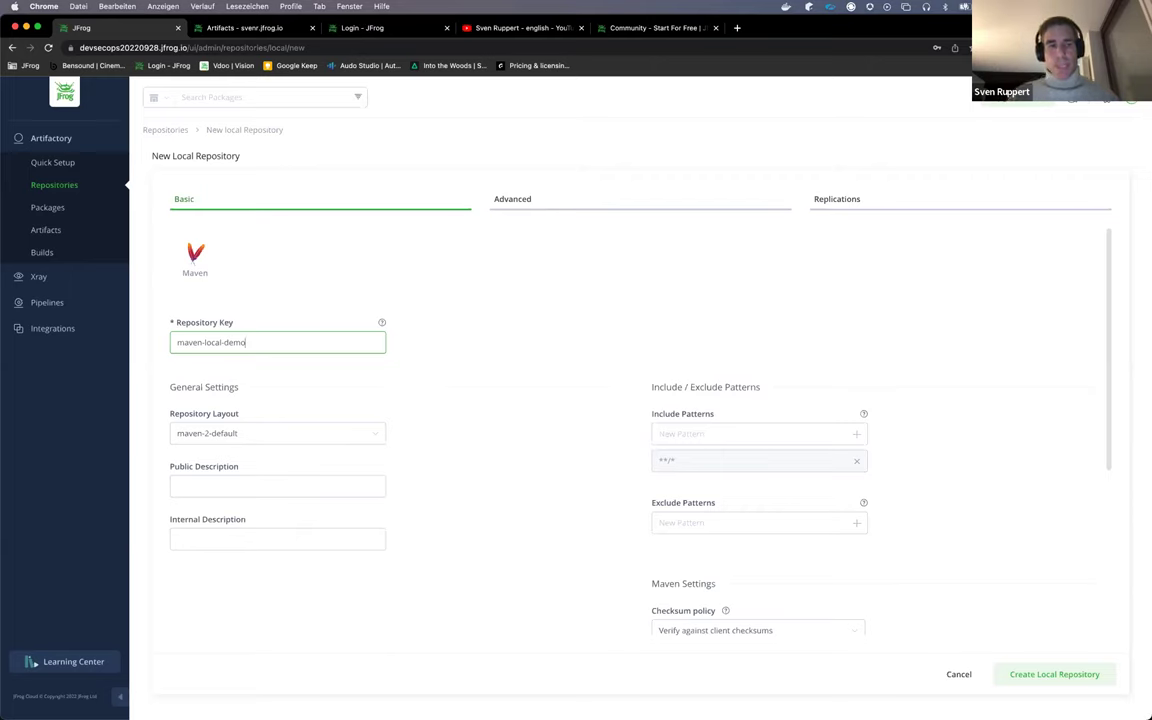
- Turn off release handling in the Maven settings and extend the repository key to maven-local-demosnaphsots
{"action": "scroll", "coordinate": [500, 456], "scroll_direction": "down", "scroll_amount": 5}
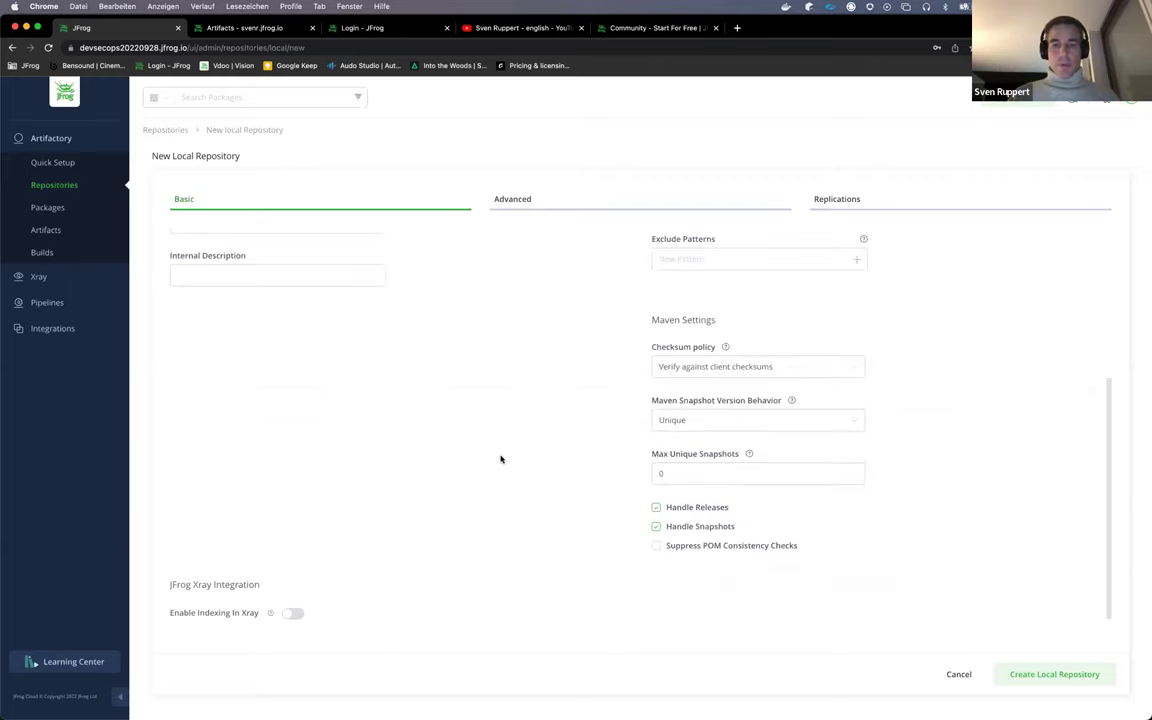
{"action": "scroll", "coordinate": [501, 459], "scroll_direction": "down", "scroll_amount": 1}
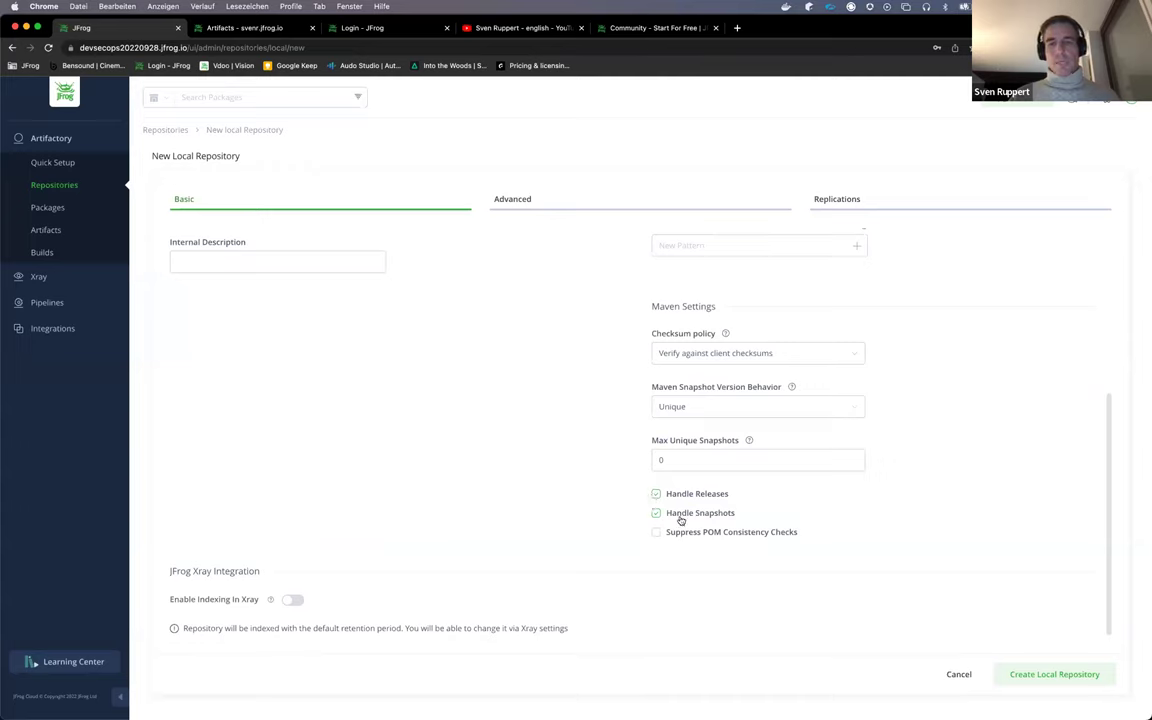
{"action": "left_click", "coordinate": [656, 494]}
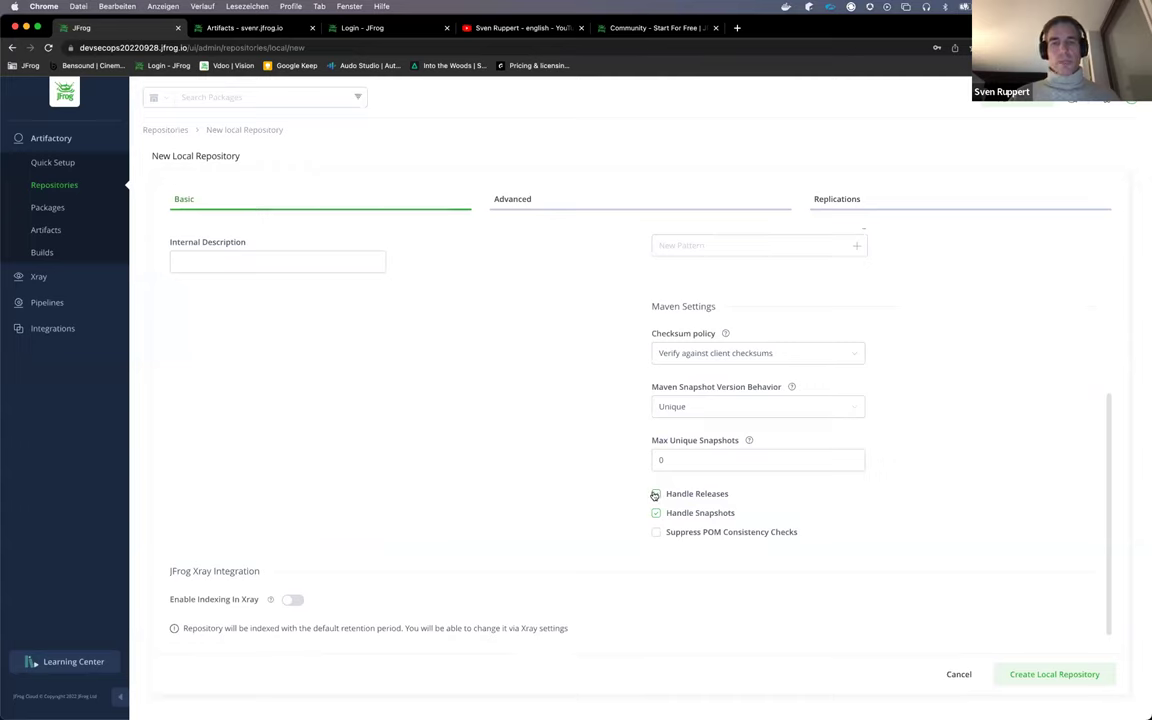
{"action": "scroll", "coordinate": [653, 494], "scroll_direction": "up", "scroll_amount": 5}
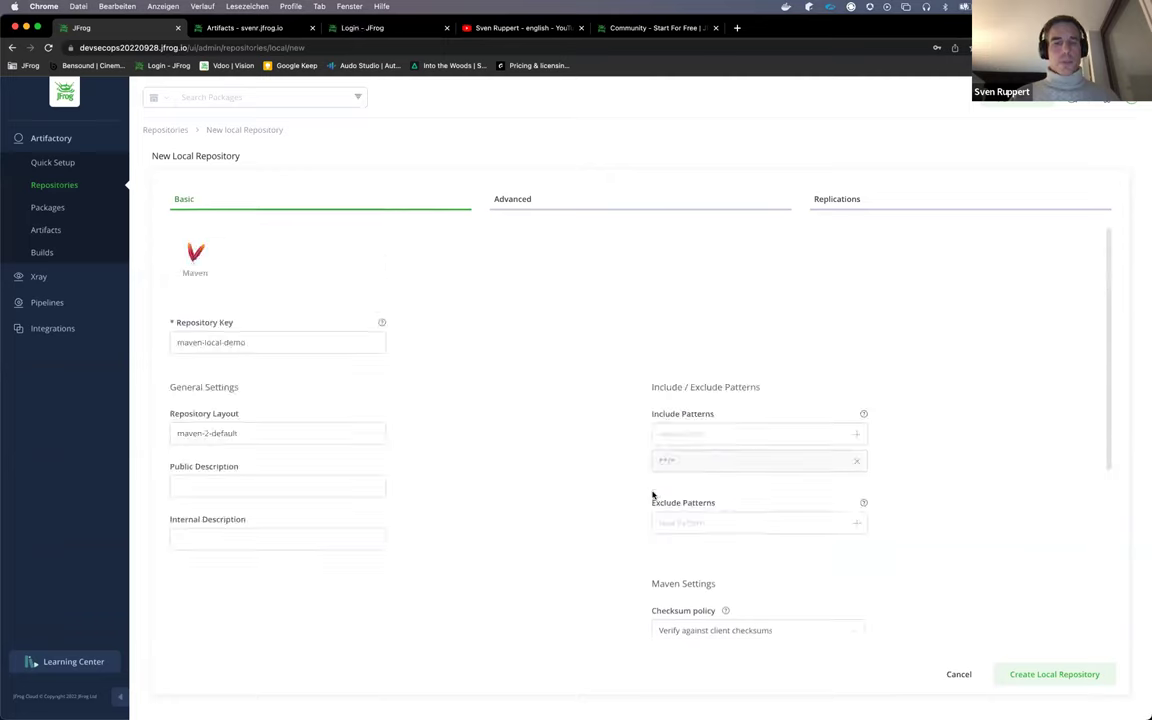
{"action": "left_click", "coordinate": [347, 345]}
{"action": "type", "text": "snapshots"}
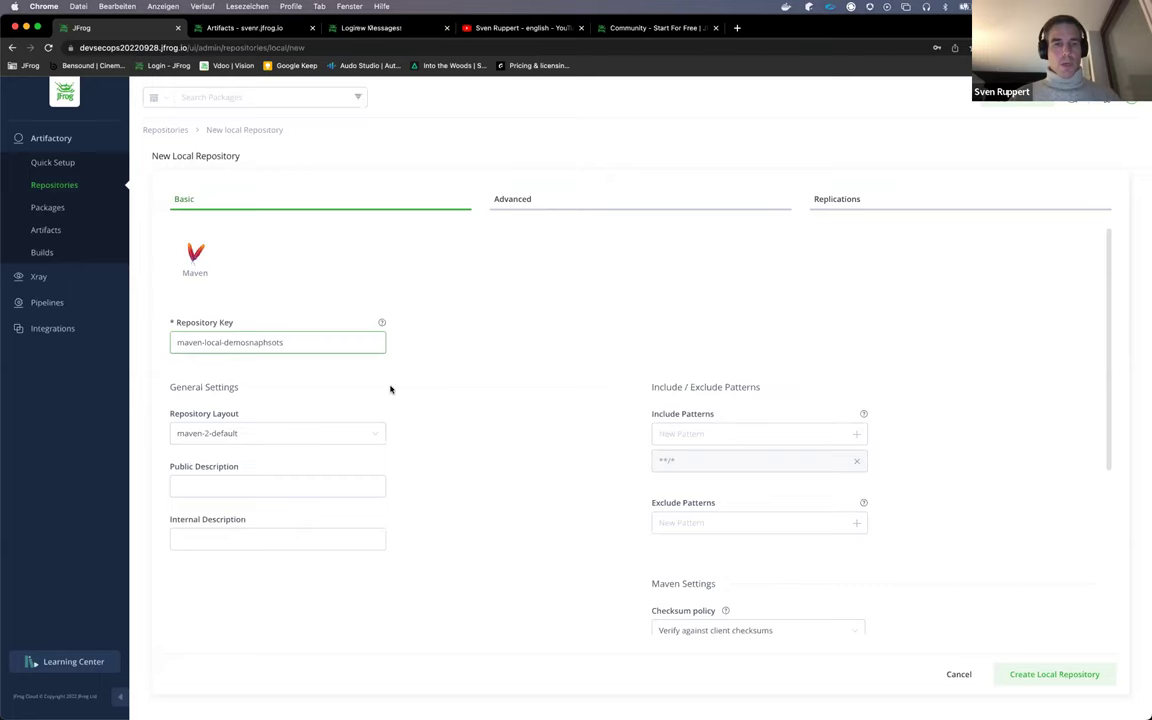
- Enable Xray indexing for the new local repository
{"action": "scroll", "coordinate": [390, 389], "scroll_direction": "down", "scroll_amount": 5}
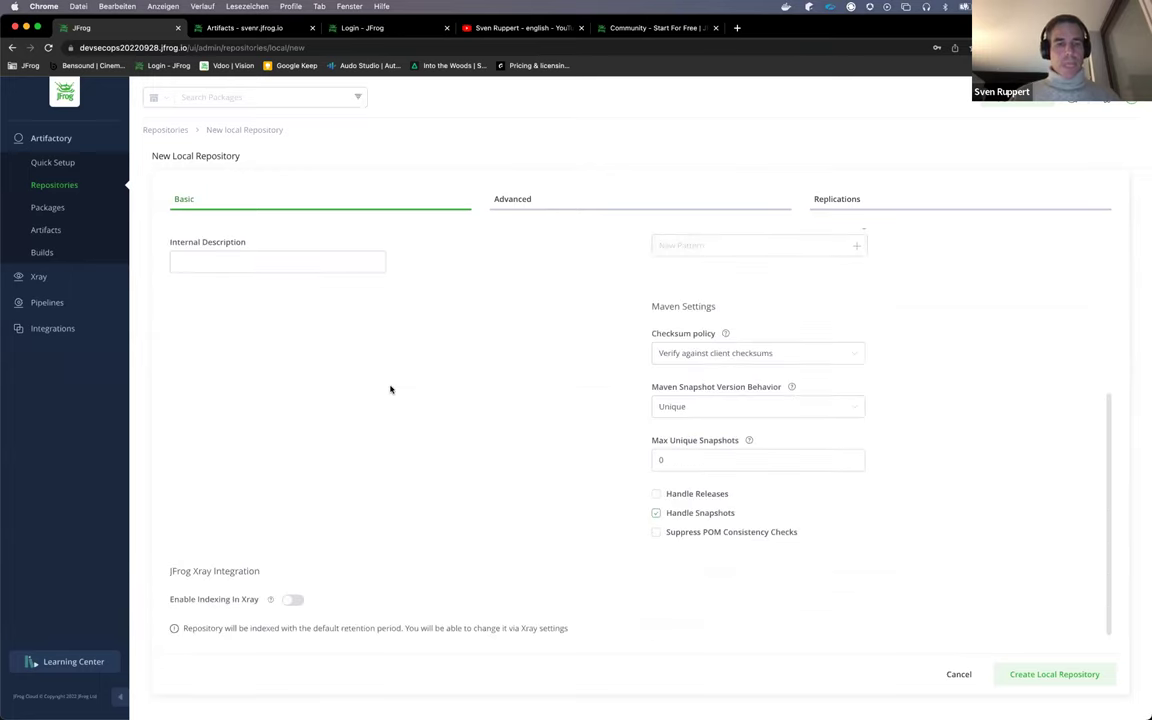
{"action": "left_click", "coordinate": [291, 600]}
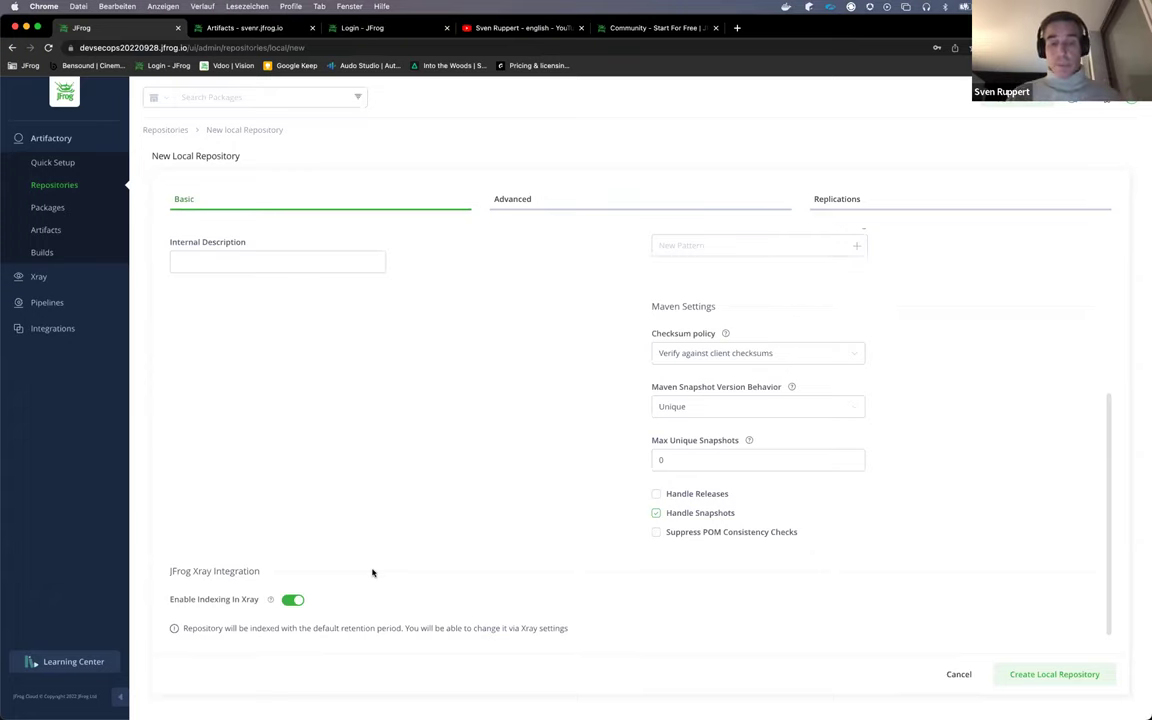
{"action": "scroll", "coordinate": [473, 427], "scroll_direction": "up", "scroll_amount": 5}
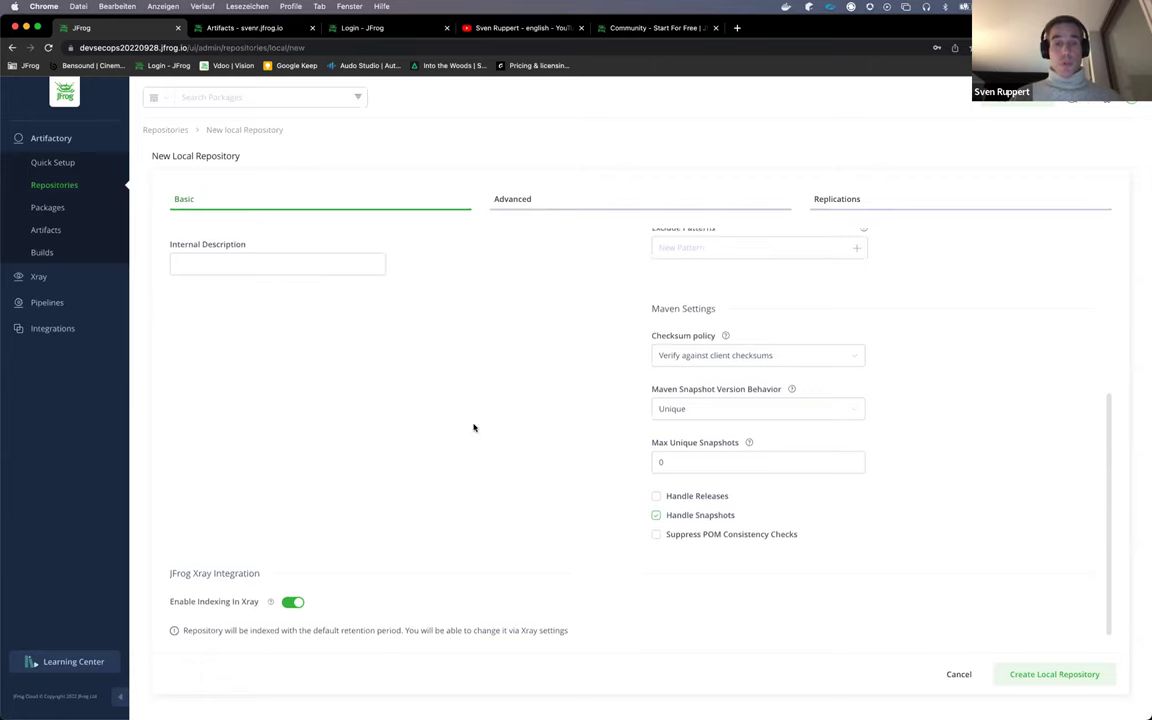
- Enable Priority Resolution in the advanced settings and create the local repository
{"action": "left_click", "coordinate": [512, 205]}
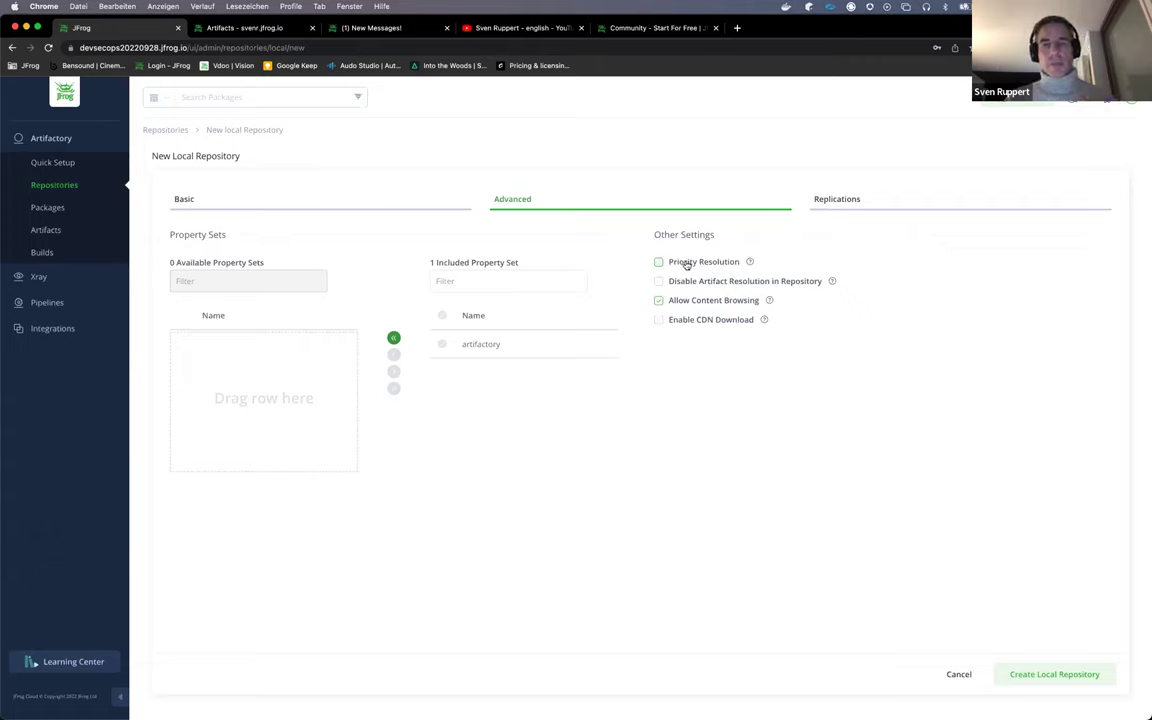
{"action": "left_click", "coordinate": [660, 262]}
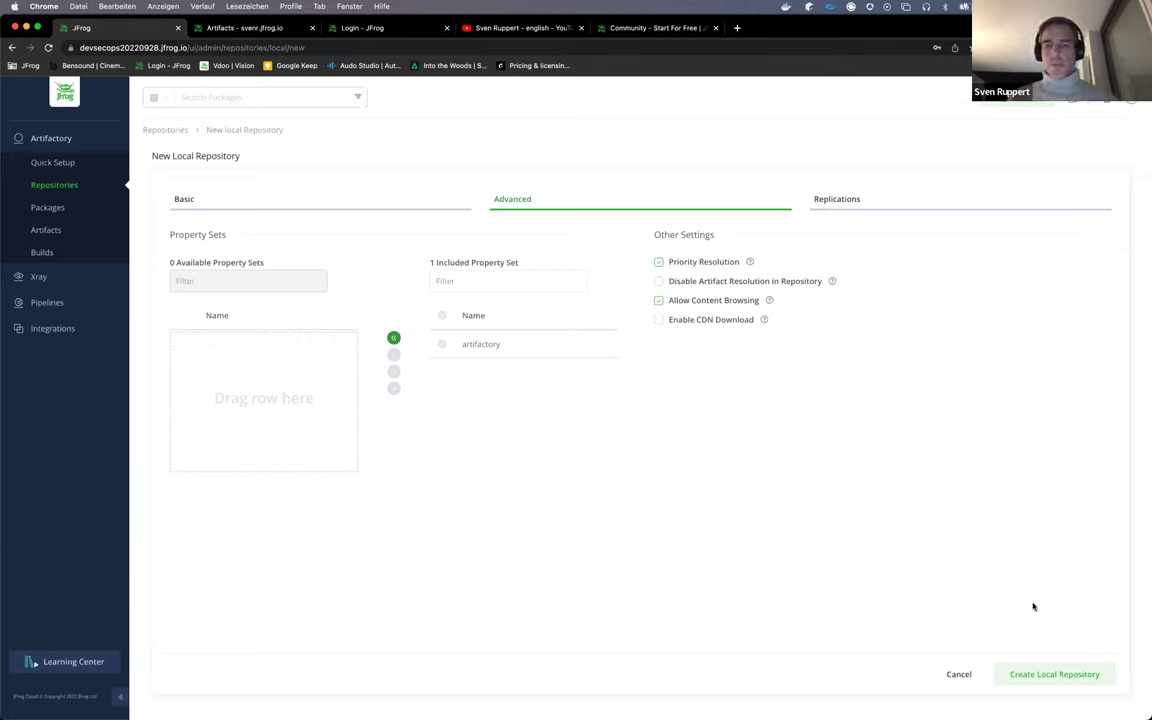
{"action": "left_click", "coordinate": [1035, 671]}
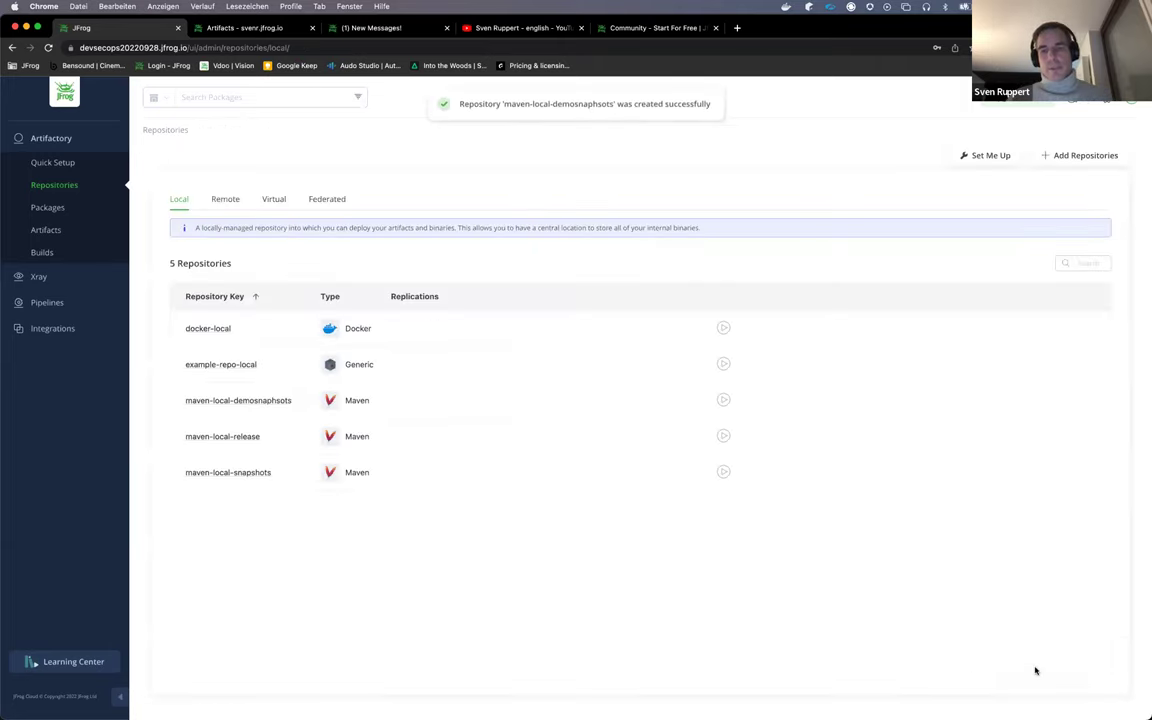
- Start a new remote Maven repository with the repository key maven-remote-yfhjglfgh, keeping the default URL
{"action": "left_click", "coordinate": [1088, 155]}
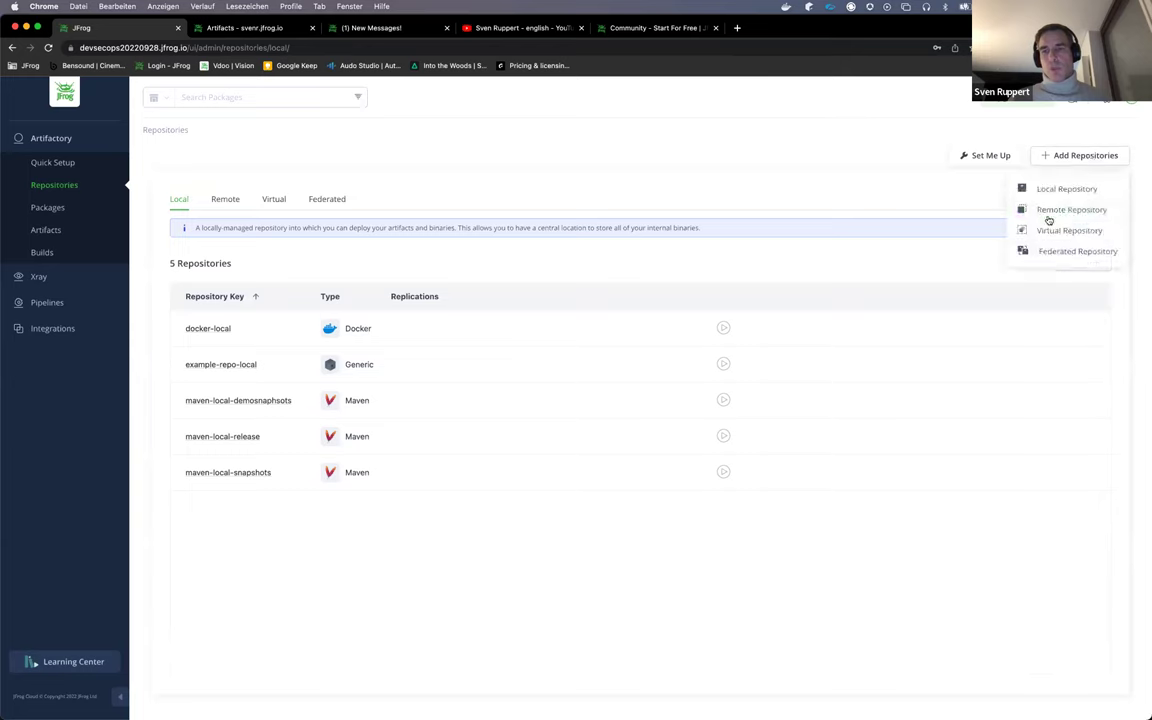
{"action": "left_click", "coordinate": [1049, 214]}
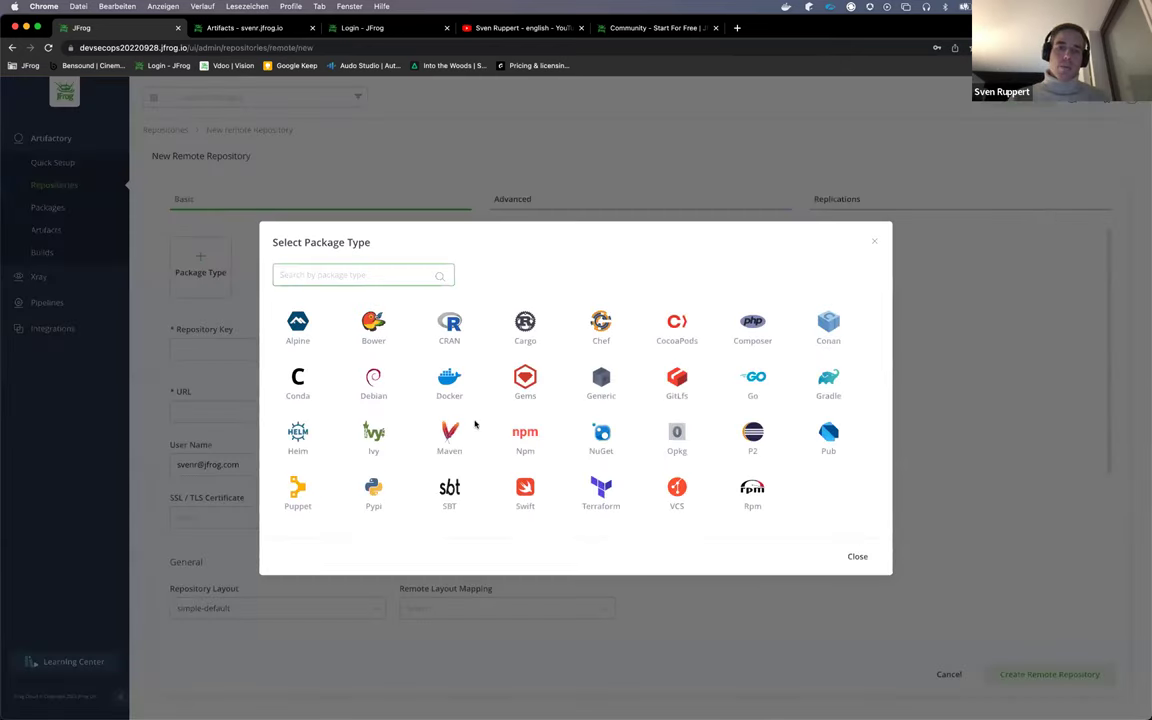
{"action": "left_click", "coordinate": [451, 433]}
{"action": "left_click", "coordinate": [213, 337]}
{"action": "type", "text": "maven-remote-ythgjfgh"}
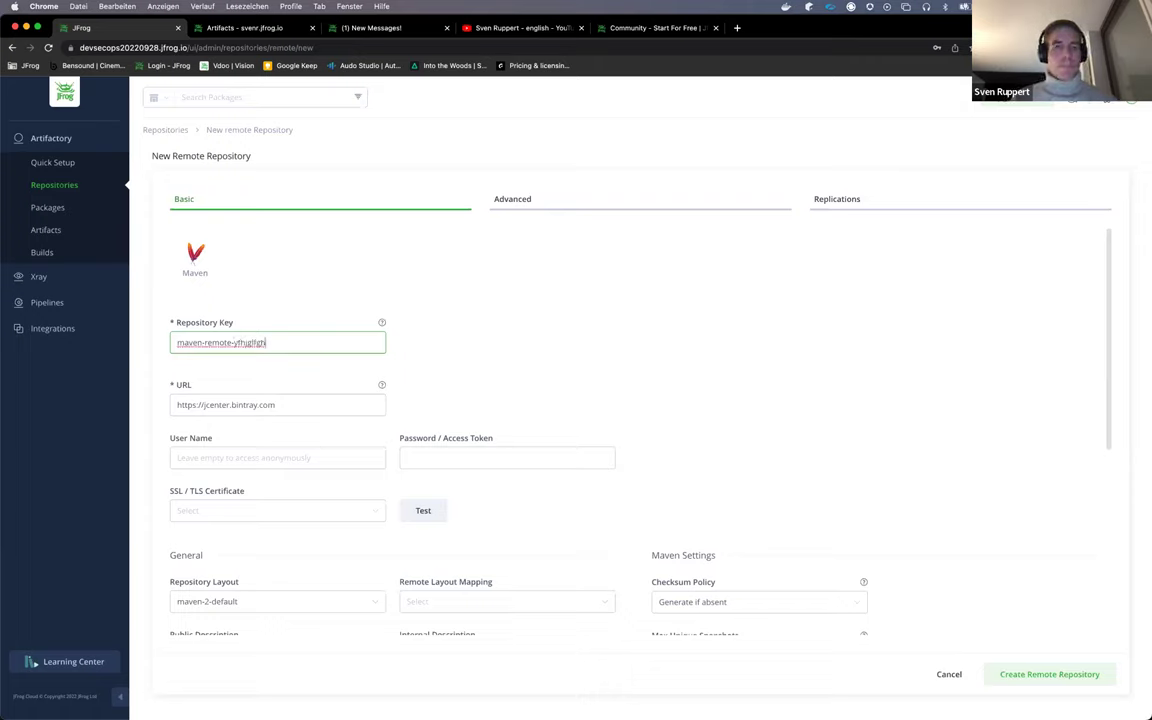
{"action": "left_click", "coordinate": [280, 404]}
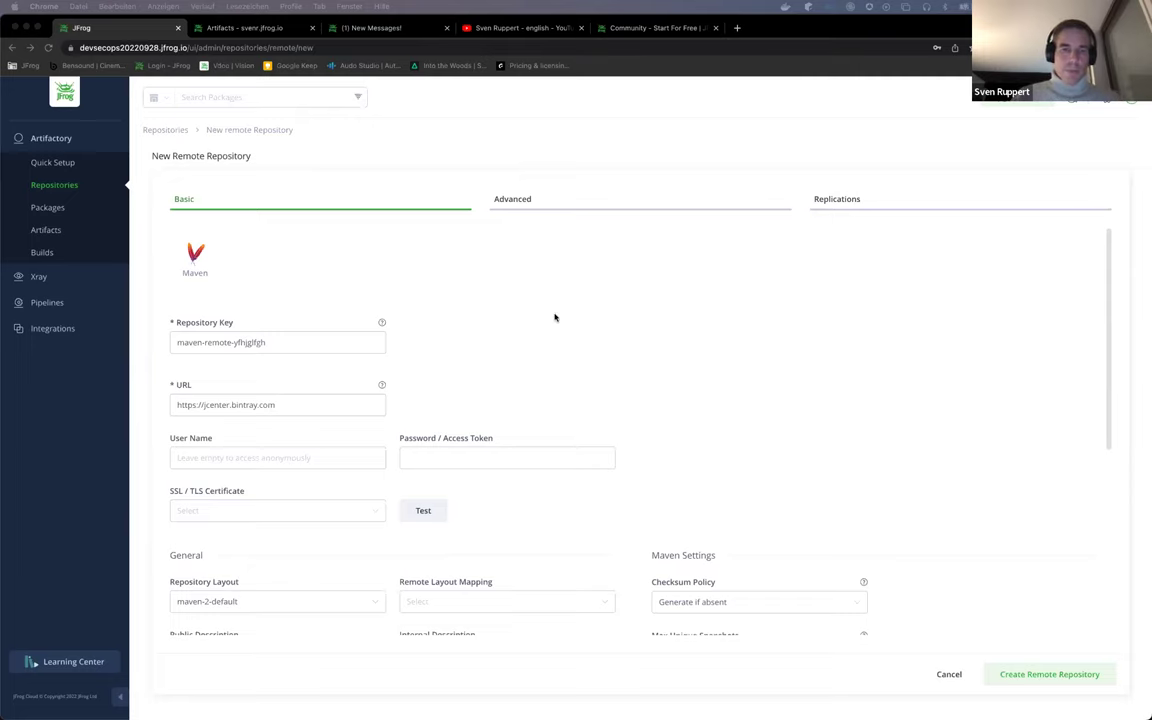
- Enable Xray indexing for the new remote repository
{"action": "scroll", "coordinate": [555, 318], "scroll_direction": "down", "scroll_amount": 4}
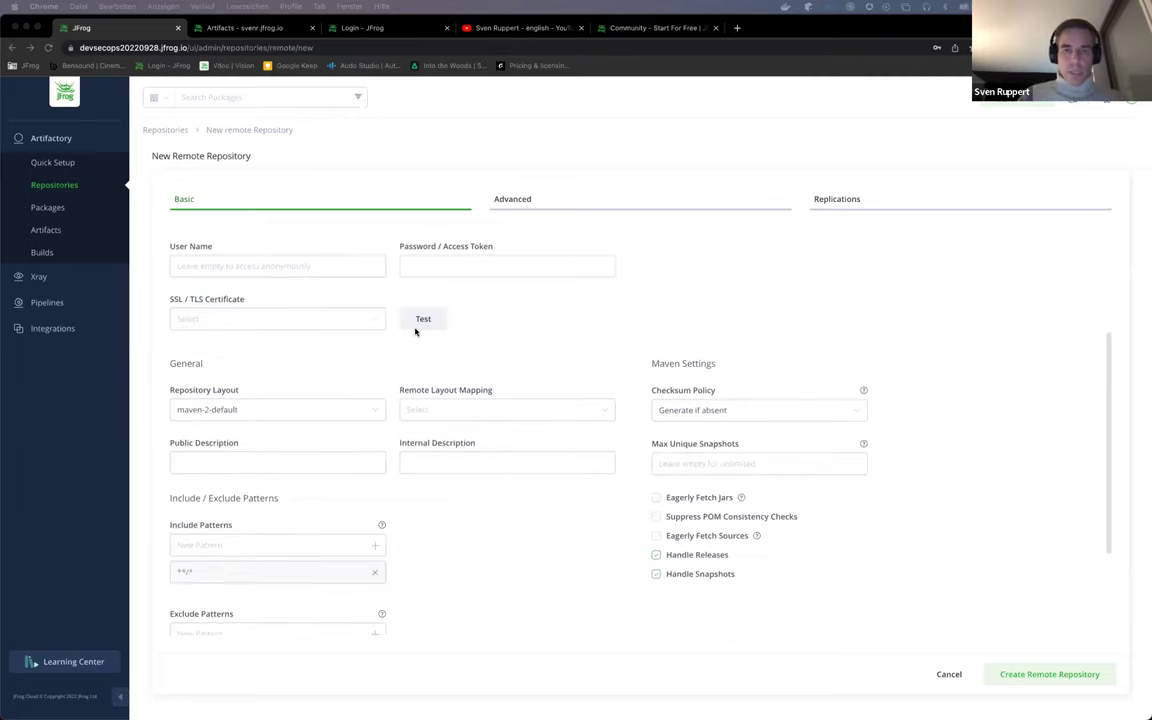
{"action": "scroll", "coordinate": [504, 581], "scroll_direction": "down", "scroll_amount": 3}
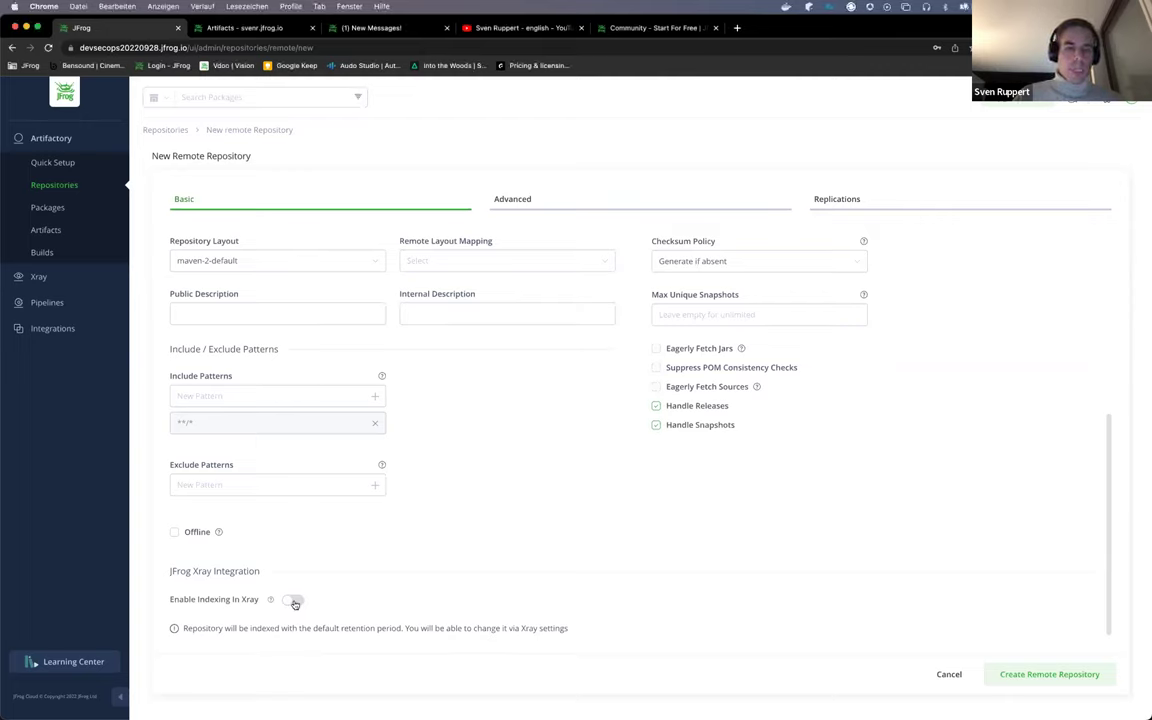
{"action": "left_click", "coordinate": [294, 602]}
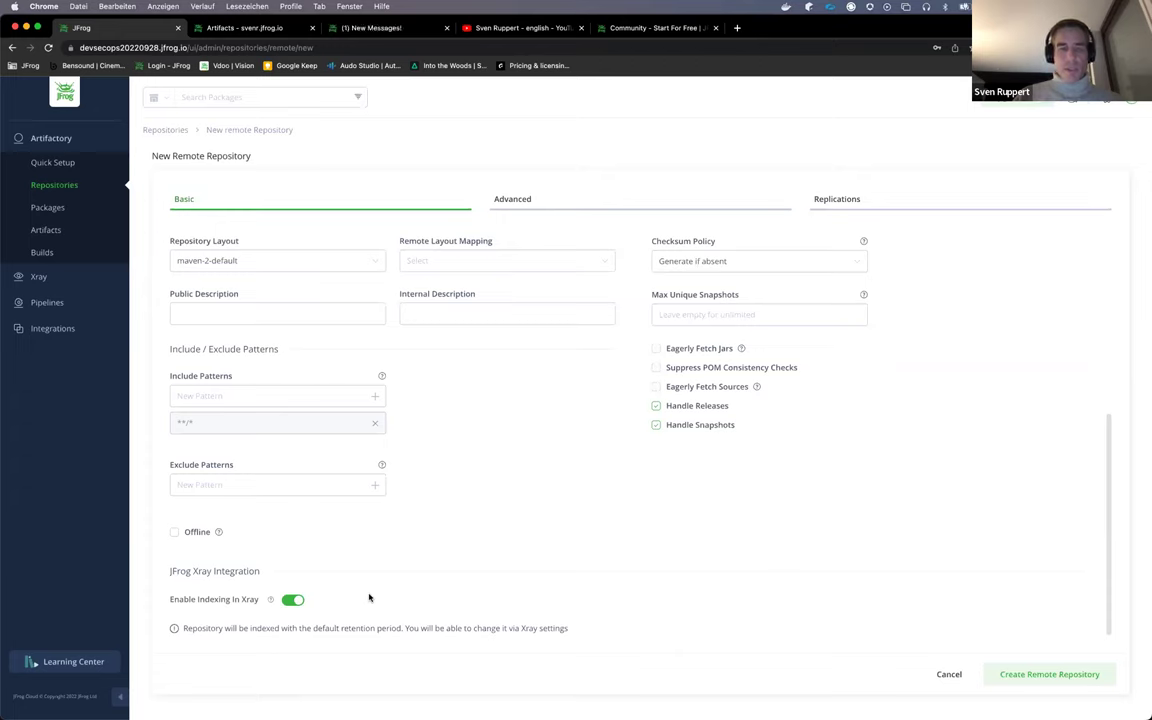
- Allow content browsing in the remote repository's advanced settings, and discard the unsaved repository
{"action": "left_click", "coordinate": [513, 200]}
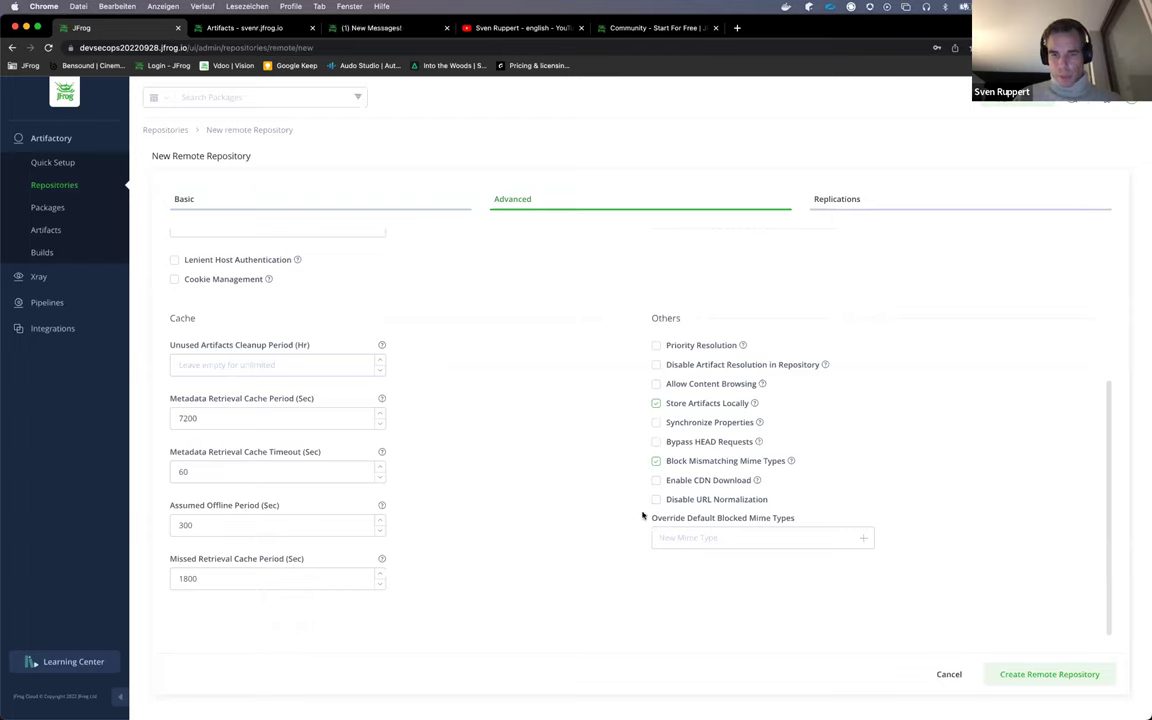
{"action": "left_click", "coordinate": [657, 385]}
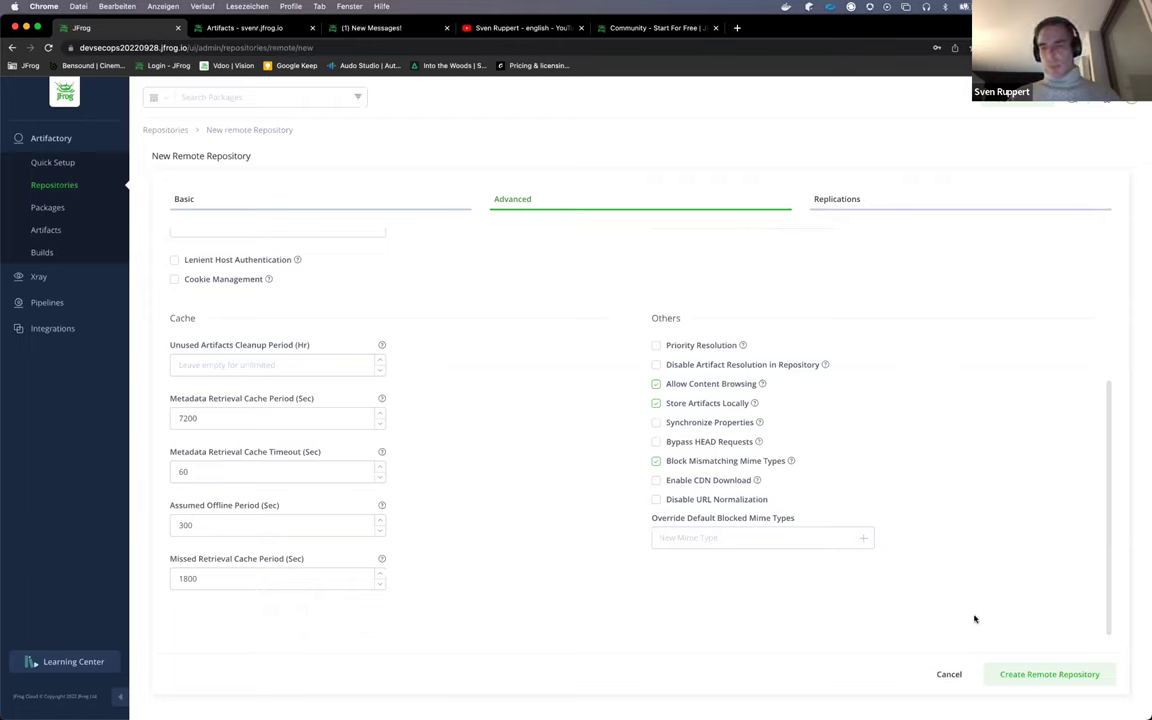
{"action": "left_click", "coordinate": [955, 674]}
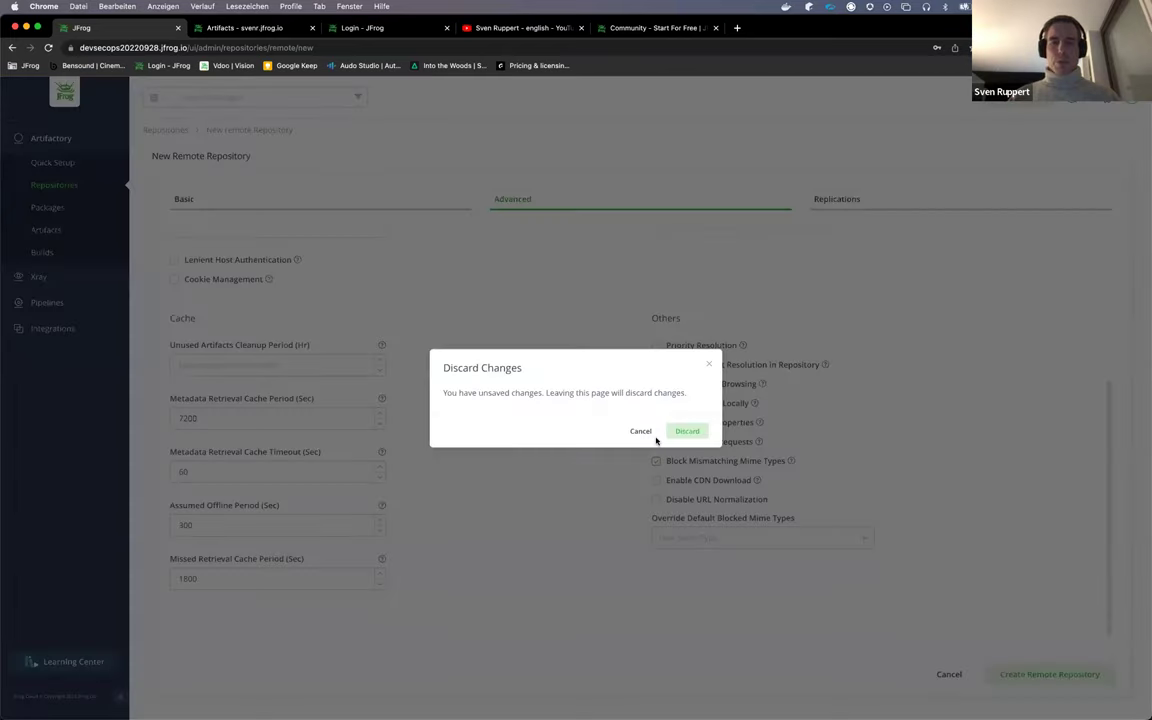
{"action": "left_click", "coordinate": [672, 434]}
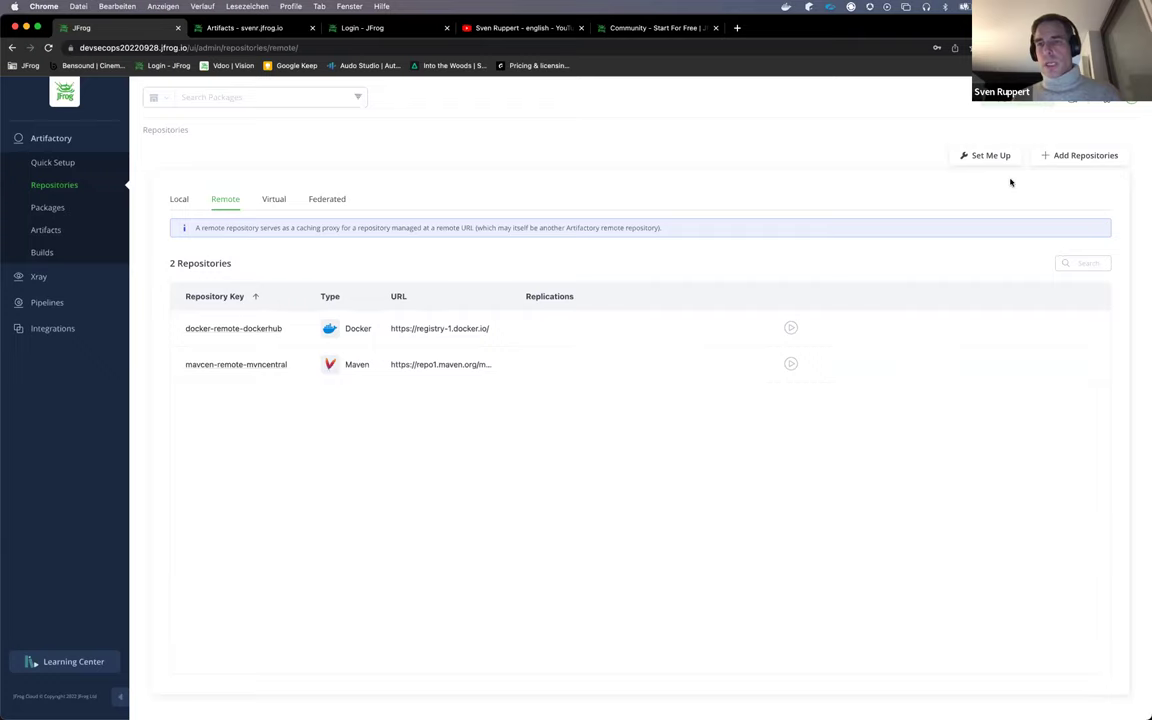
- Start a new virtual Maven repository with the repository key maven-release01
{"action": "left_click", "coordinate": [1062, 157]}
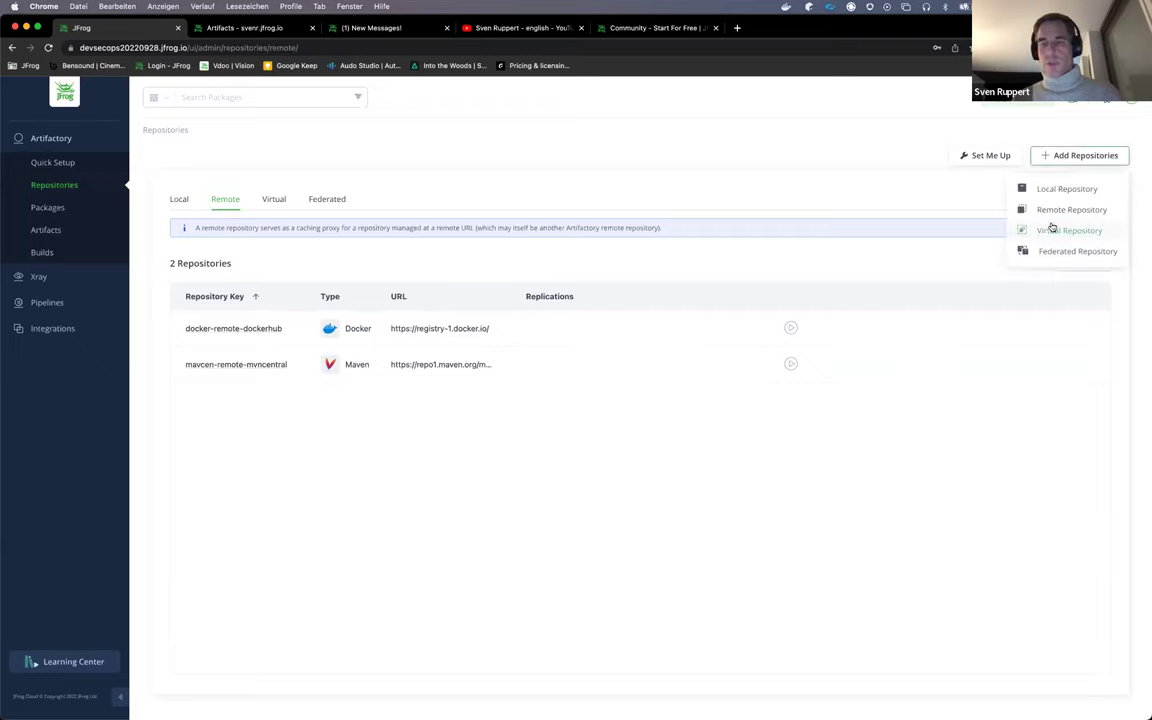
{"action": "left_click", "coordinate": [1052, 229]}
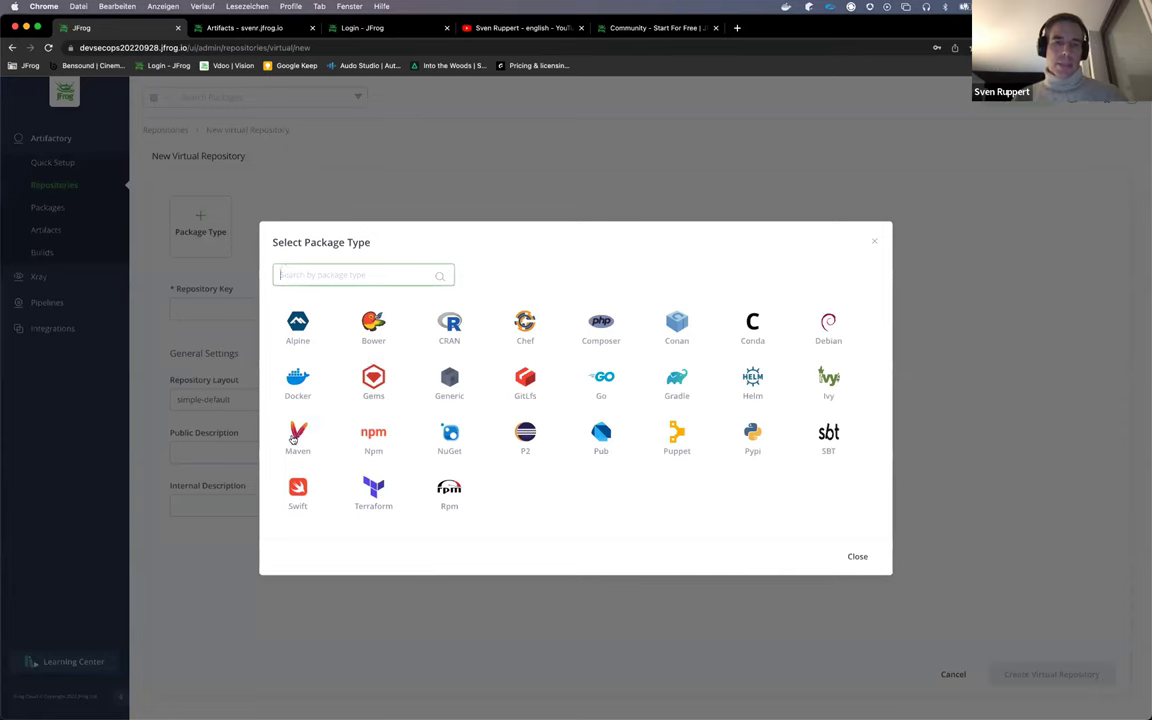
{"action": "left_click", "coordinate": [294, 437]}
{"action": "scroll", "coordinate": [470, 394], "scroll_direction": "down", "scroll_amount": 2}
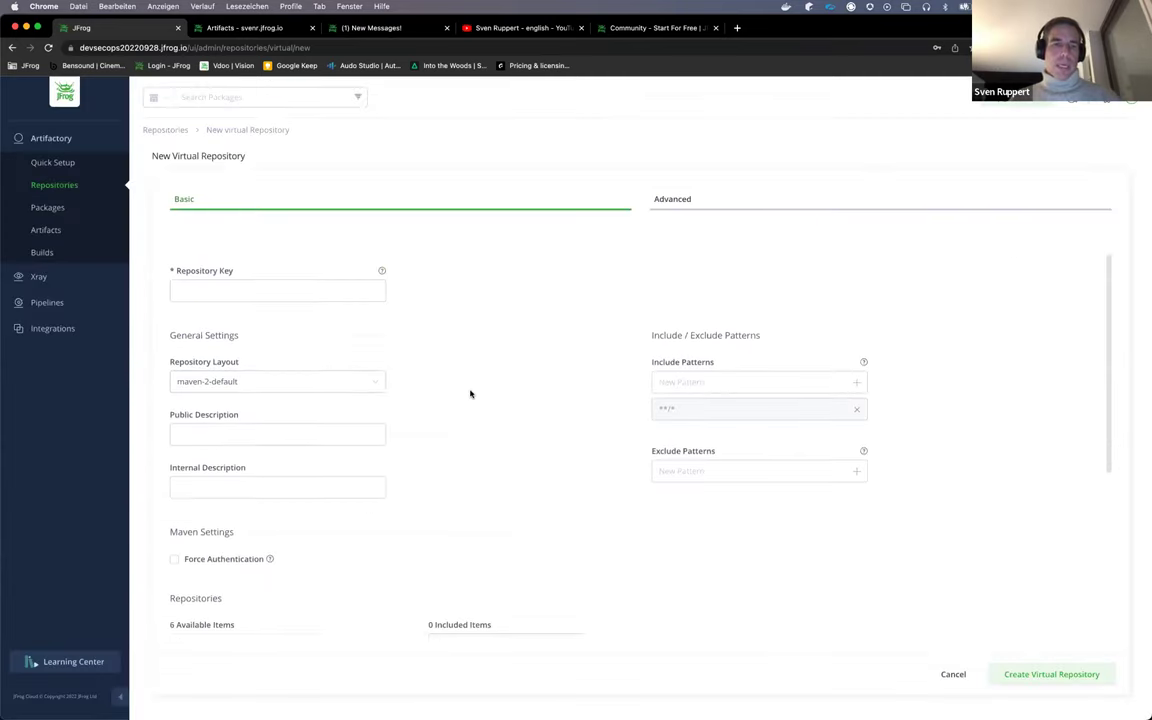
{"action": "left_click", "coordinate": [287, 281]}
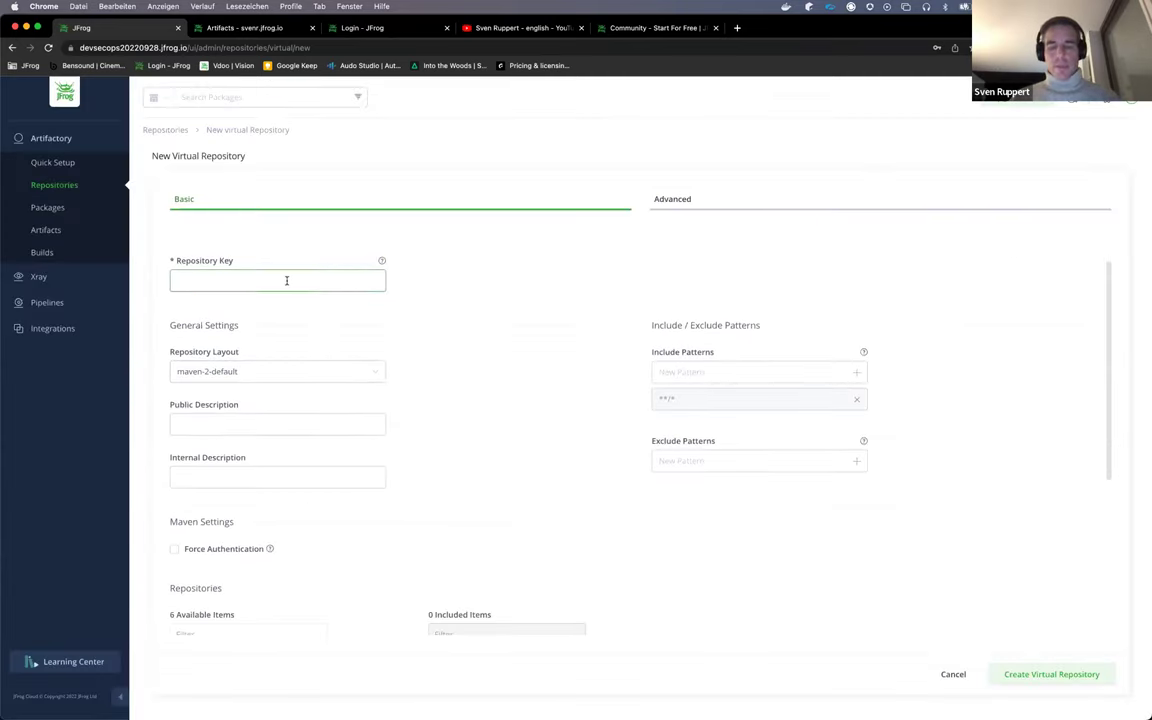
{"action": "type", "text": "maven-release01"}
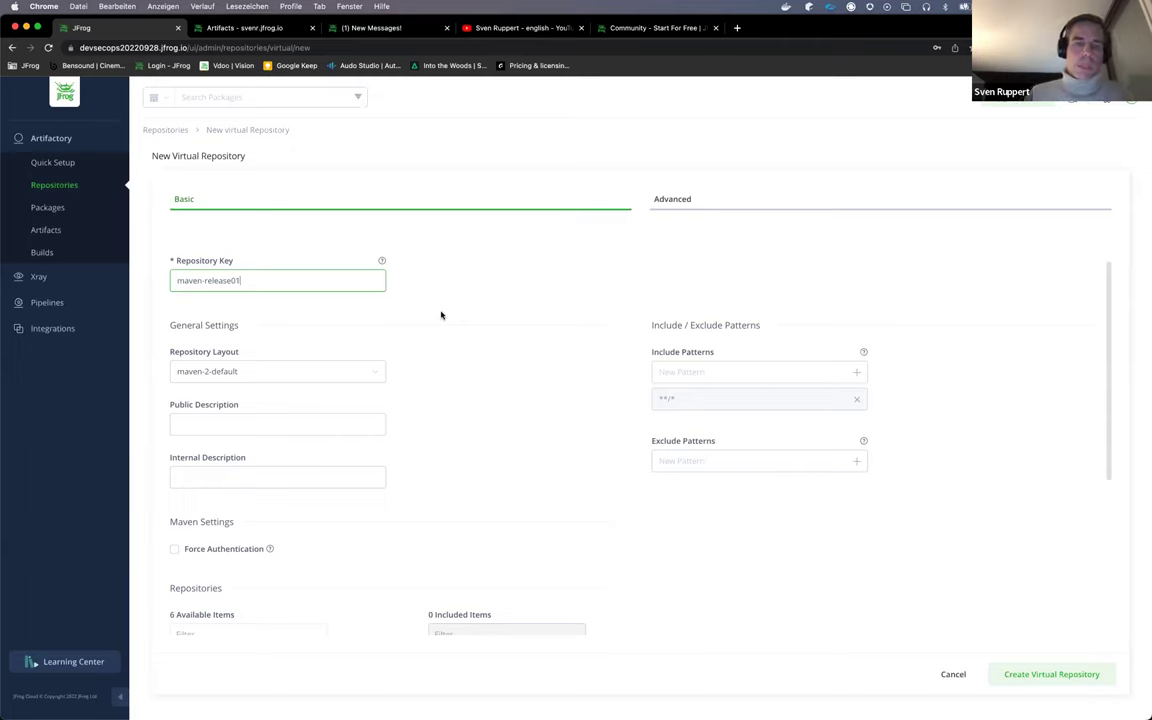
- Include the maven-local-release and mavcen-remote-mvncentral repositories in the new virtual repository
{"action": "scroll", "coordinate": [441, 315], "scroll_direction": "down", "scroll_amount": 3}
{"action": "scroll", "coordinate": [441, 315], "scroll_direction": "down", "scroll_amount": 3}
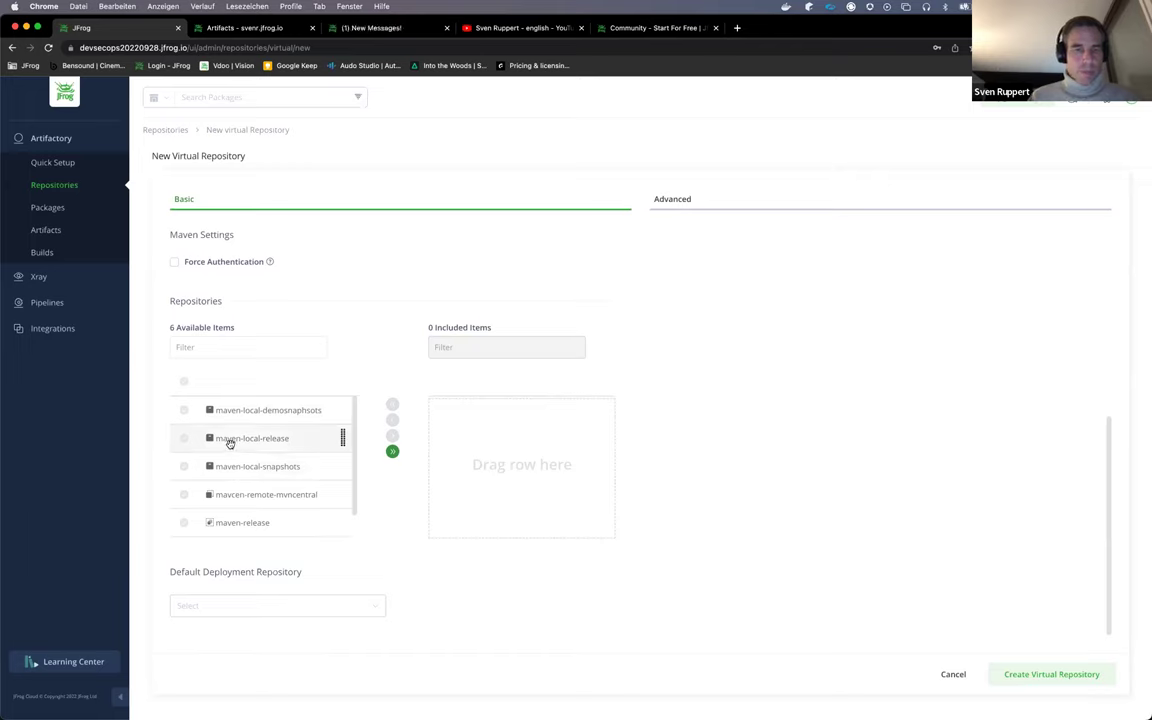
{"action": "left_click", "coordinate": [184, 439]}
{"action": "left_click", "coordinate": [184, 494]}
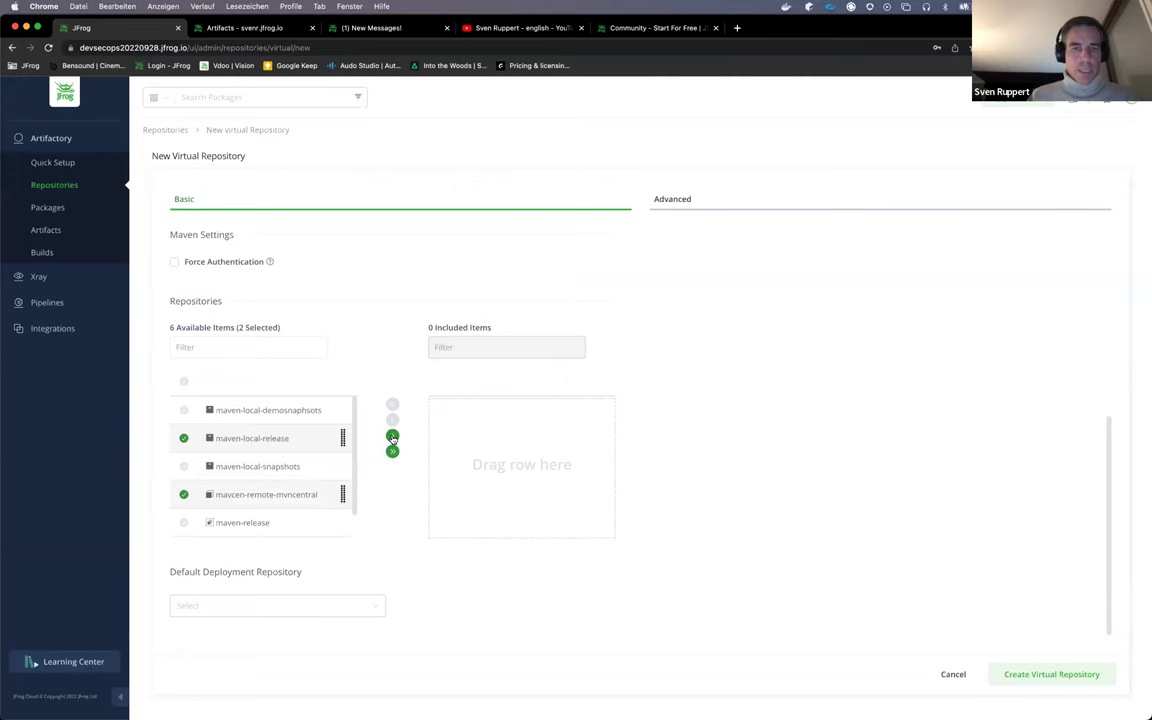
{"action": "left_click", "coordinate": [392, 436]}
{"action": "scroll", "coordinate": [391, 437], "scroll_direction": "down", "scroll_amount": 2}
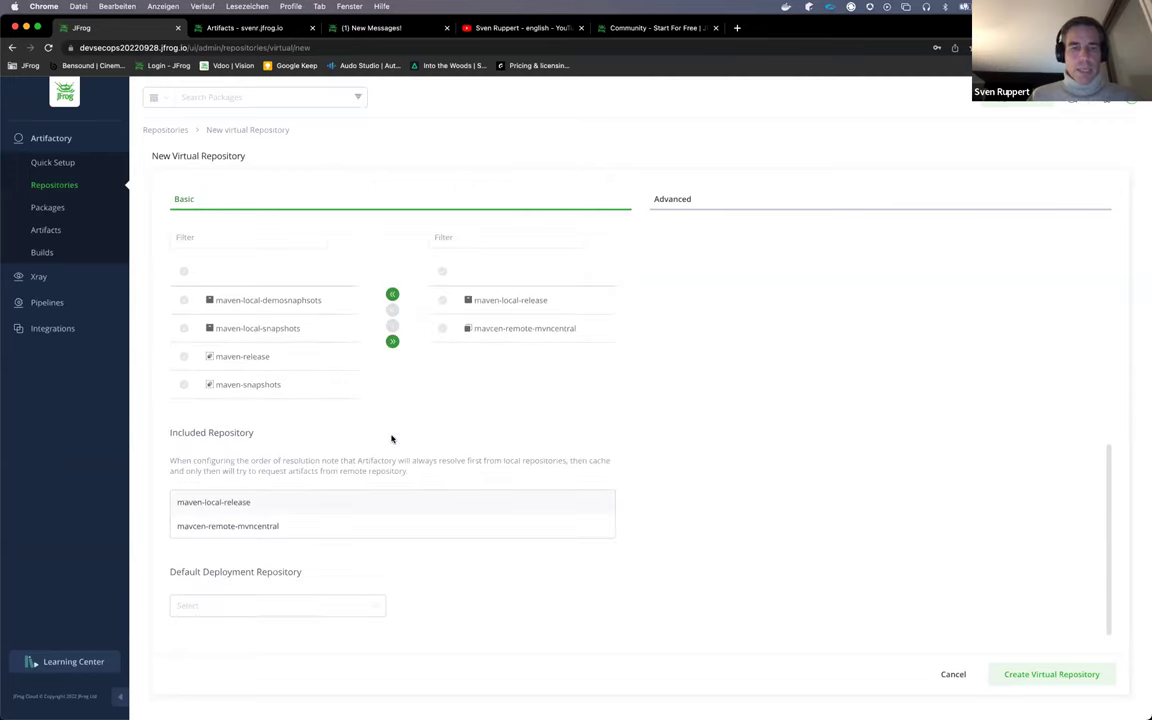
- Set the virtual repository's default deployment repository to maven-local-release
{"action": "left_click_drag", "start_coordinate": [170, 571], "coordinate": [338, 573]}
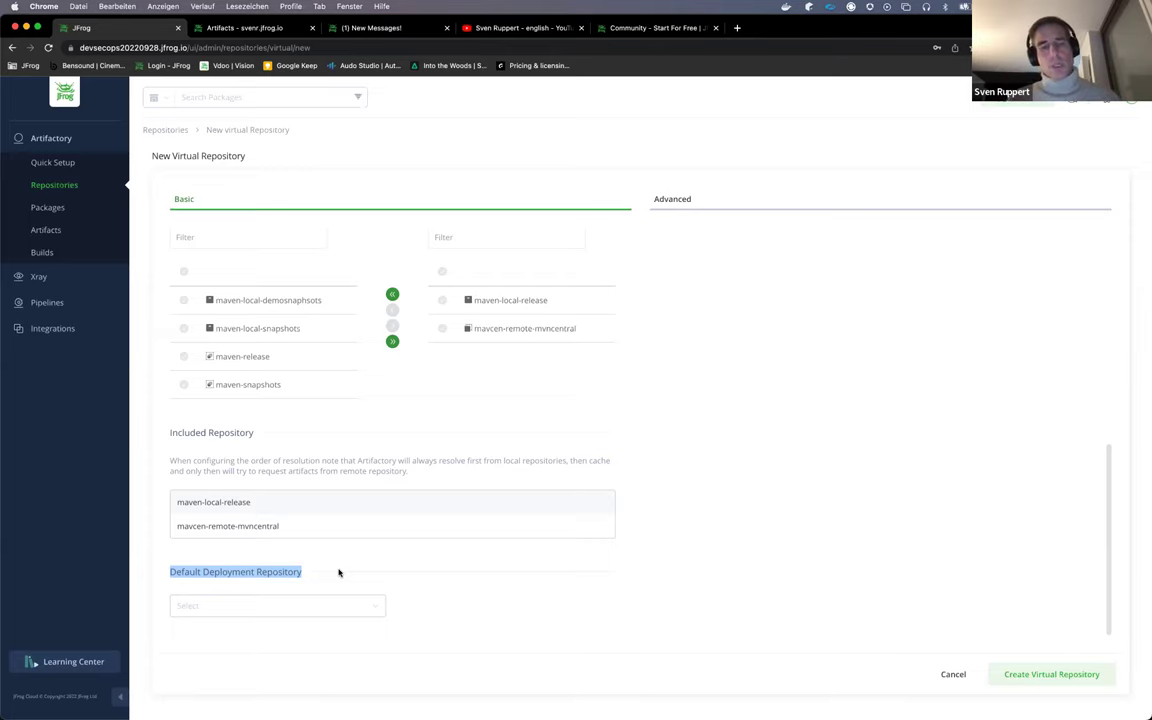
{"action": "left_click", "coordinate": [342, 605]}
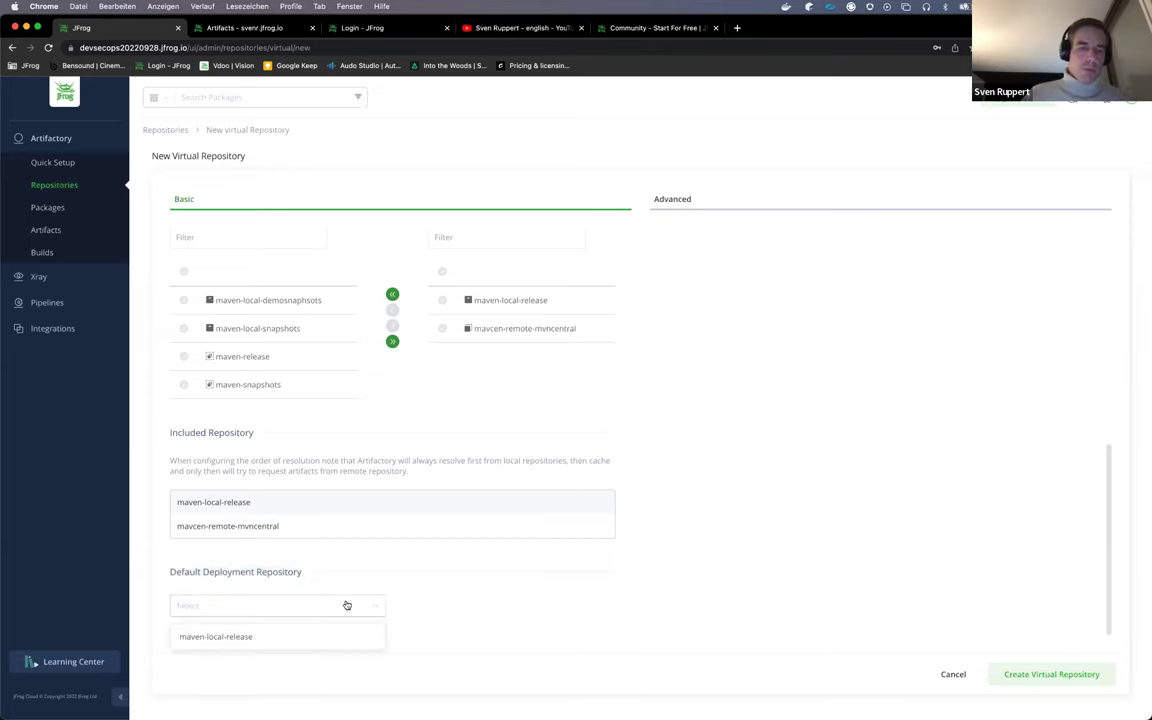
{"action": "left_click", "coordinate": [240, 640]}
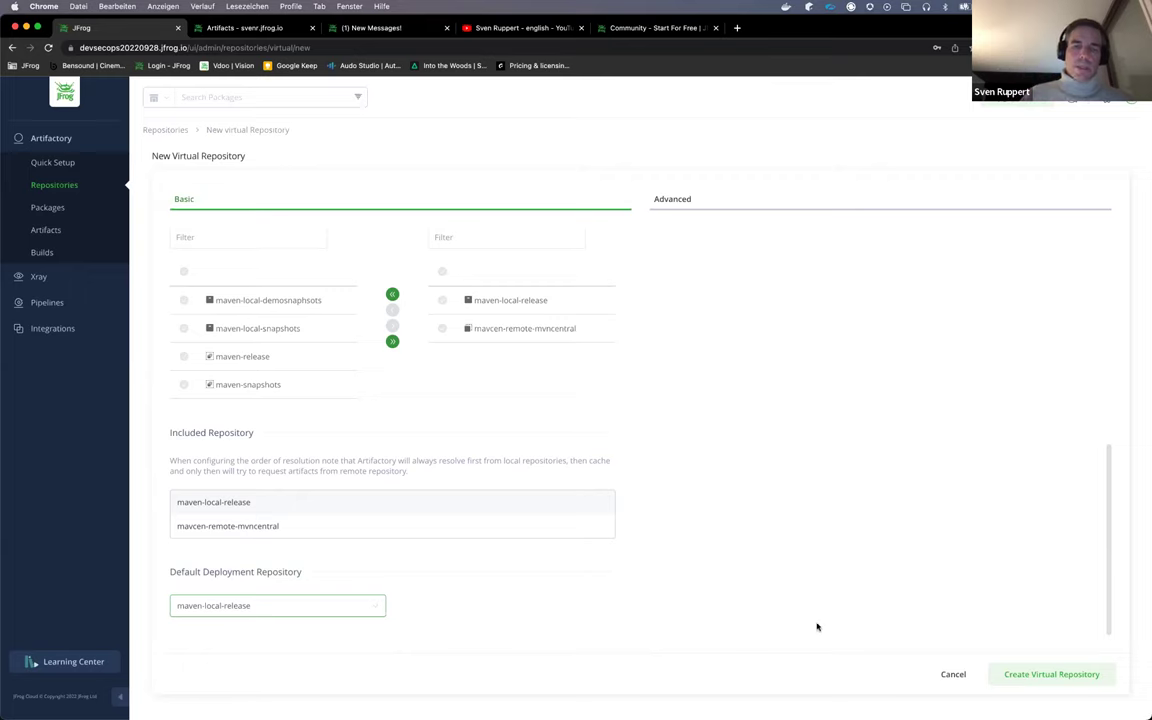
- View the virtual repository's advanced settings, and discard the unsaved repository
{"action": "scroll", "coordinate": [838, 622], "scroll_direction": "up", "scroll_amount": 10}
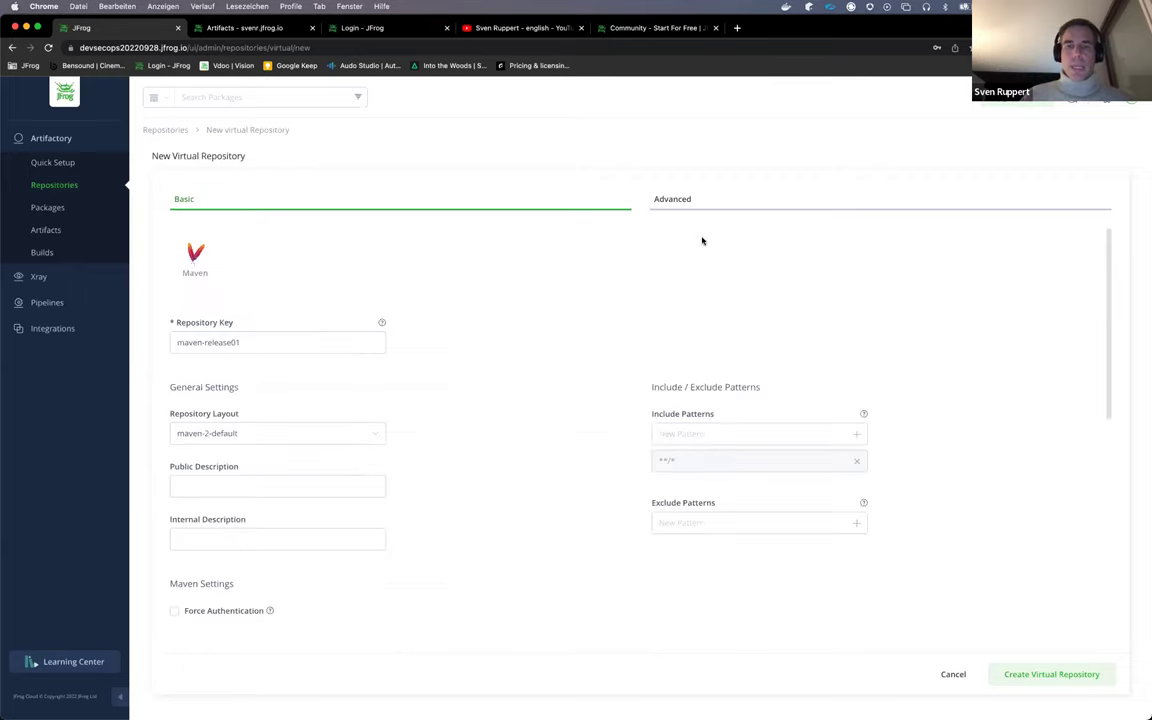
{"action": "left_click", "coordinate": [673, 200]}
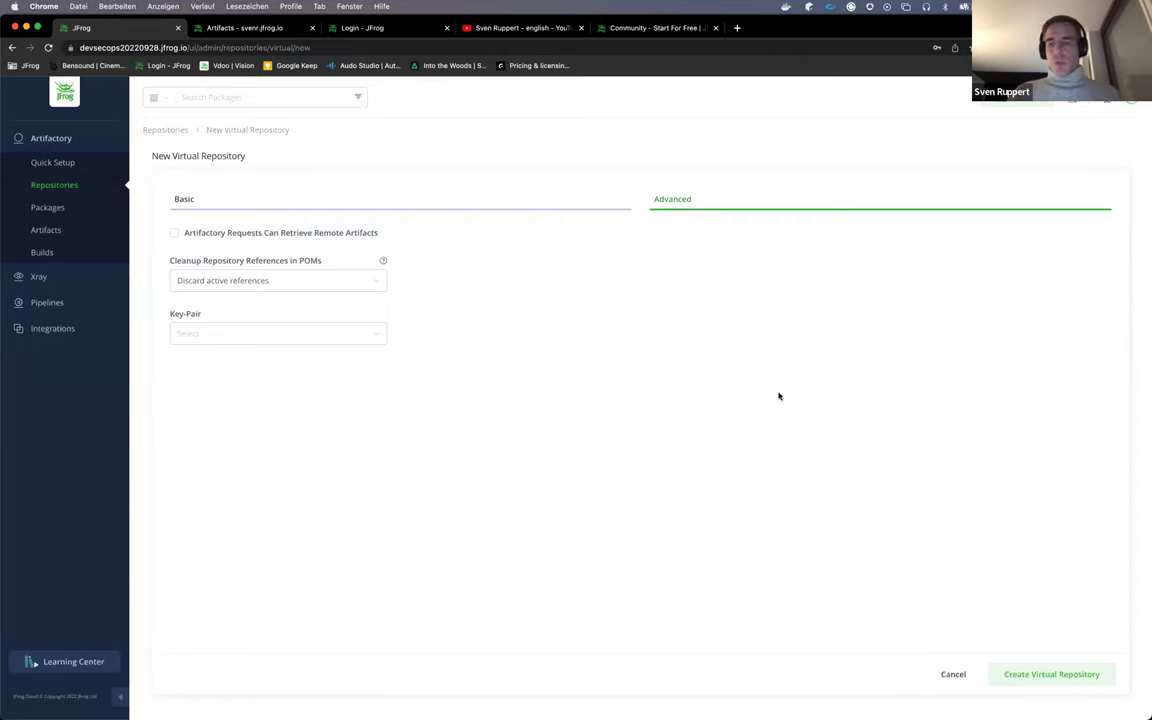
{"action": "left_click", "coordinate": [945, 674]}
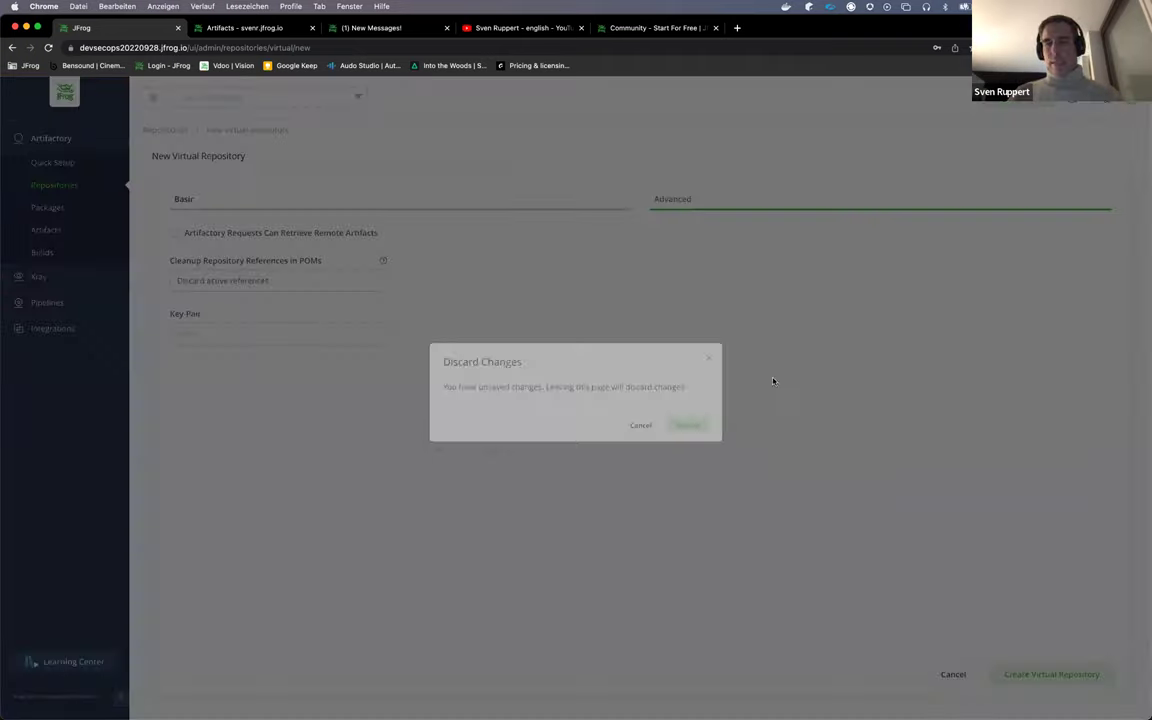
{"action": "left_click", "coordinate": [689, 433]}
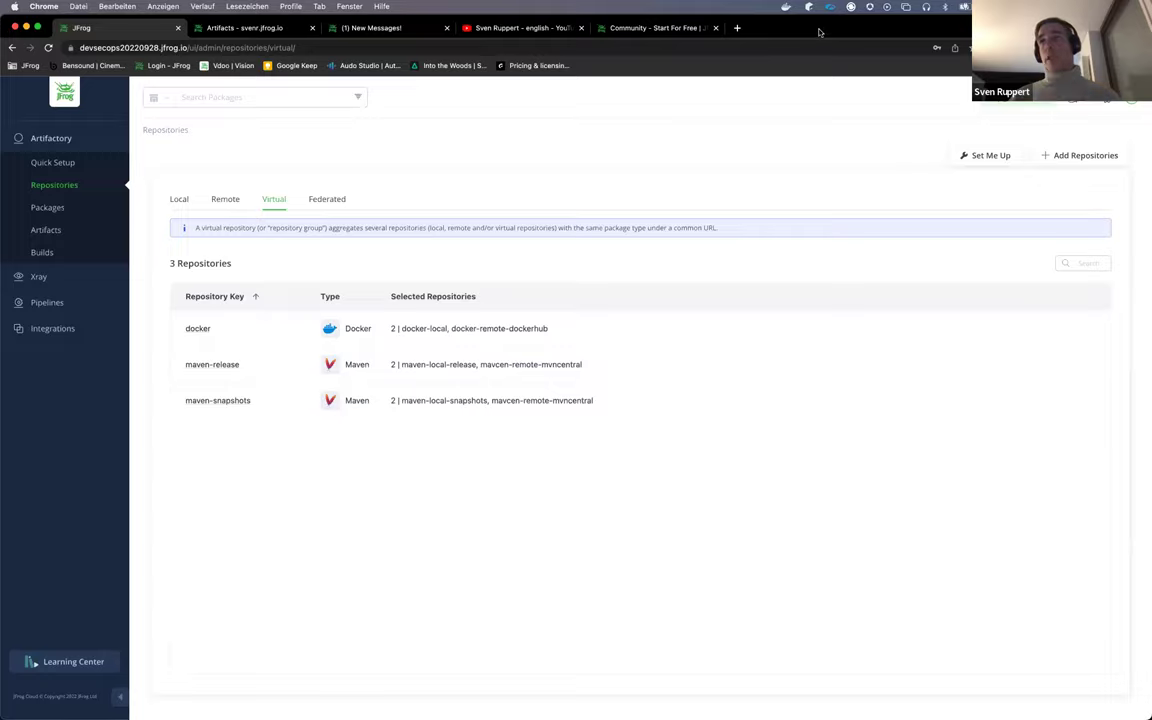
{"action": "key", "text": "super+m"}
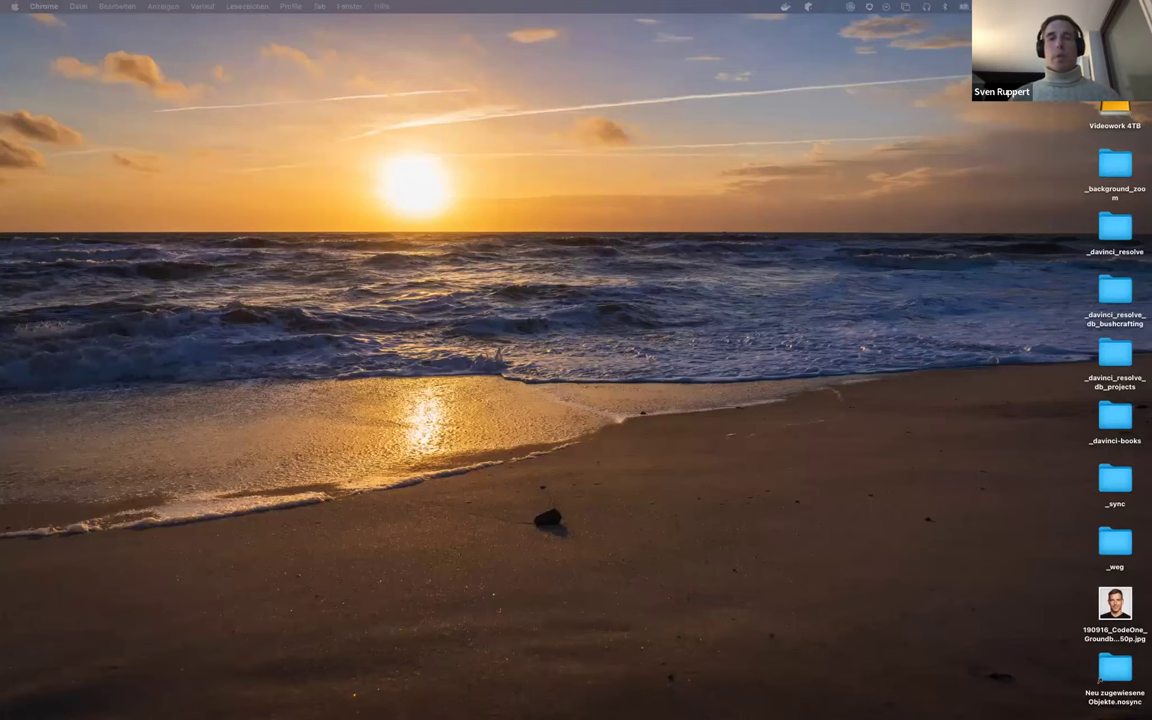
{"action": "key", "text": "super+Tab"}
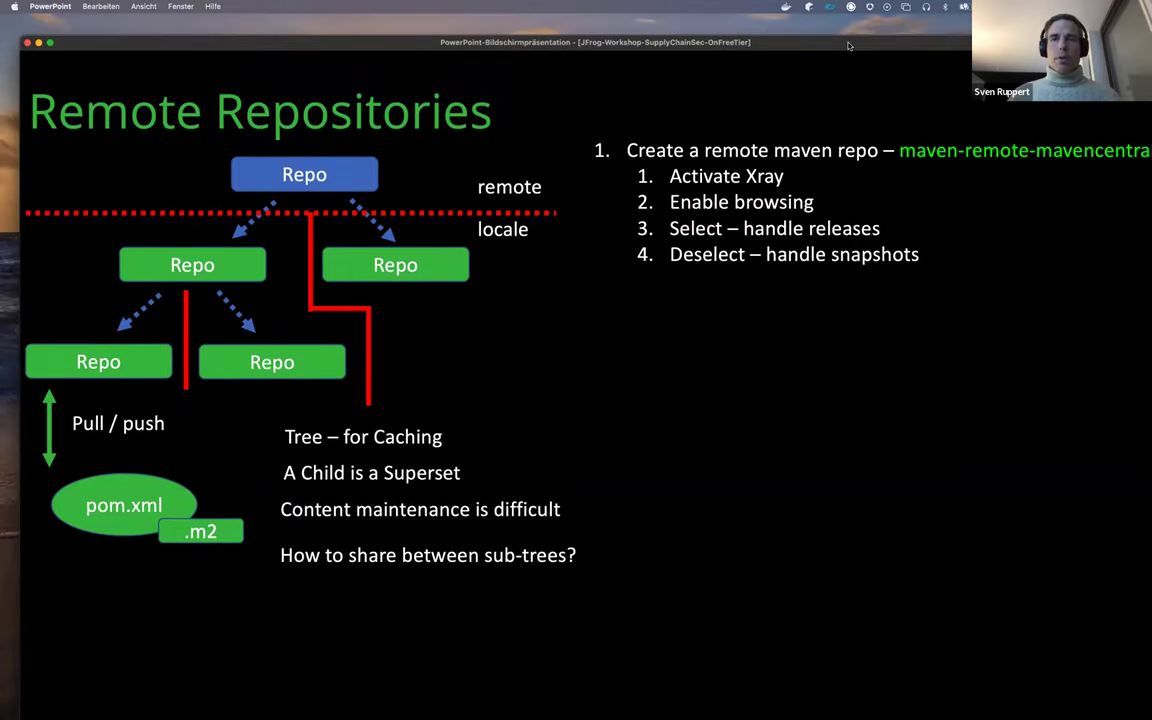
{"action": "double_click", "coordinate": [765, 42]}
{"action": "key", "text": "Right"}
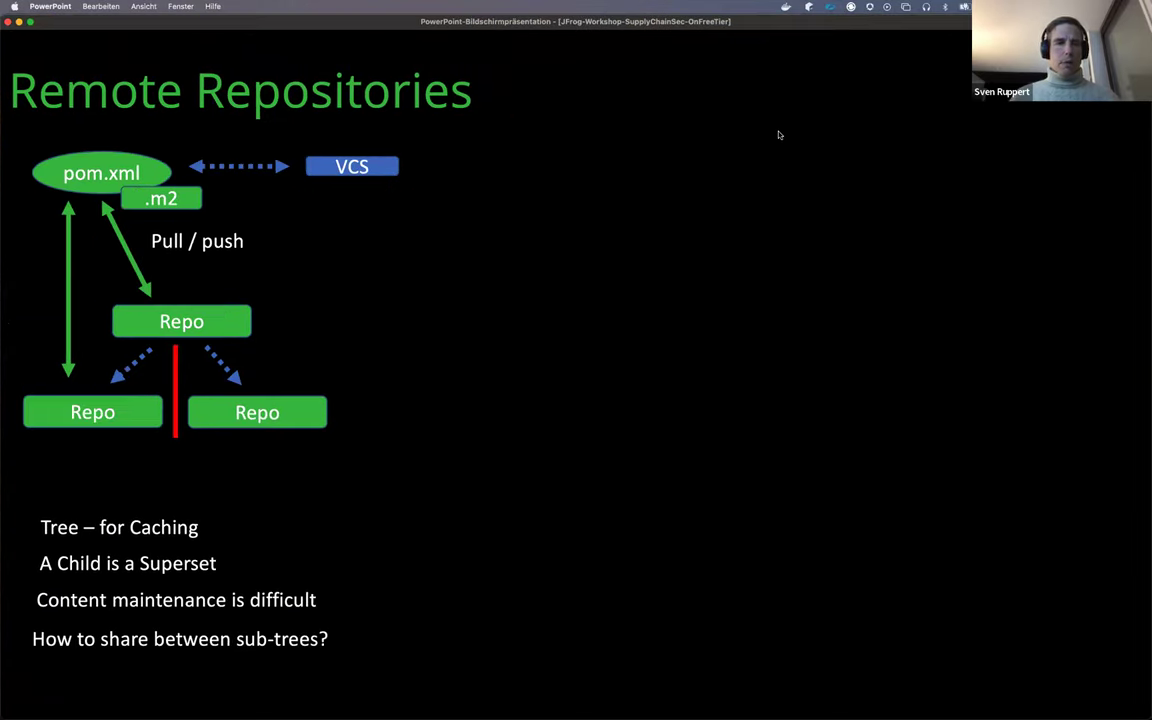
{"action": "key", "text": "Right"}
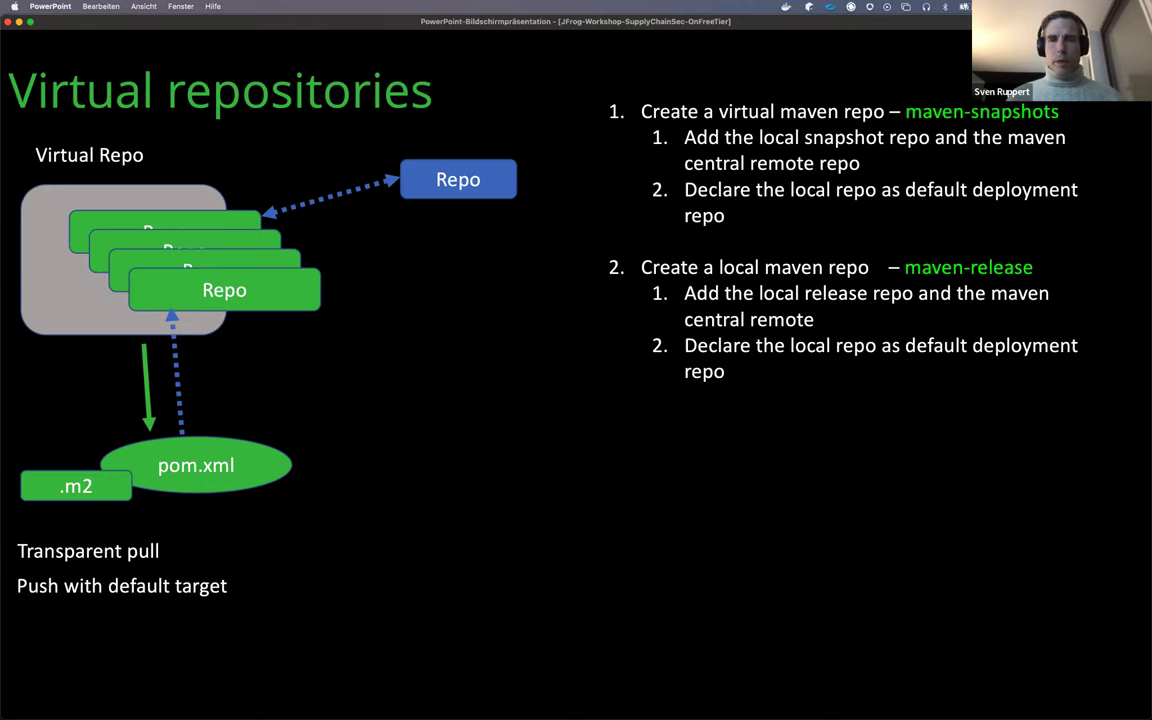
{"action": "key", "text": "Right"}
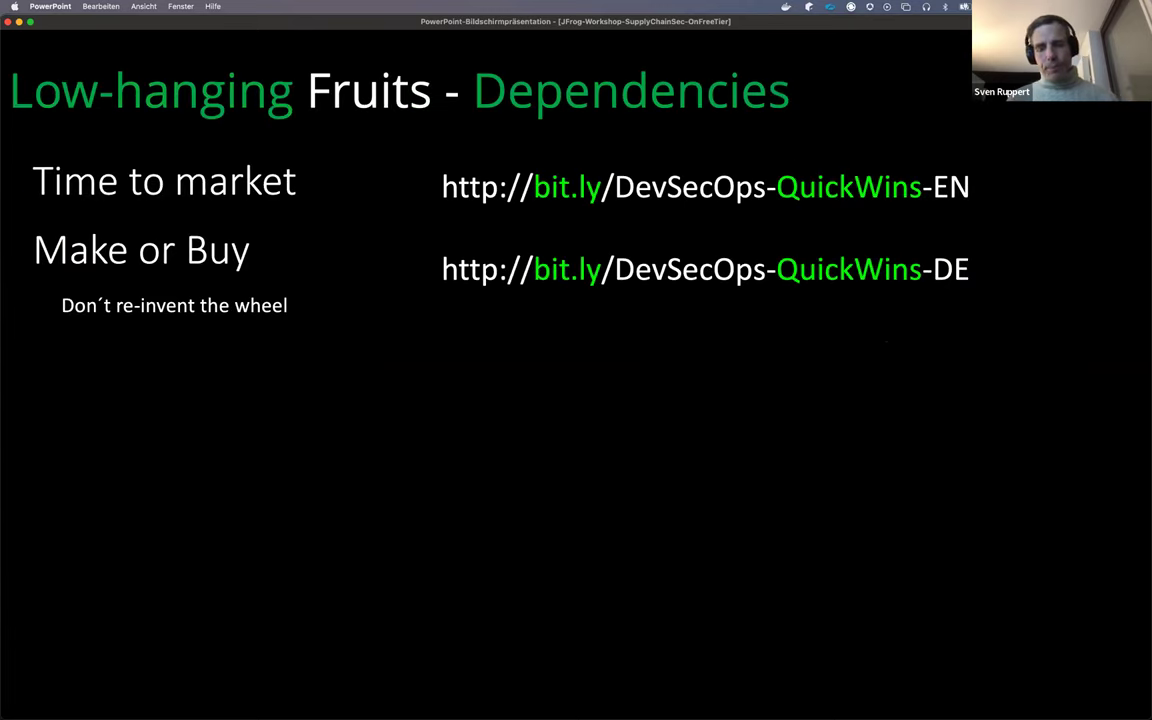
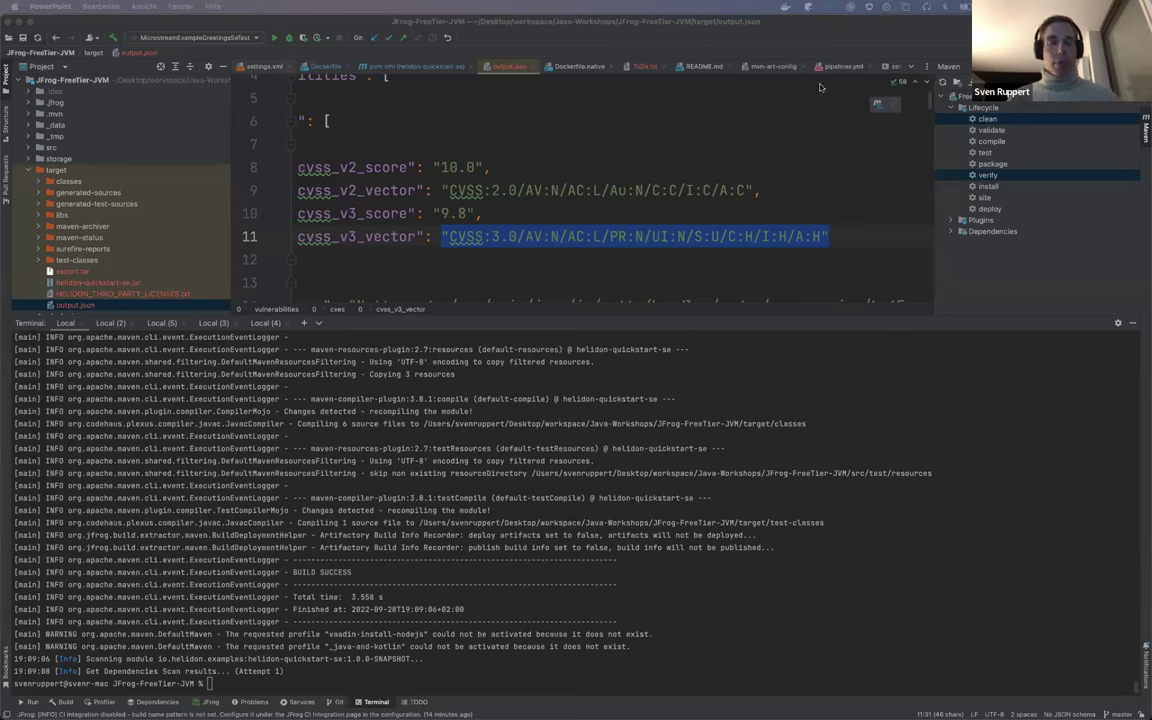
{"action": "left_click", "coordinate": [303, 687]}
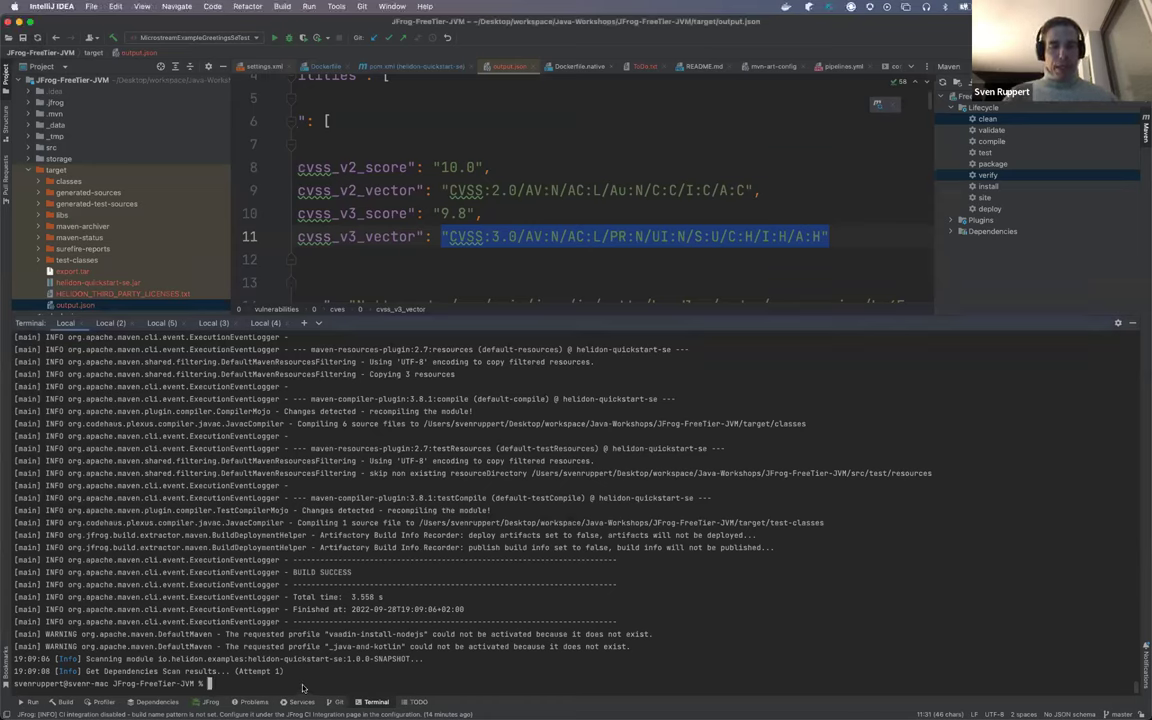
{"action": "key", "text": "super+v"}
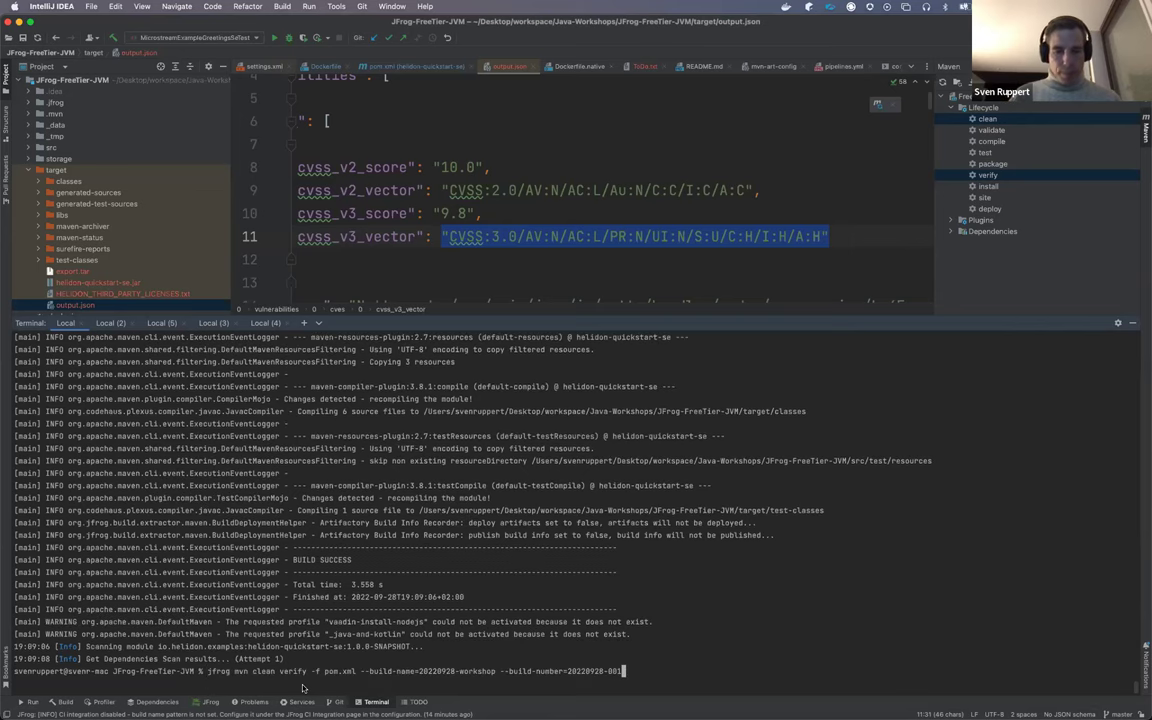
{"action": "key", "text": "Left"}
{"action": "key", "text": "Left"}
{"action": "key", "text": "Left"}
{"action": "key", "text": "Left"}
{"action": "key", "text": "Left"}
{"action": "key", "text": "Left"}
{"action": "key", "text": "Left"}
{"action": "key", "text": "Left"}
{"action": "key", "text": "Left"}
{"action": "key", "text": "Left"}
{"action": "key", "text": "Left"}
{"action": "key", "text": "Left"}
{"action": "key", "text": "Left"}
{"action": "key", "text": "Left"}
{"action": "key", "text": "Left"}
{"action": "key", "text": "Left"}
{"action": "key", "text": "Left"}
{"action": "key", "text": "Left"}
{"action": "key", "text": "Left"}
{"action": "key", "text": "Left"}
{"action": "key", "text": "Left"}
{"action": "key", "text": "Left"}
{"action": "key", "text": "Left"}
{"action": "key", "text": "Left"}
{"action": "key", "text": "Left"}
{"action": "key", "text": "Left"}
{"action": "key", "text": "Left"}
{"action": "key", "text": "Left"}
{"action": "key", "text": "Left"}
{"action": "key", "text": "Left"}
{"action": "key", "text": "Left"}
{"action": "key", "text": "Left"}
{"action": "key", "text": "Left"}
{"action": "key", "text": "Left"}
{"action": "key", "text": "Left"}
{"action": "key", "text": "Left"}
{"action": "key", "text": "Left"}
{"action": "key", "text": "Left"}
{"action": "key", "text": "Left"}
{"action": "key", "text": "Left"}
{"action": "key", "text": "Left"}
{"action": "key", "text": "Left"}
{"action": "key", "text": "Left"}
{"action": "key", "text": "Left"}
{"action": "key", "text": "Left"}
{"action": "key", "text": "Left"}
{"action": "key", "text": "Right"}
{"action": "key", "text": "Right"}
{"action": "key", "text": "Right"}
{"action": "key", "text": "Right"}
{"action": "key", "text": "Right"}
{"action": "key", "text": "Right"}
{"action": "key", "text": "Right"}
{"action": "key", "text": "Right"}
{"action": "key", "text": "Right"}
{"action": "key", "text": "Right"}
{"action": "key", "text": "Right"}
{"action": "key", "text": "Right"}
{"action": "key", "text": "Right"}
{"action": "key", "text": "Right"}
{"action": "key", "text": "Right"}
{"action": "key", "text": "Right"}
{"action": "key", "text": "Right"}
{"action": "key", "text": "Right"}
{"action": "key", "text": "Right"}
{"action": "key", "text": "Right"}
{"action": "key", "text": "Right"}
{"action": "key", "text": "Right"}
{"action": "key", "text": "Right"}
{"action": "key", "text": "Right"}
{"action": "key", "text": "Right"}
{"action": "key", "text": "Right"}
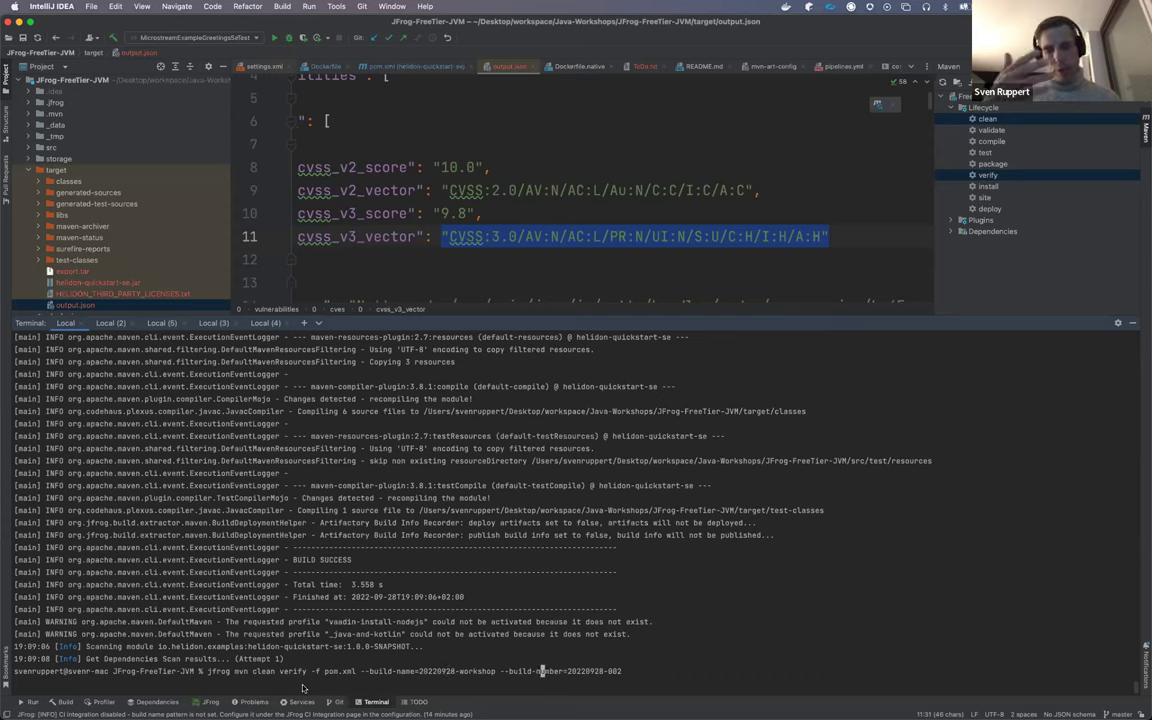
{"action": "key", "text": "Left"}
{"action": "key", "text": "Left"}
{"action": "key", "text": "Left"}
{"action": "key", "text": "Left"}
{"action": "key", "text": "Left"}
{"action": "key", "text": "Left"}
{"action": "key", "text": "Left"}
{"action": "key", "text": "Left"}
{"action": "key", "text": "Left"}
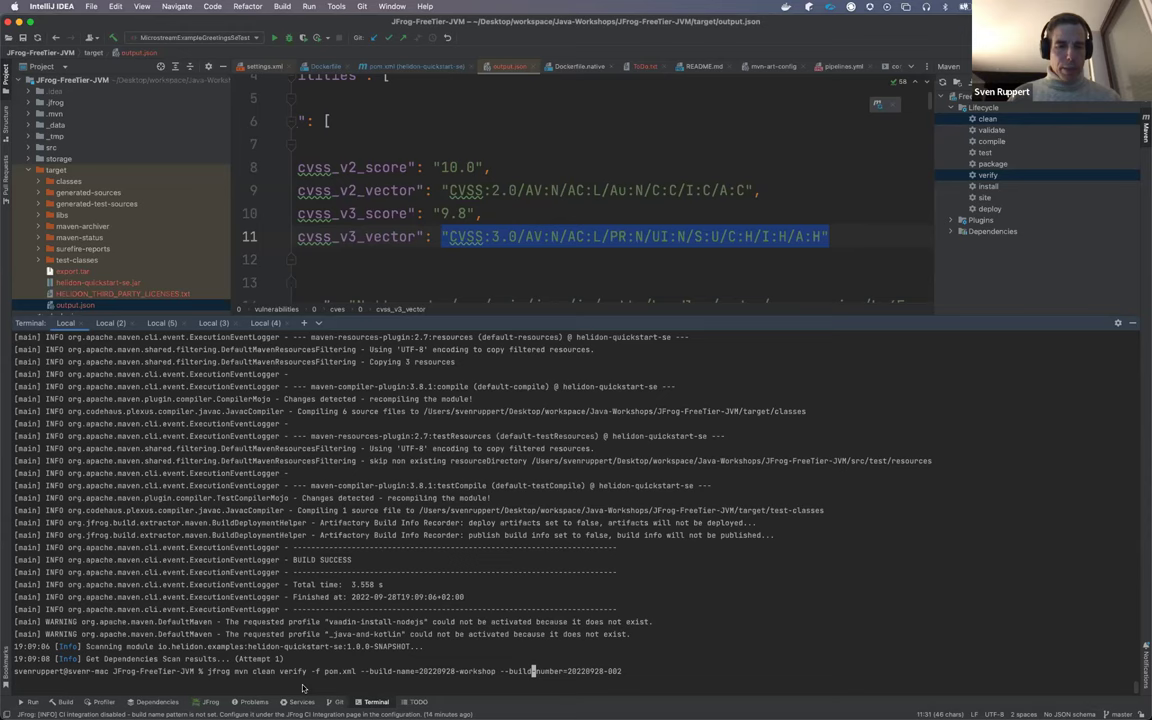
- Highlight the jfrog prefix and the Maven part of the prepared command, and run the build
{"action": "double_click", "coordinate": [220, 673]}
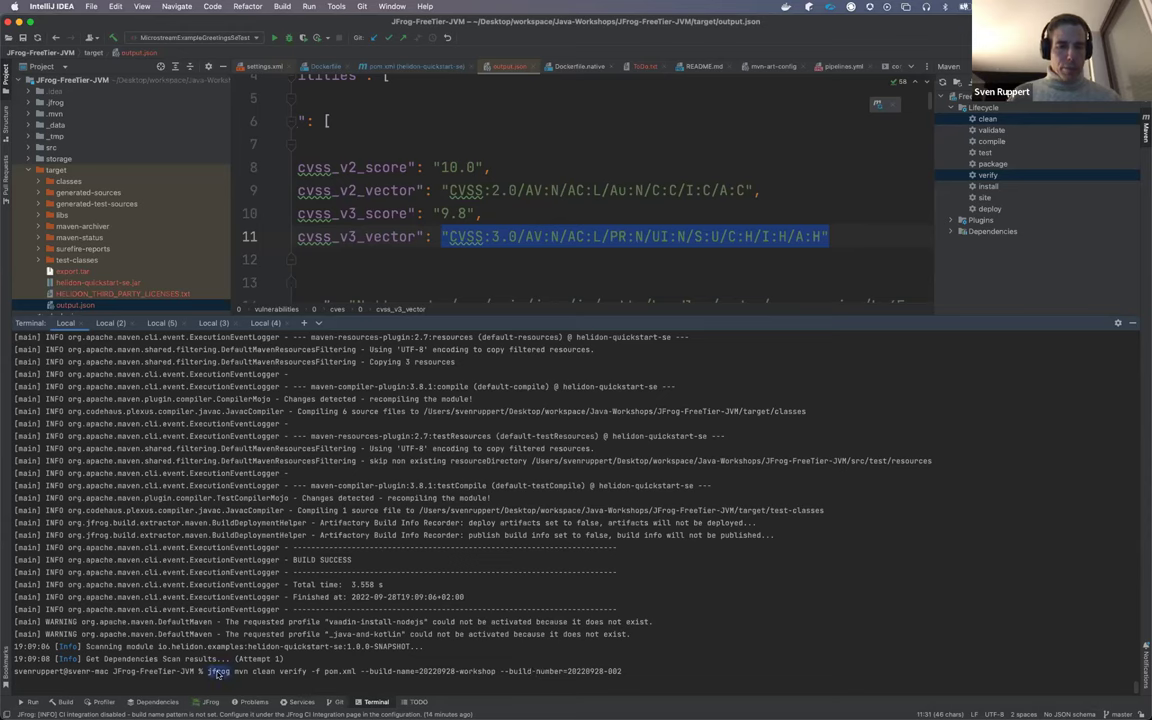
{"action": "left_click_drag", "start_coordinate": [235, 673], "coordinate": [352, 676]}
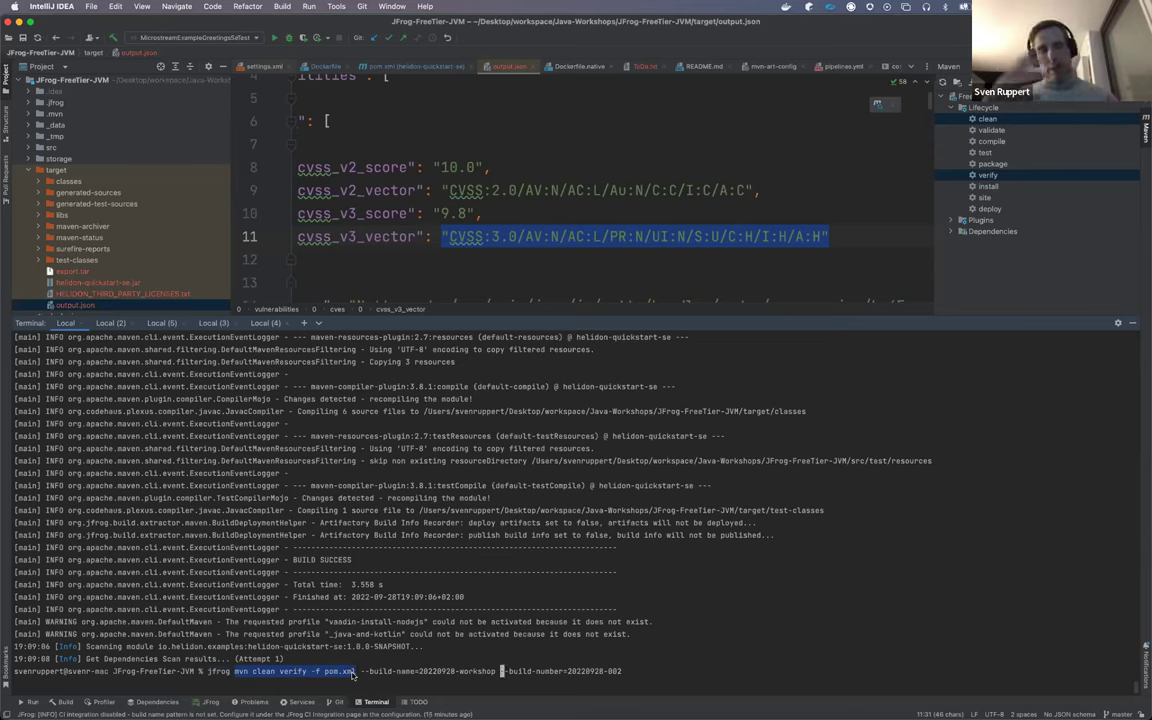
{"action": "left_click", "coordinate": [647, 668]}
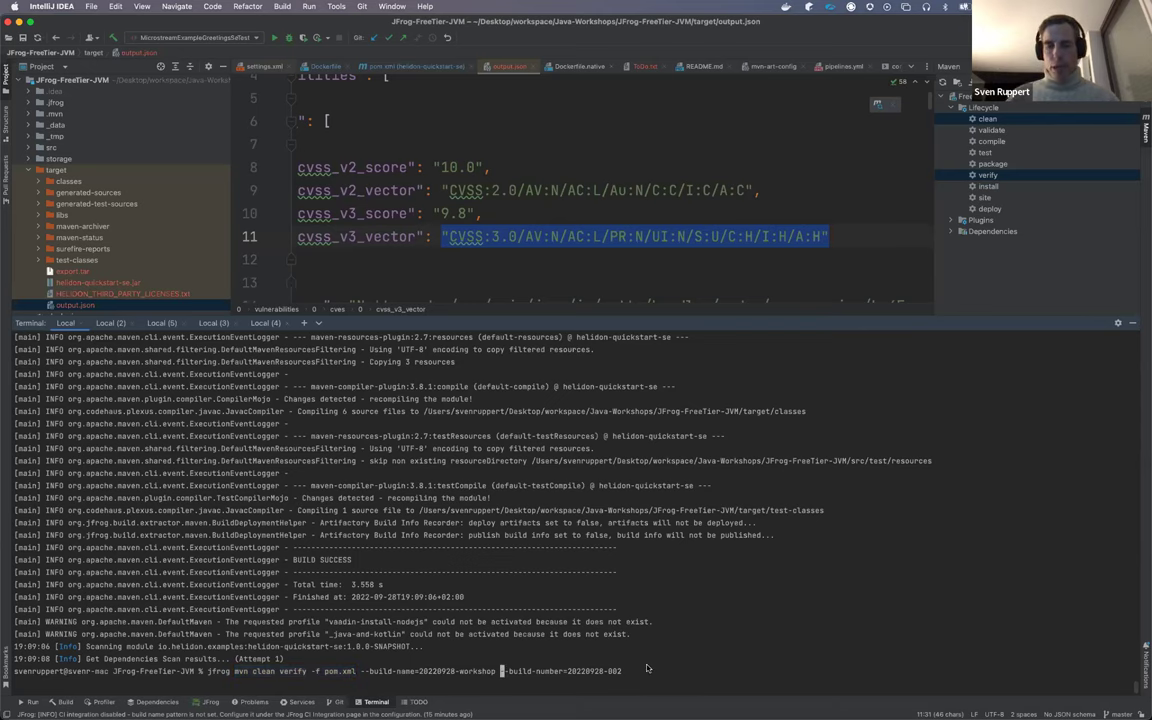
{"action": "key", "text": "Return"}
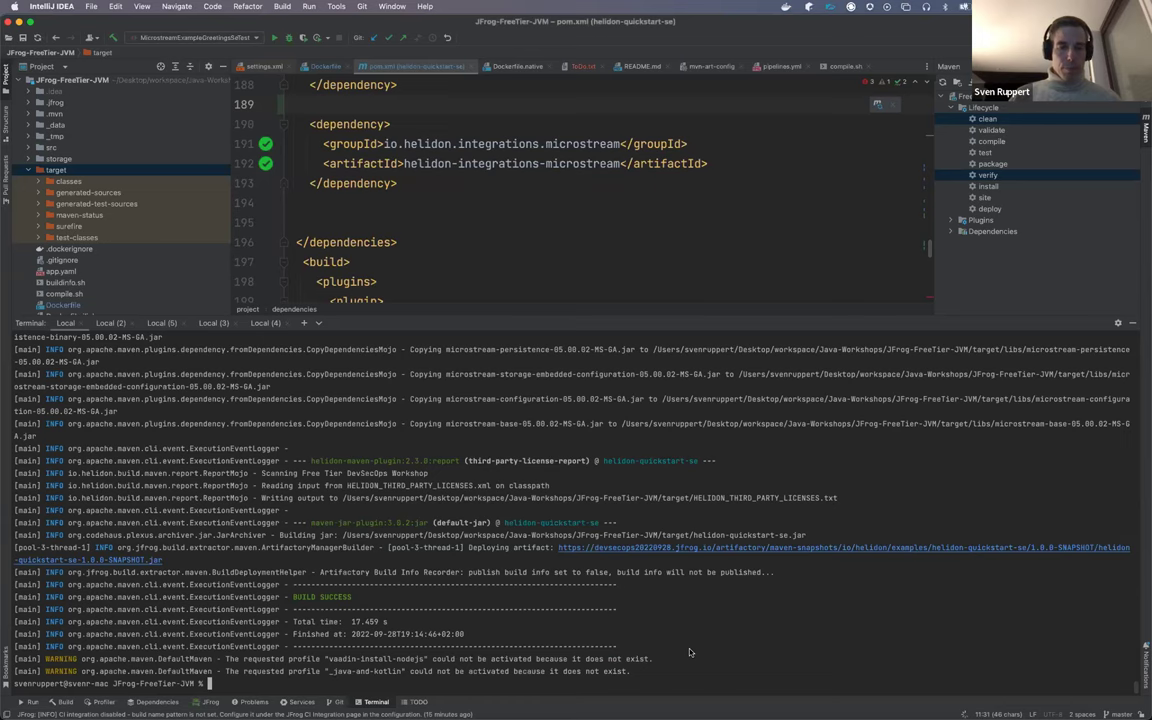
{"action": "key", "text": "super+v"}
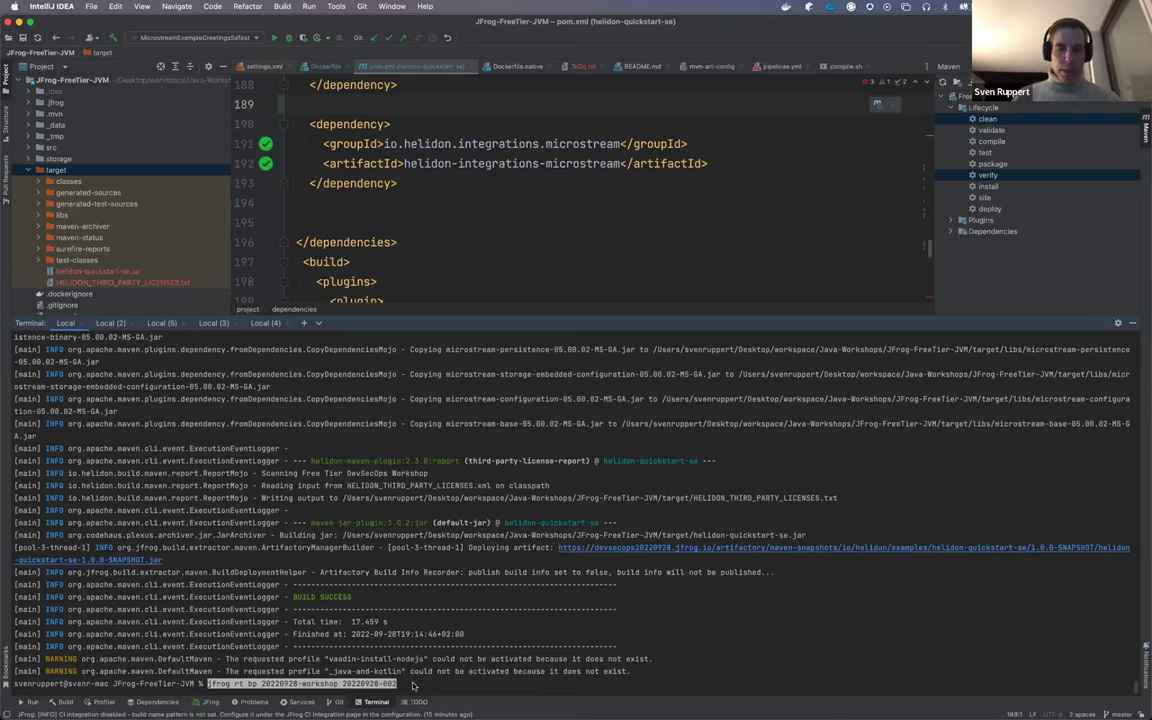
{"action": "key", "text": "Return"}
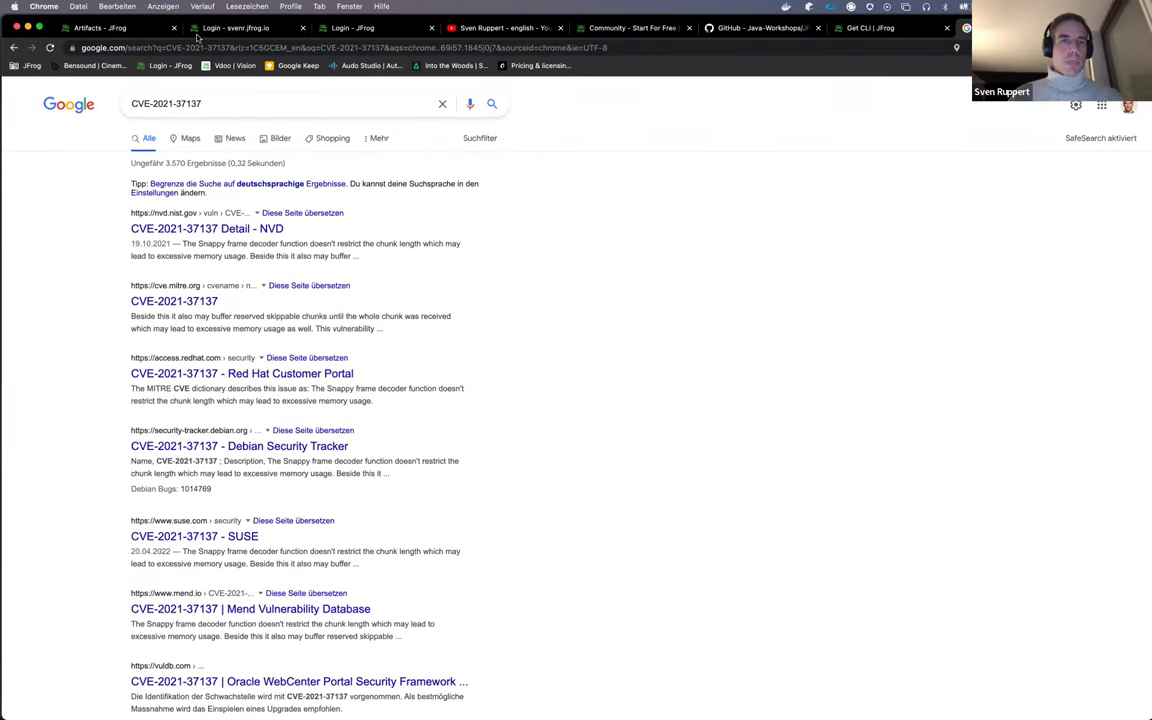
{"action": "left_click", "coordinate": [105, 30]}
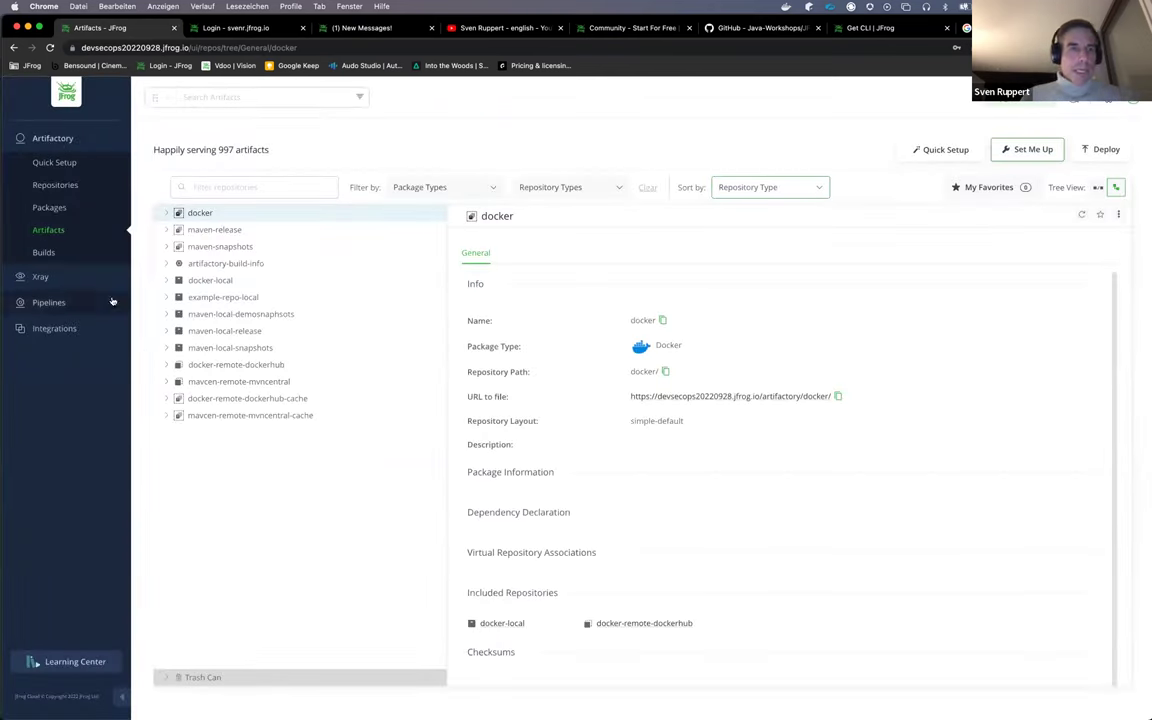
{"action": "left_click", "coordinate": [42, 253]}
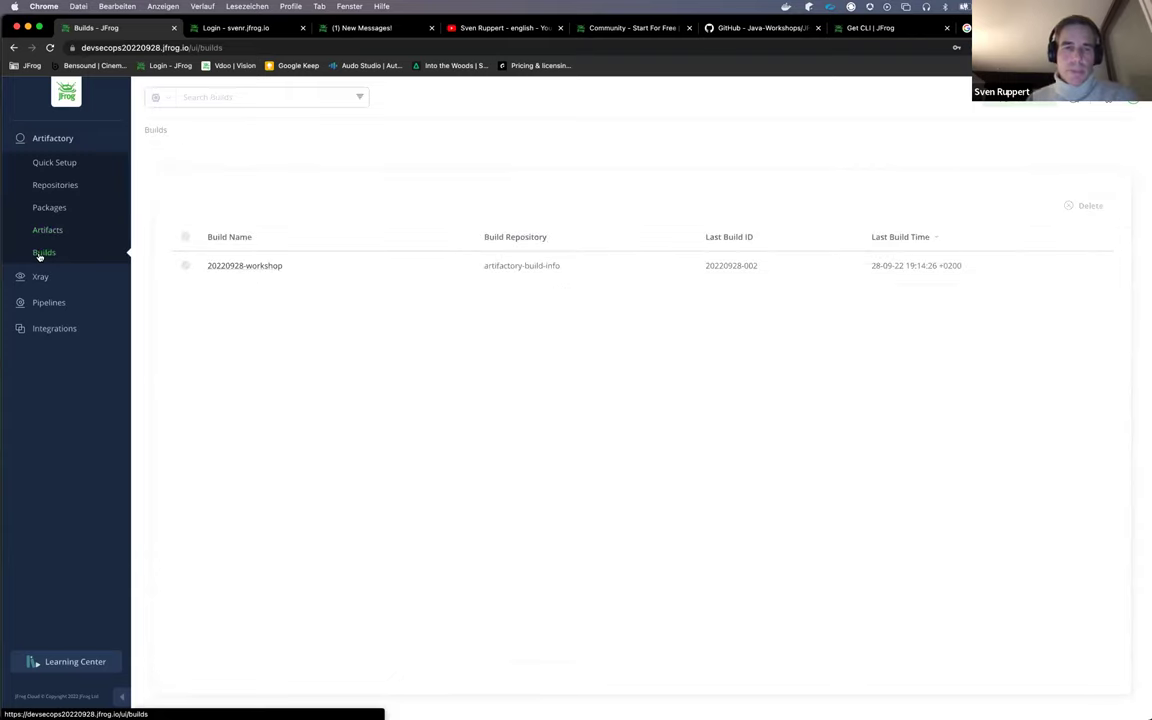
{"action": "left_click", "coordinate": [271, 269]}
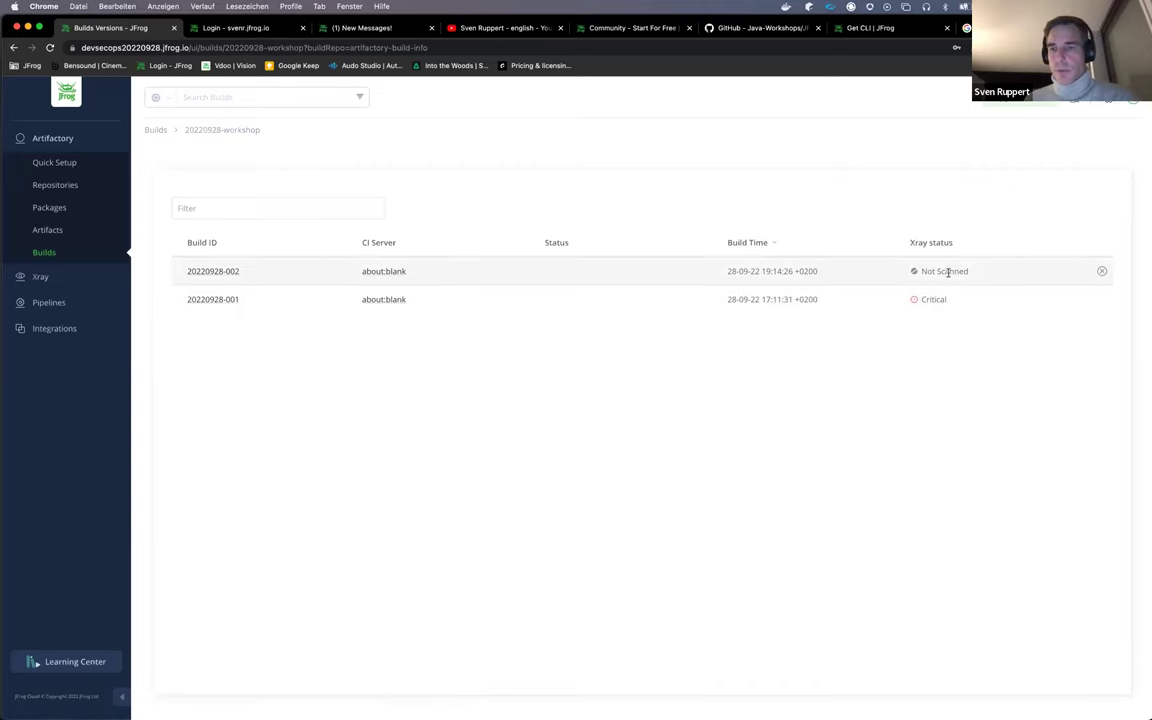
{"action": "left_click", "coordinate": [233, 300]}
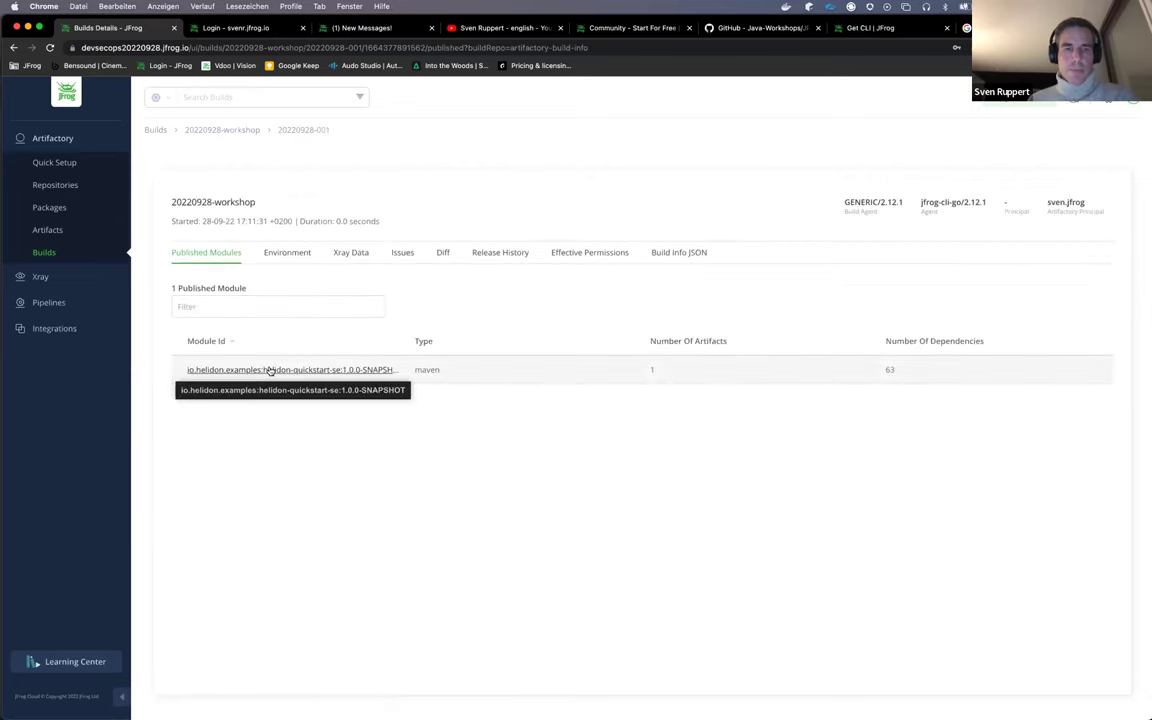
{"action": "left_click", "coordinate": [290, 256]}
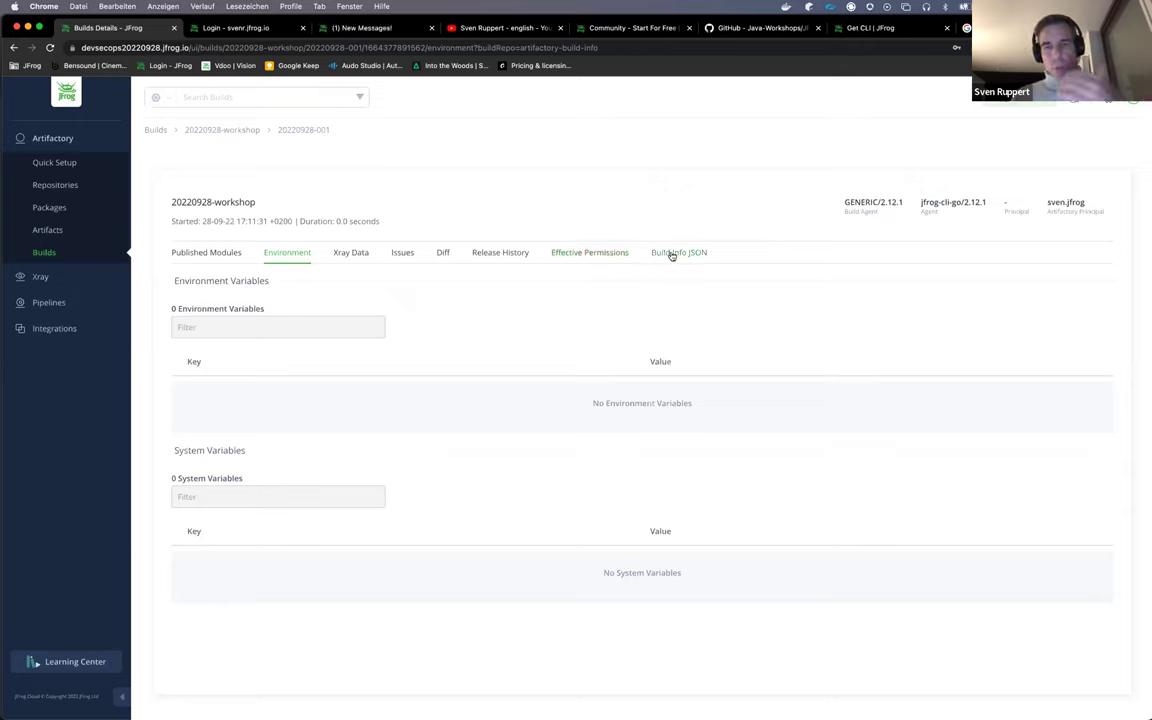
- Examine the build's security vulnerabilities in its Xray data and open the details of CVE-2021-37137
{"action": "left_click", "coordinate": [353, 255]}
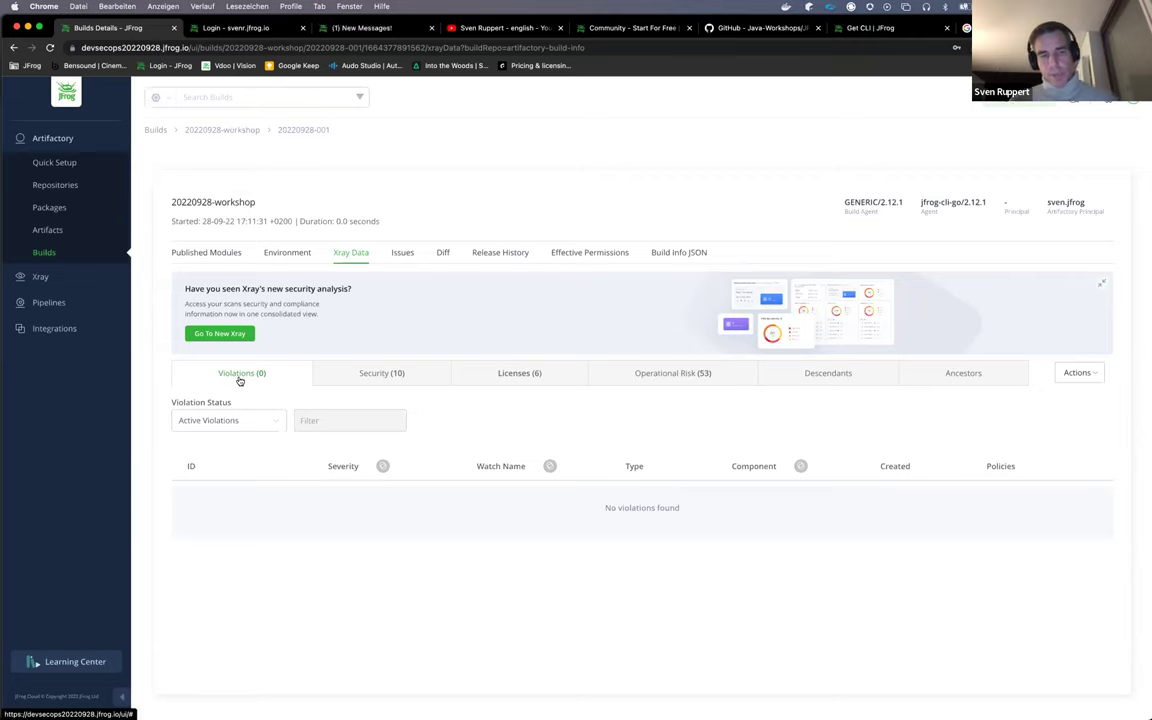
{"action": "left_click", "coordinate": [362, 372]}
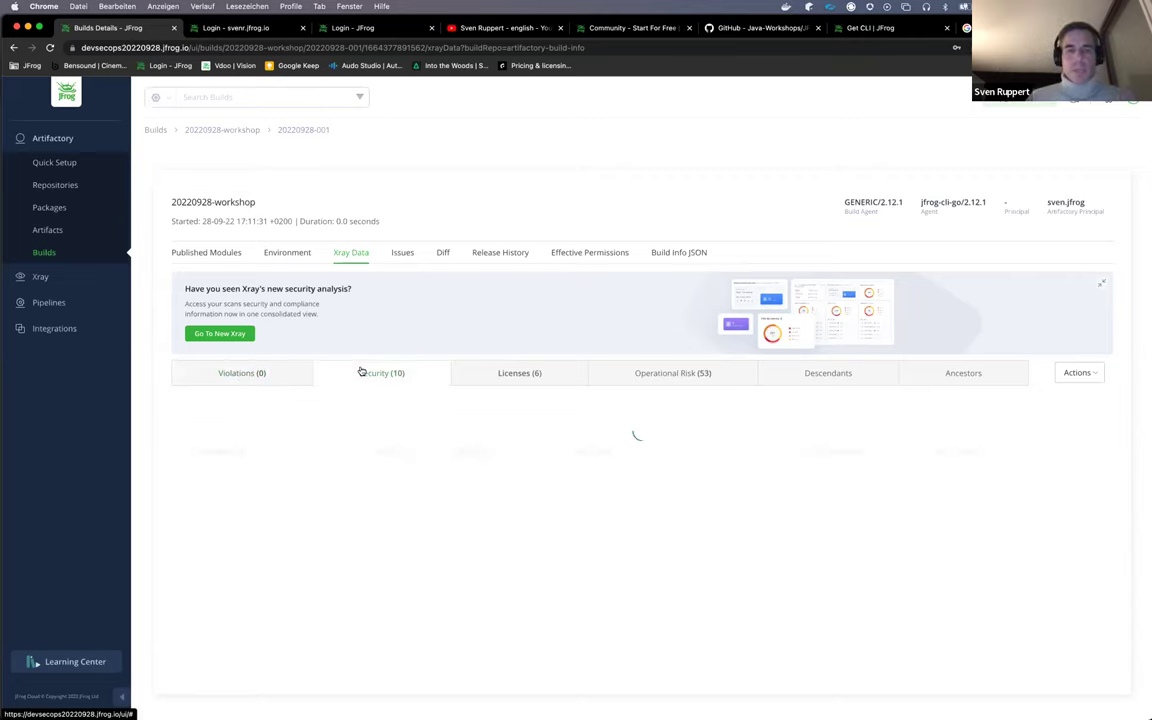
{"action": "scroll", "coordinate": [443, 316], "scroll_direction": "down", "scroll_amount": 1}
{"action": "scroll", "coordinate": [443, 316], "scroll_direction": "down", "scroll_amount": 1}
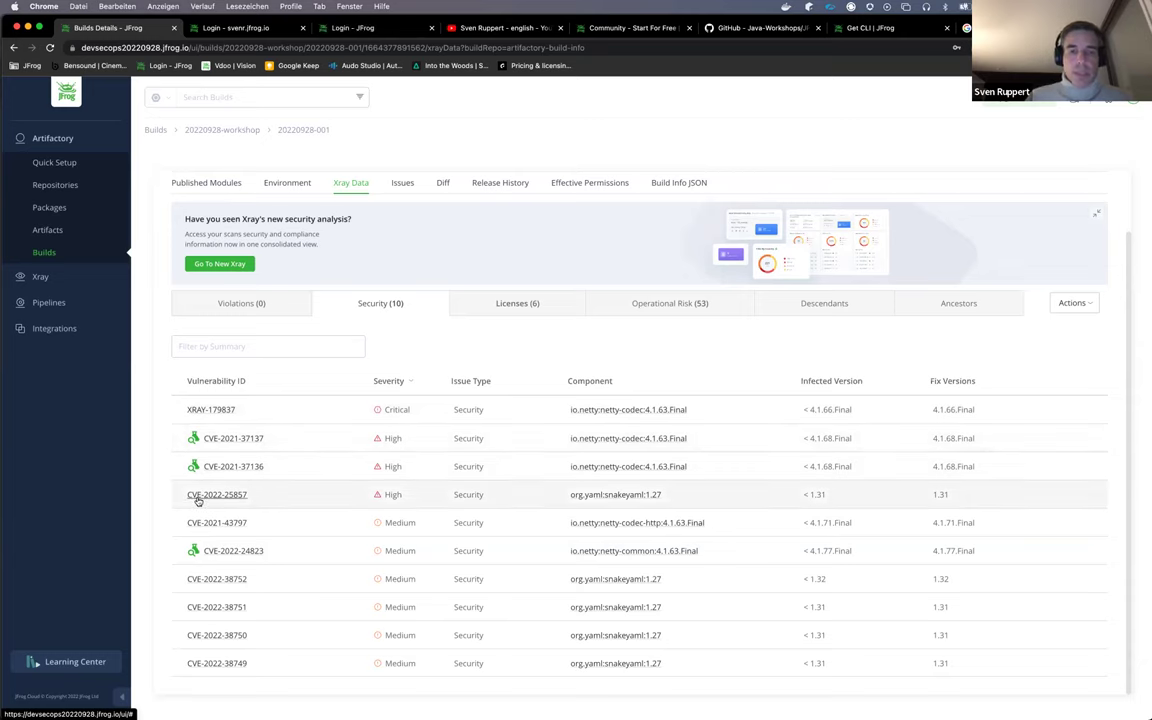
{"action": "left_click", "coordinate": [243, 439]}
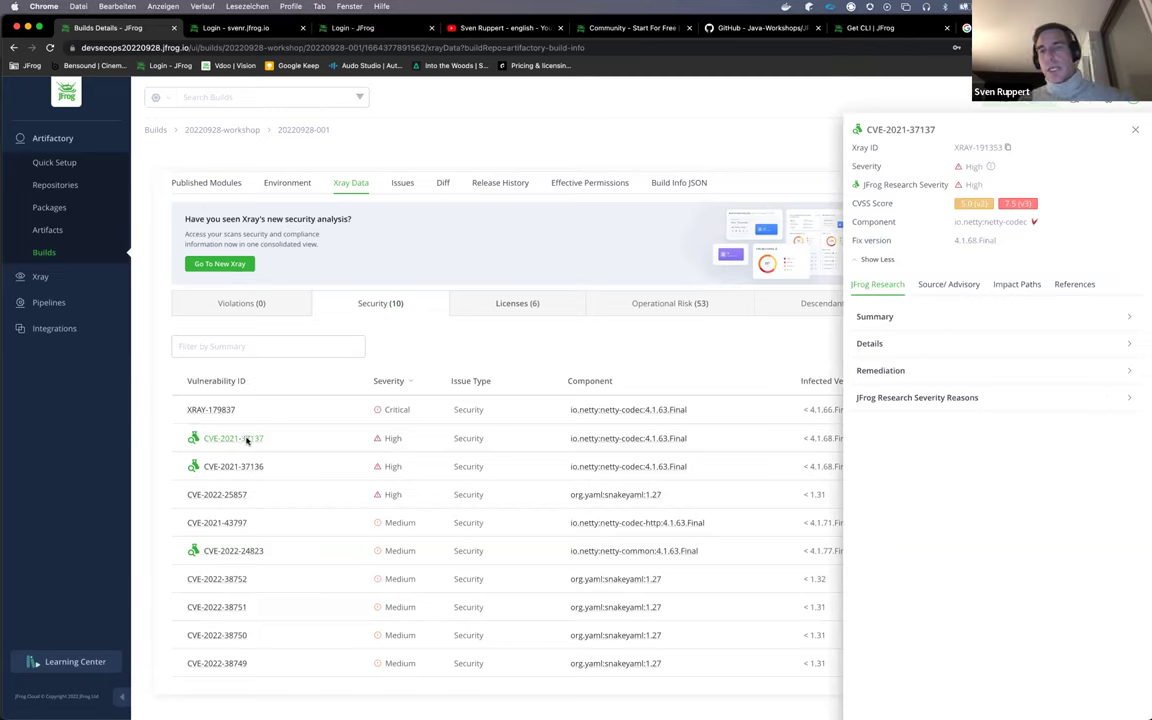
- Read the JFrog Research summary, details, remediation and severity reasons for CVE-2021-37137
{"action": "left_click", "coordinate": [874, 317]}
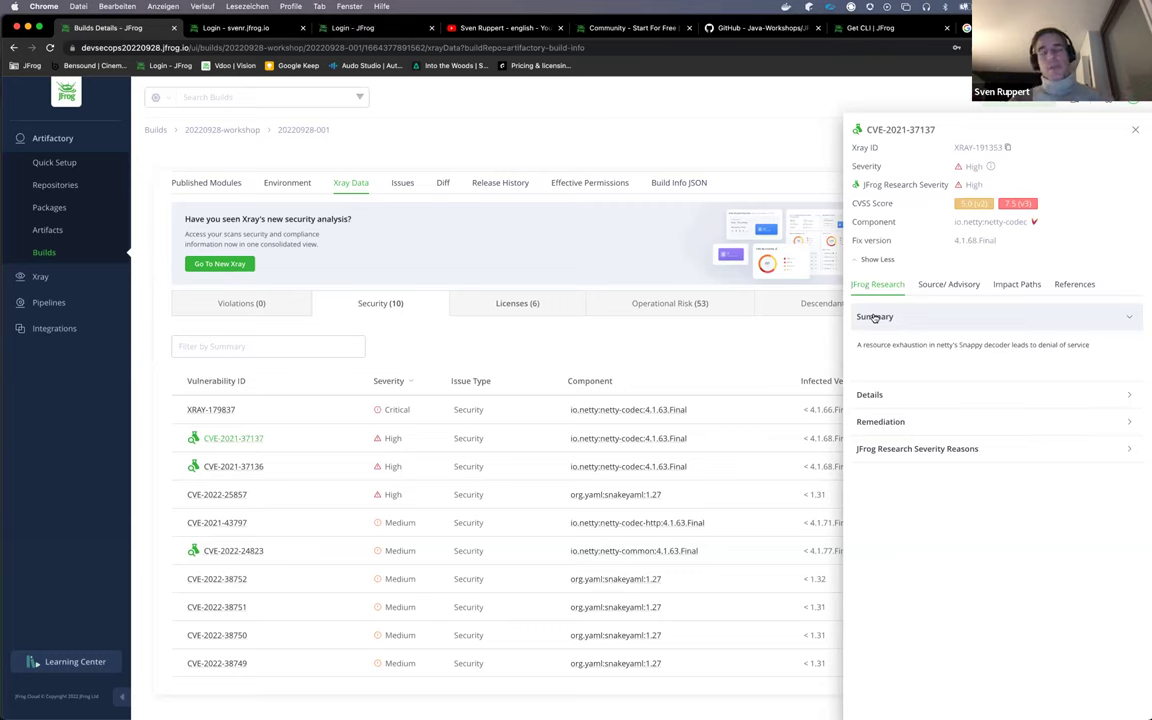
{"action": "left_click", "coordinate": [869, 395]}
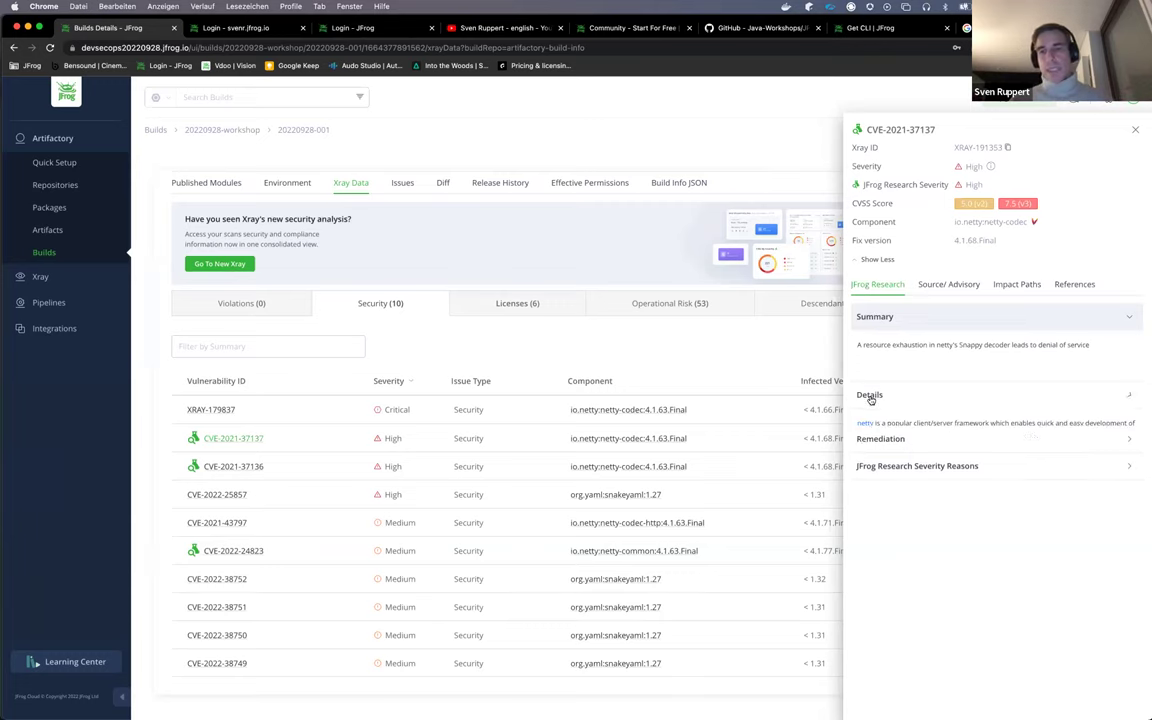
{"action": "scroll", "coordinate": [869, 397], "scroll_direction": "down", "scroll_amount": 2}
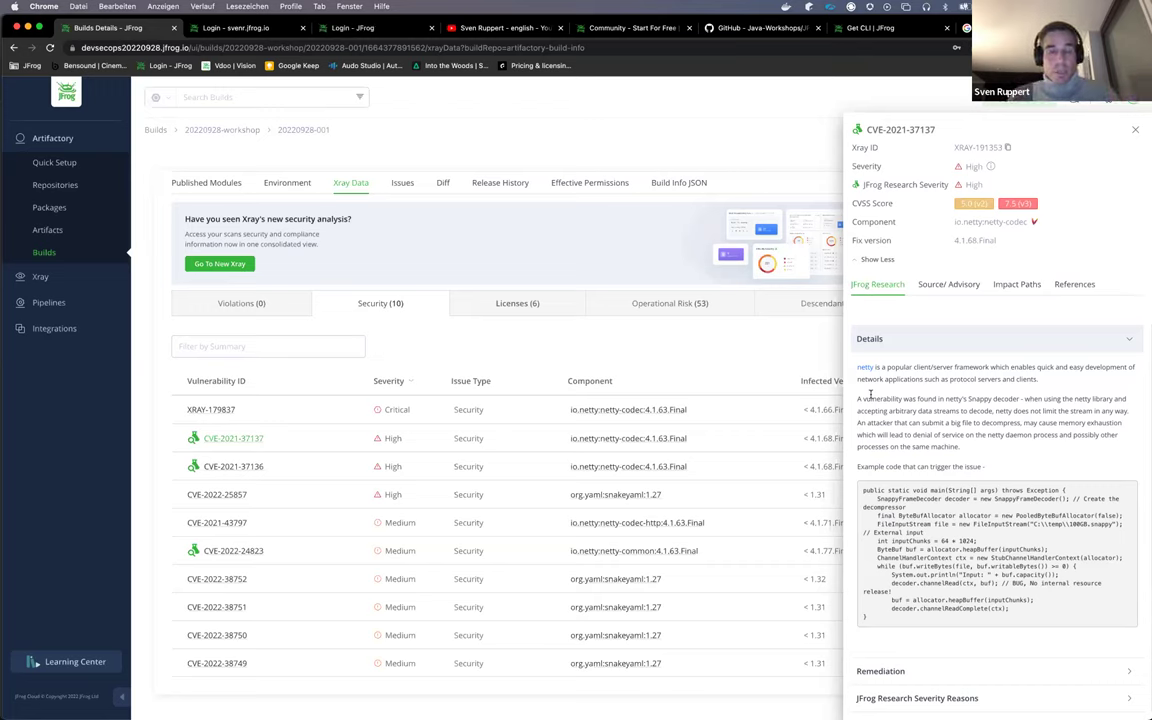
{"action": "scroll", "coordinate": [1069, 491], "scroll_direction": "down", "scroll_amount": 1}
{"action": "left_click", "coordinate": [926, 672]}
{"action": "scroll", "coordinate": [936, 605], "scroll_direction": "down", "scroll_amount": 2}
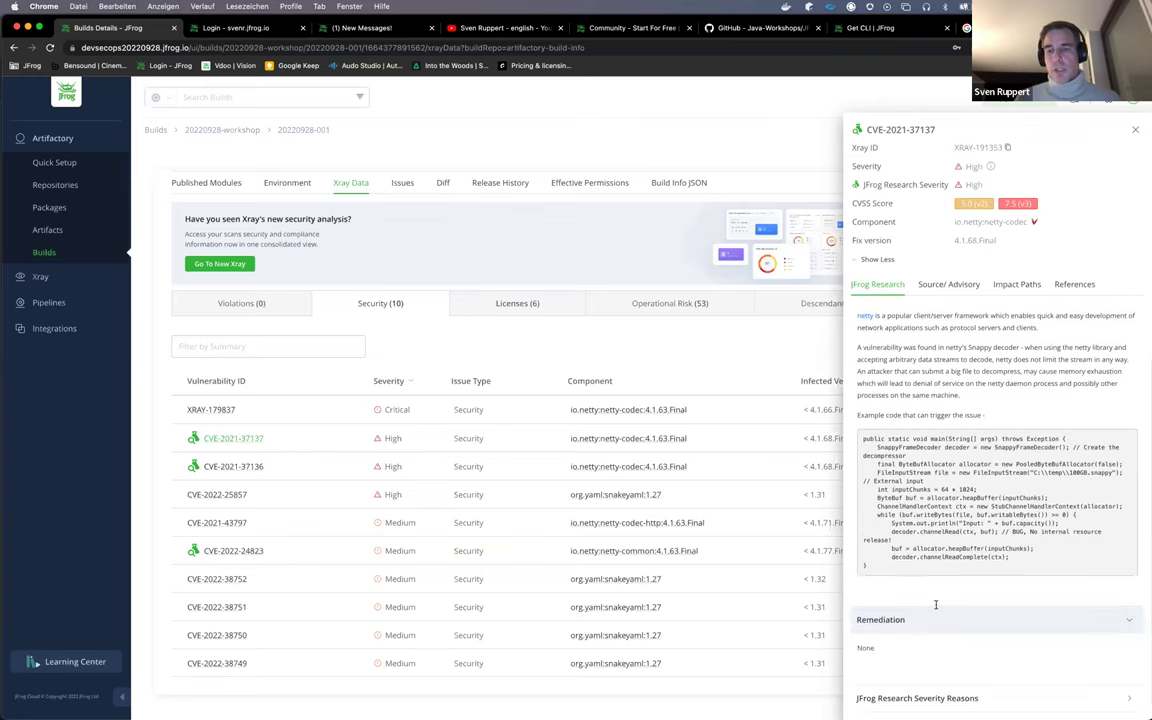
{"action": "left_click", "coordinate": [918, 697]}
{"action": "scroll", "coordinate": [918, 694], "scroll_direction": "down", "scroll_amount": 3}
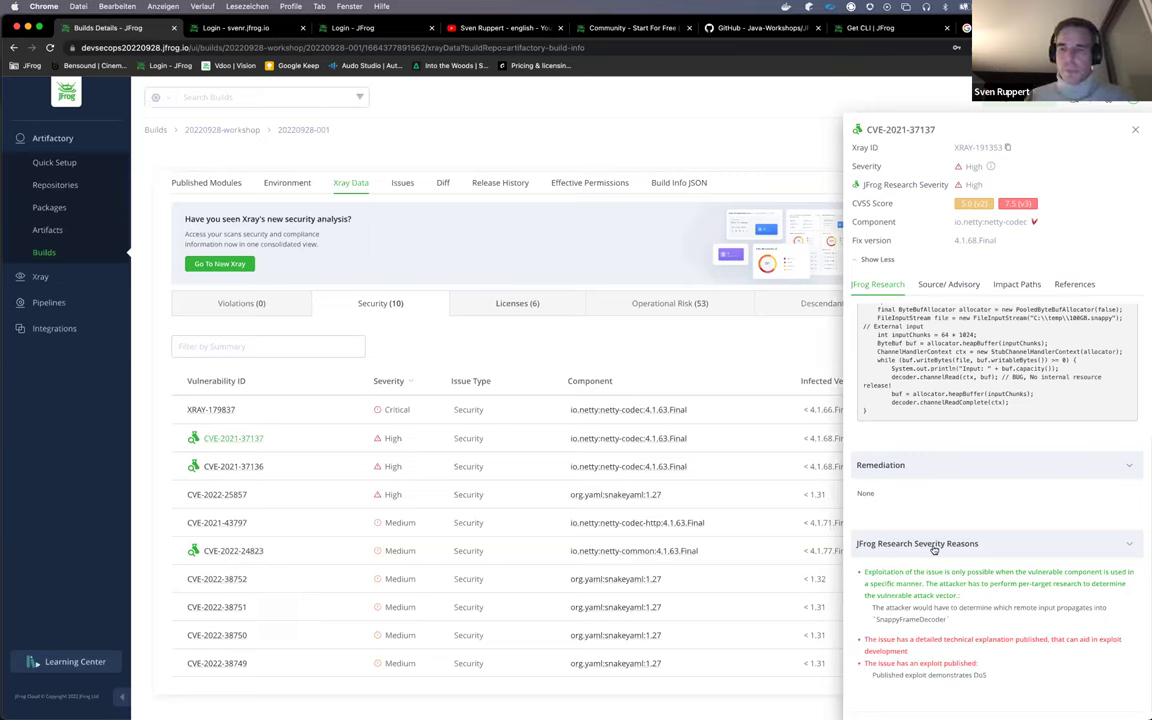
{"action": "scroll", "coordinate": [934, 549], "scroll_direction": "up", "scroll_amount": 3}
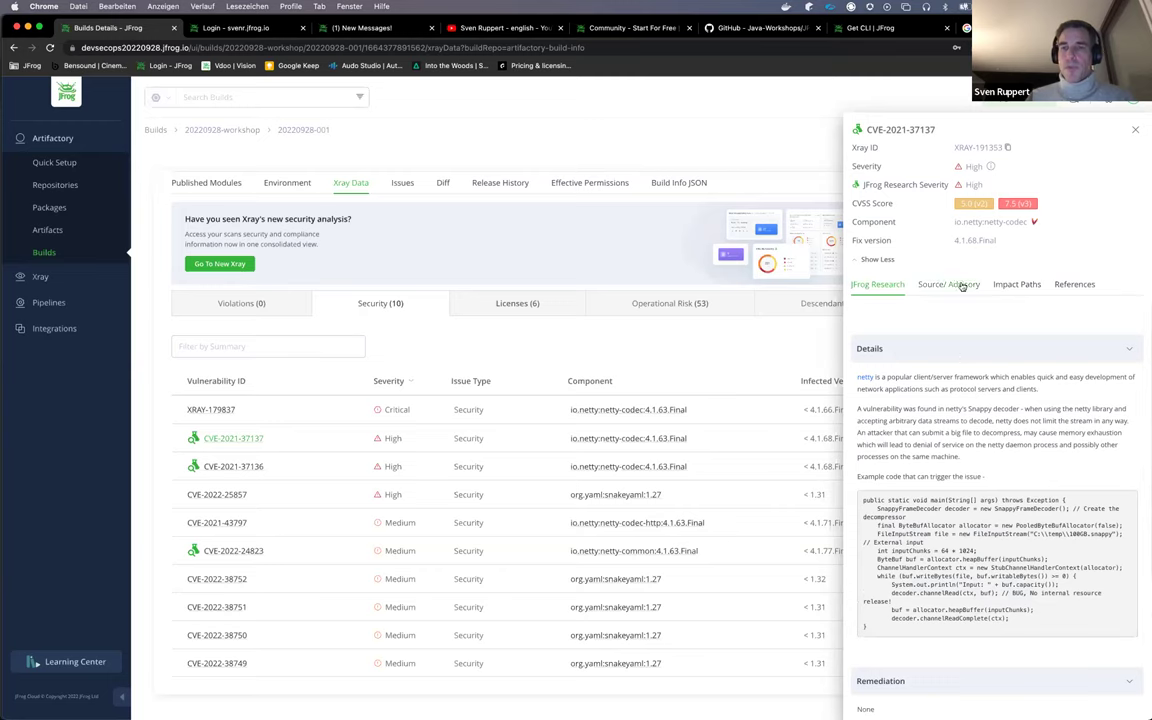
- Review the vulnerable versions and the description in the source advisory for CVE-2021-37137
{"action": "left_click", "coordinate": [962, 287]}
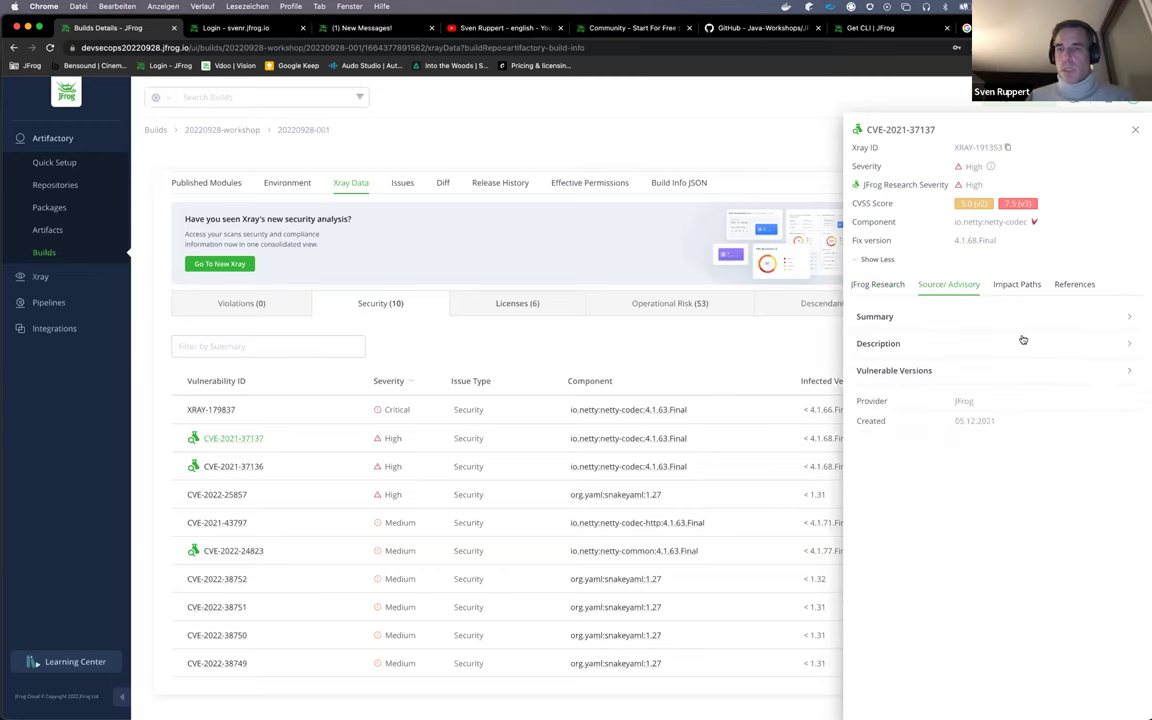
{"action": "left_click", "coordinate": [905, 371]}
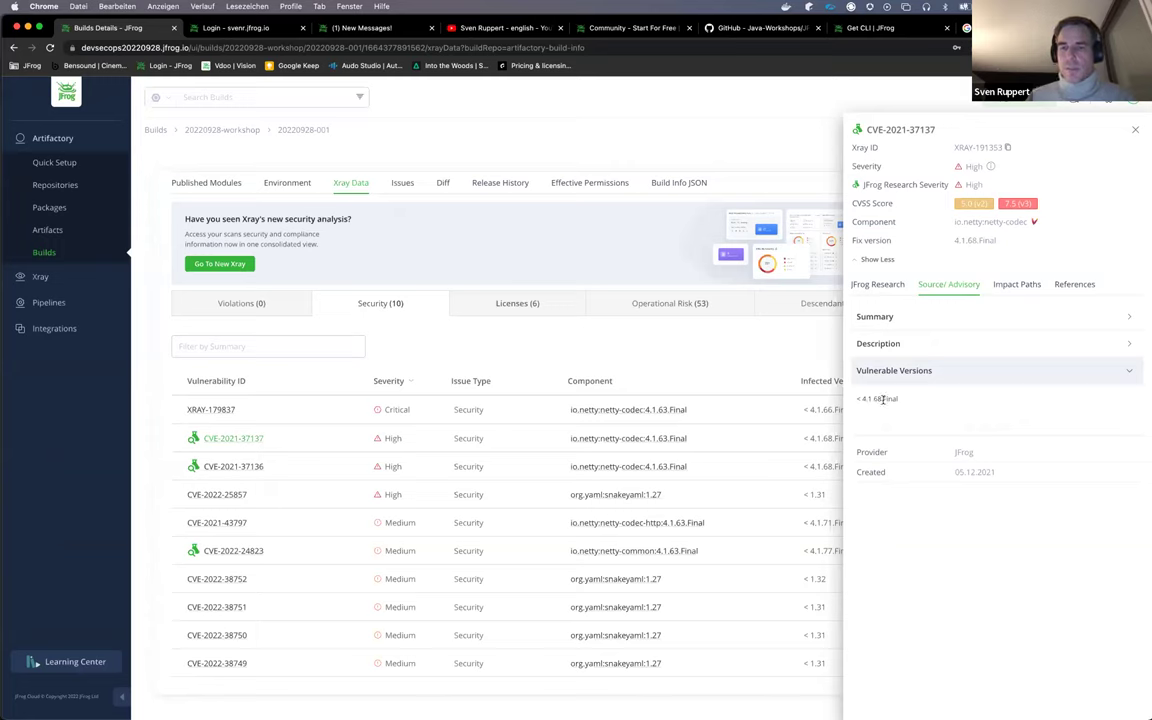
{"action": "left_click", "coordinate": [877, 346]}
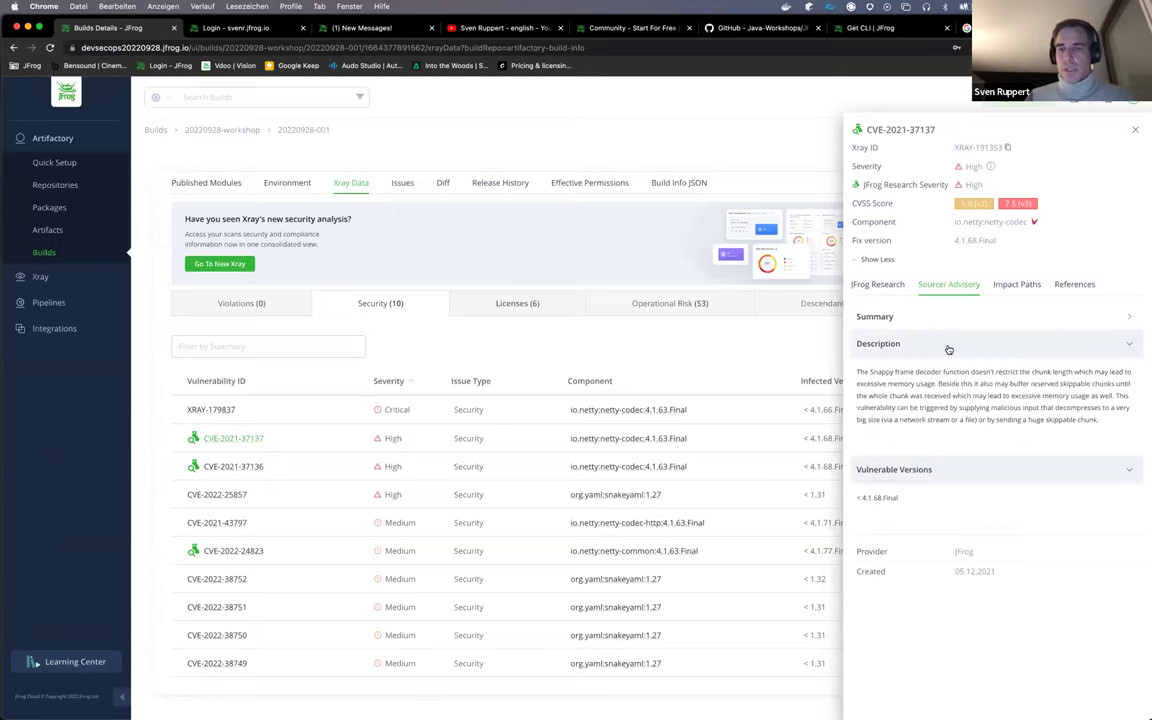
- View the impact path of CVE-2021-37137 and expand its advisory and technical writeup references
{"action": "left_click", "coordinate": [1012, 287]}
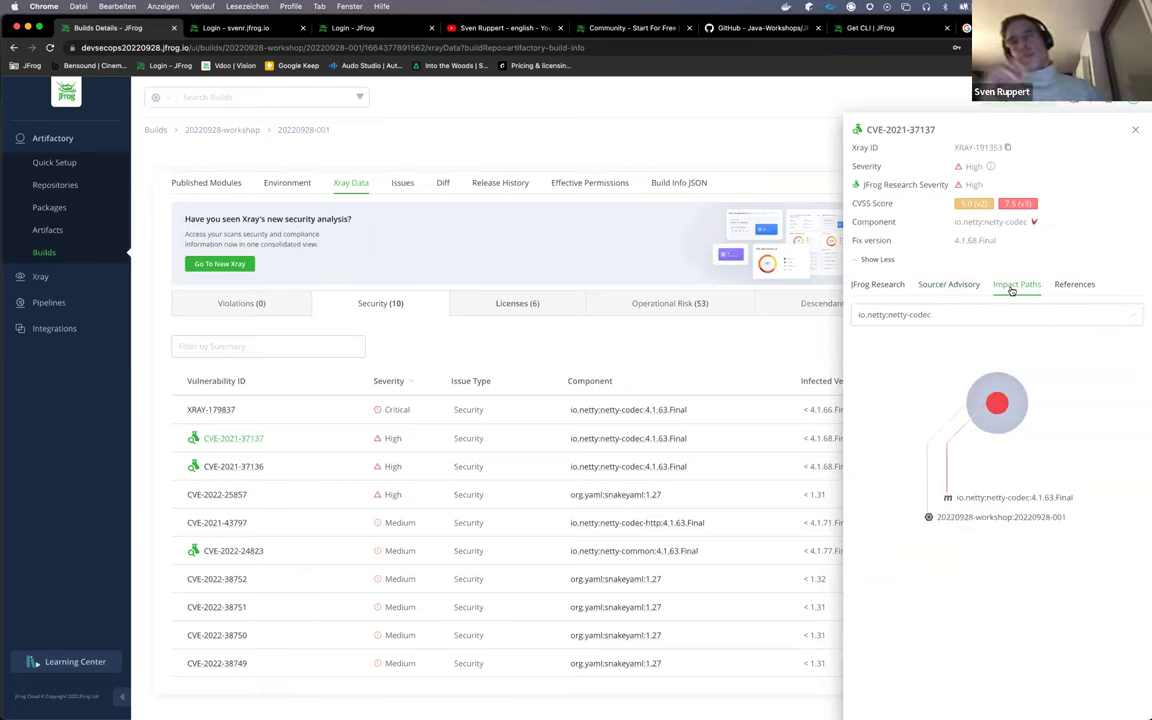
{"action": "left_click", "coordinate": [1088, 292]}
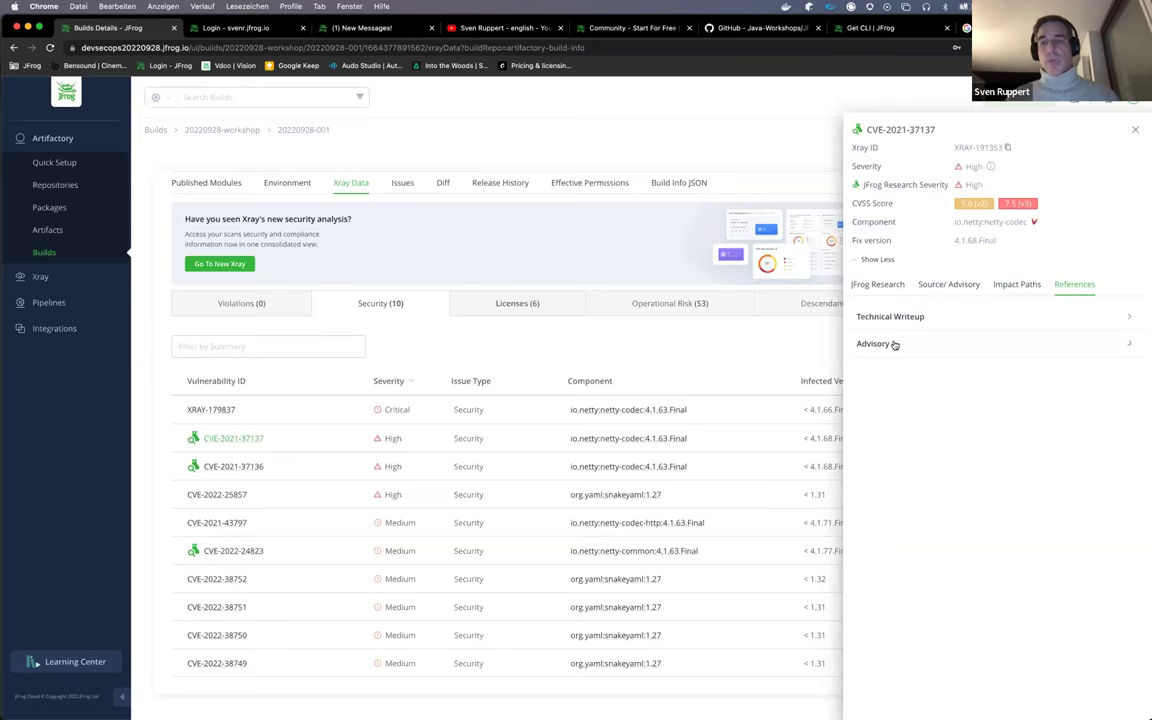
{"action": "left_click", "coordinate": [895, 344]}
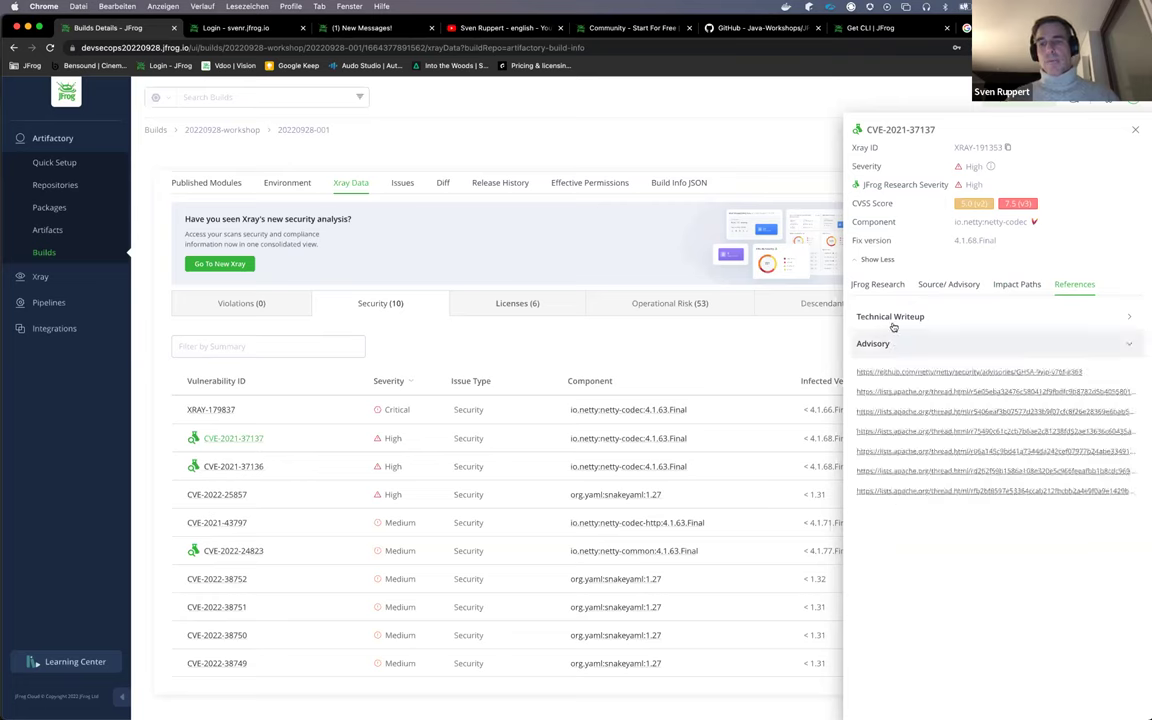
{"action": "left_click", "coordinate": [893, 326]}
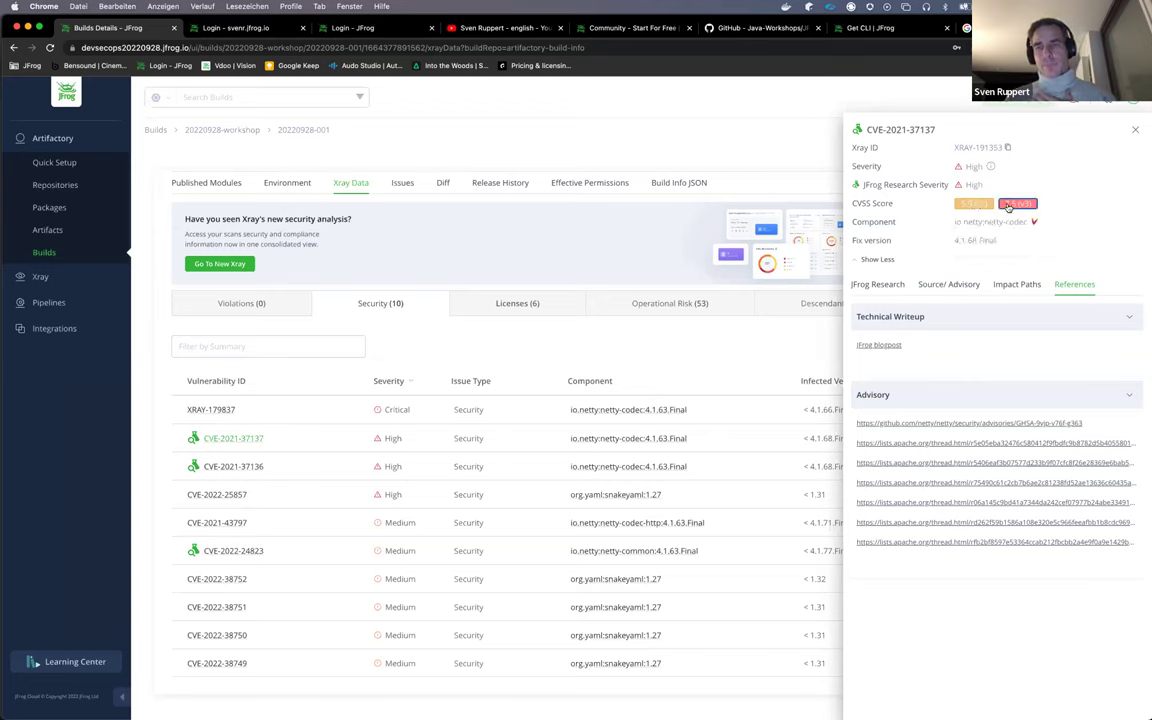
- Inspect the CVSS v3 score breakdown, highlighting the privileges required entry, and close the vulnerability details
{"action": "left_click", "coordinate": [1008, 204]}
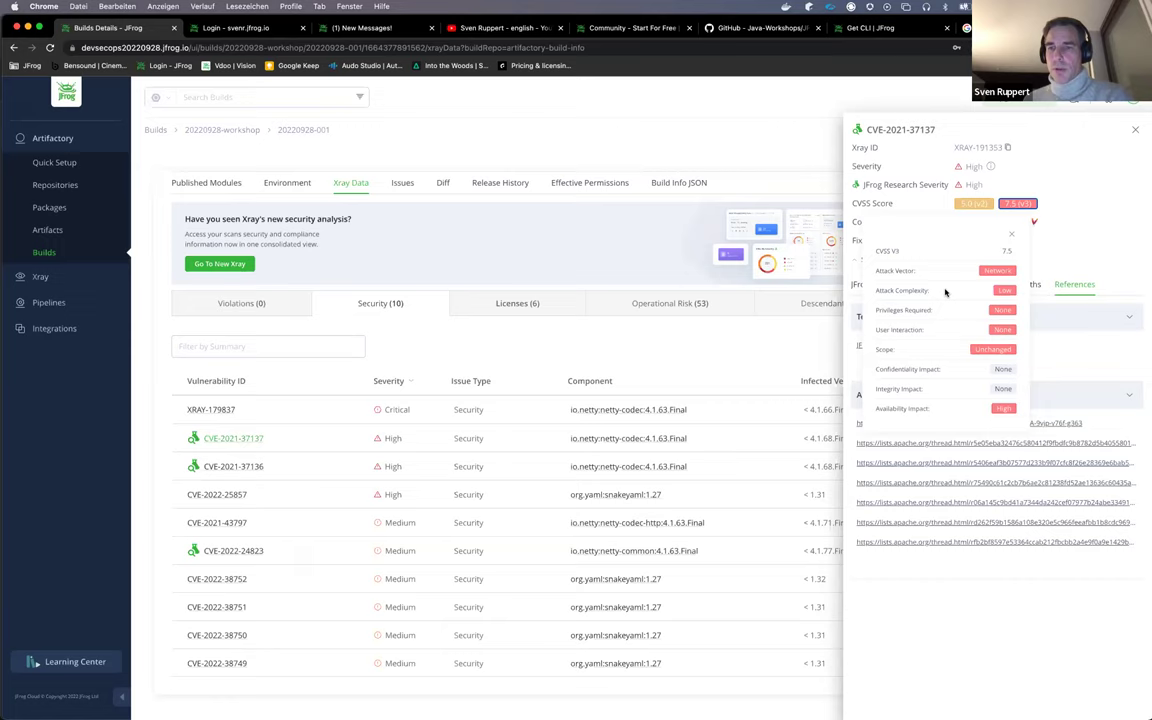
{"action": "left_click_drag", "start_coordinate": [887, 311], "coordinate": [1005, 318]}
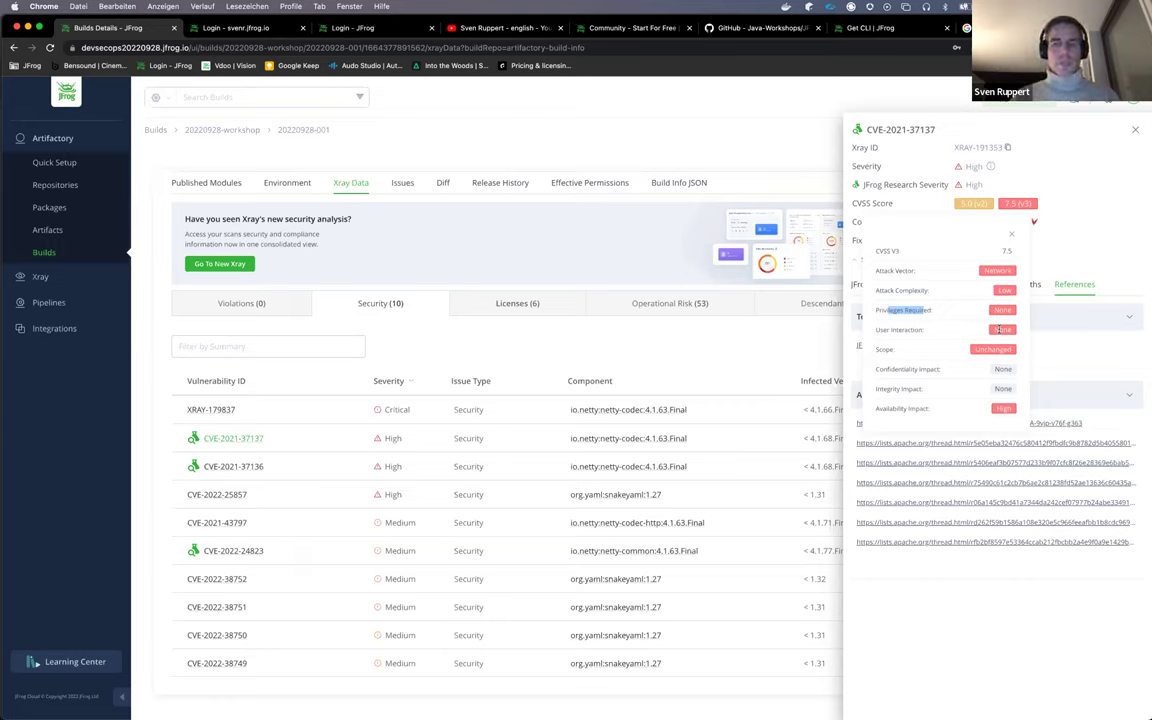
{"action": "left_click", "coordinate": [1013, 237]}
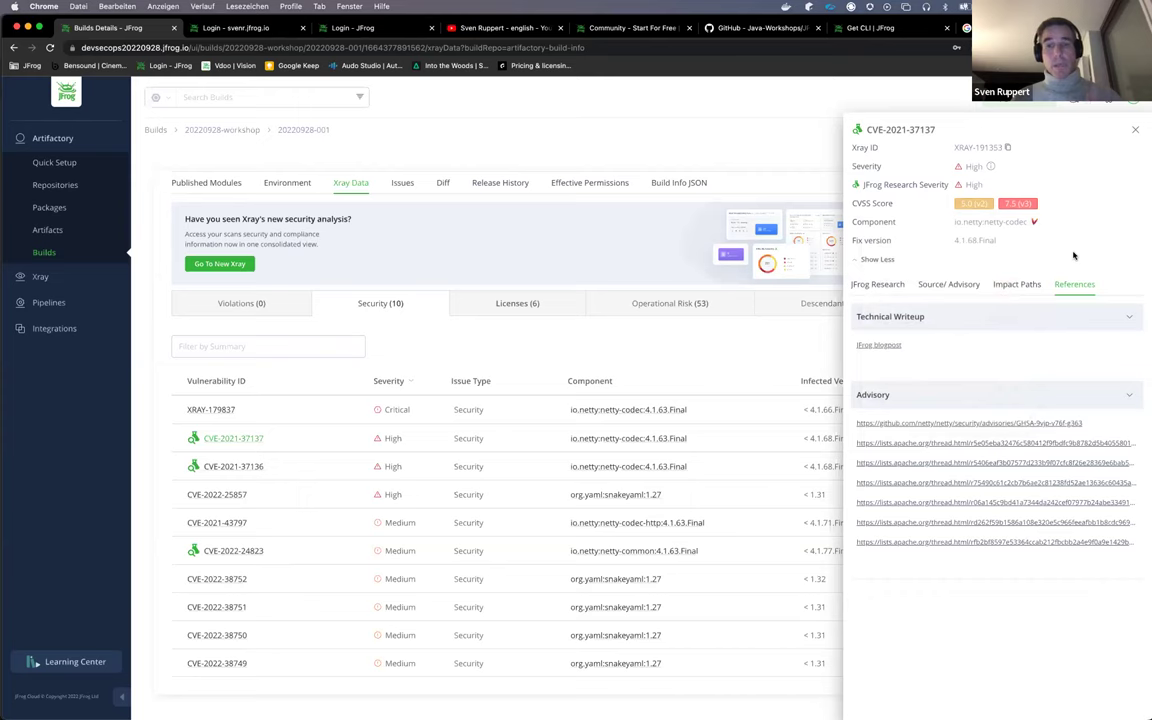
{"action": "left_click", "coordinate": [753, 352]}
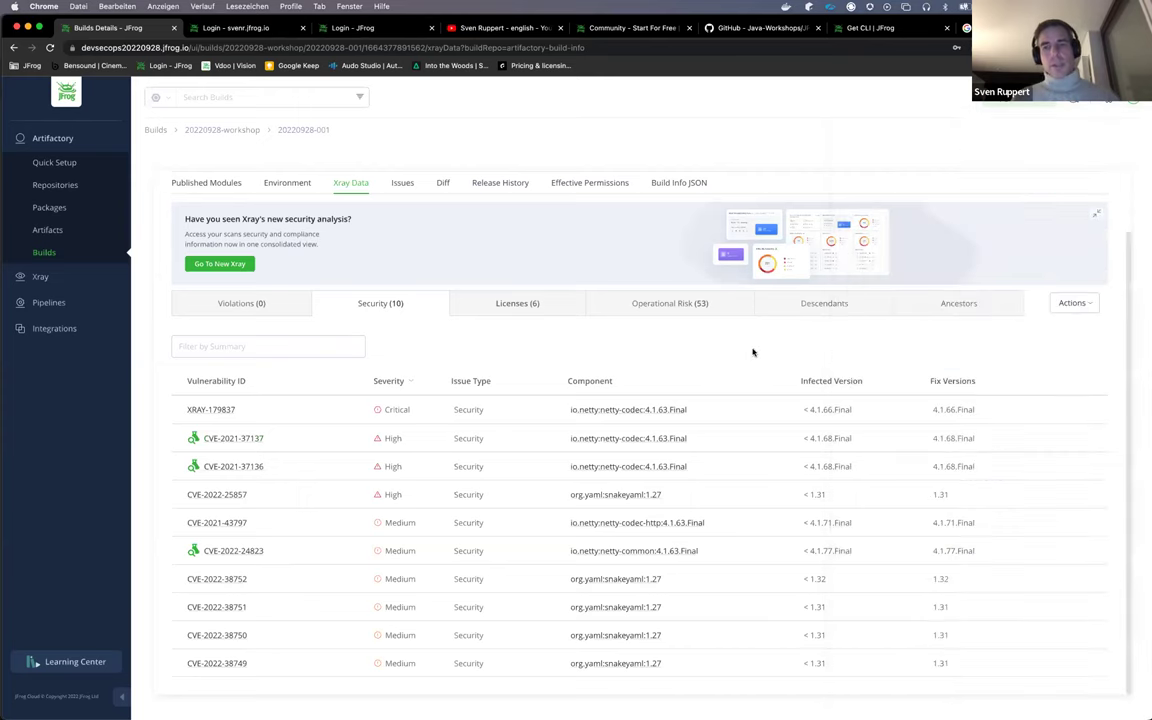
- Show the build's operational risk data and compare the version in use with the latest version of io.opentracing:opentracing-noop
{"action": "left_click", "coordinate": [671, 306]}
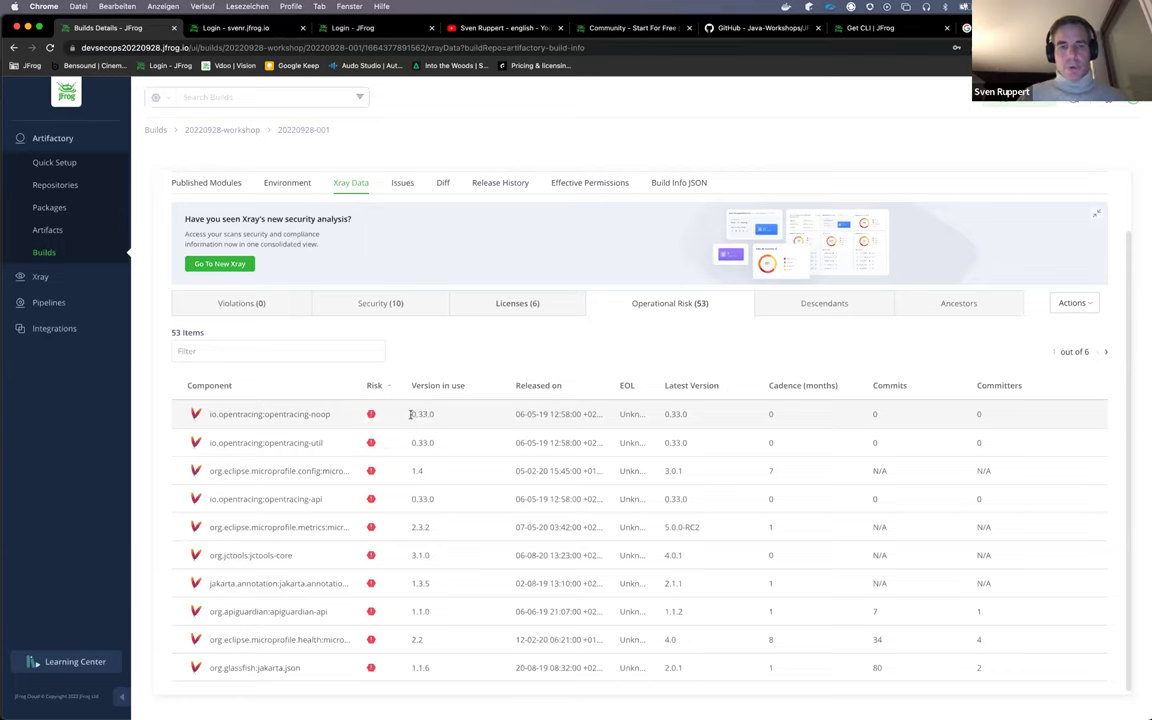
{"action": "left_click_drag", "start_coordinate": [410, 414], "coordinate": [452, 414]}
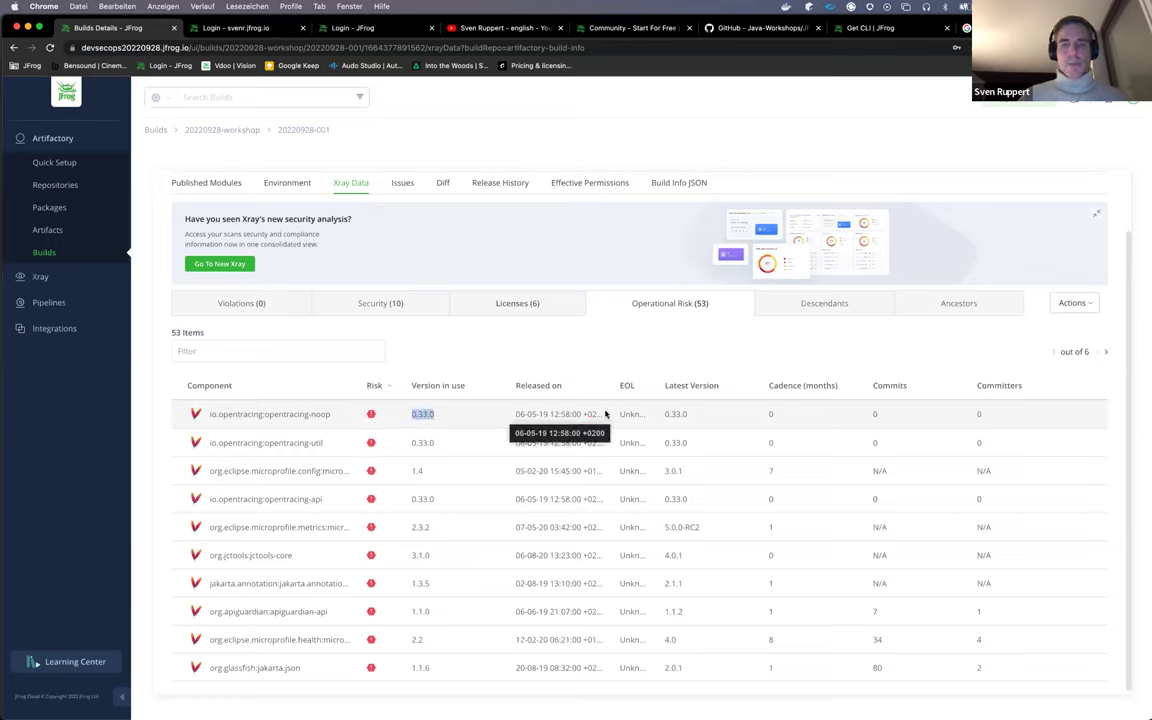
{"action": "left_click_drag", "start_coordinate": [663, 414], "coordinate": [692, 414]}
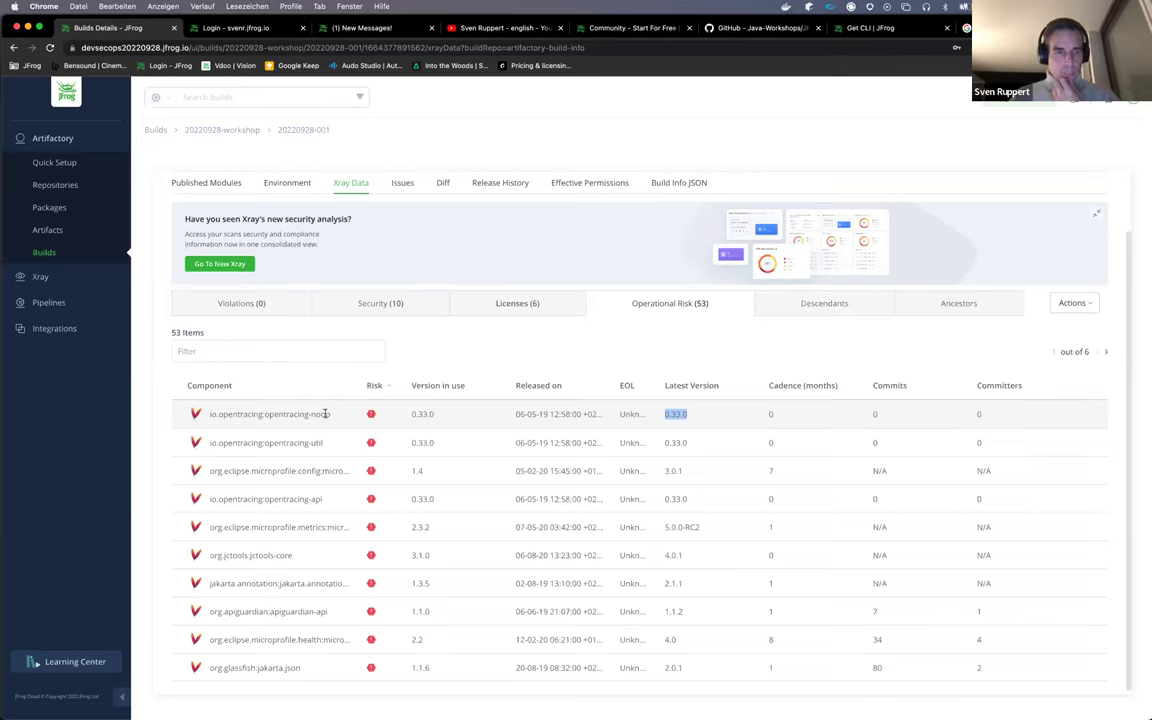
{"action": "left_click", "coordinate": [58, 282]}
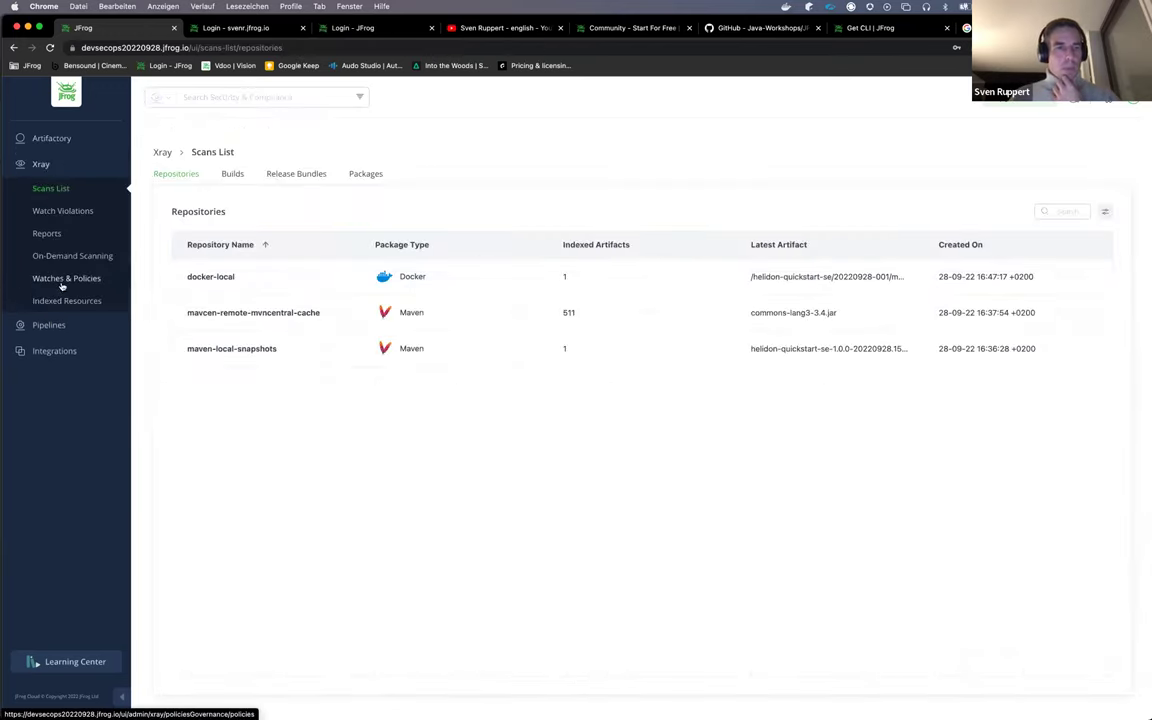
{"action": "left_click", "coordinate": [58, 141]}
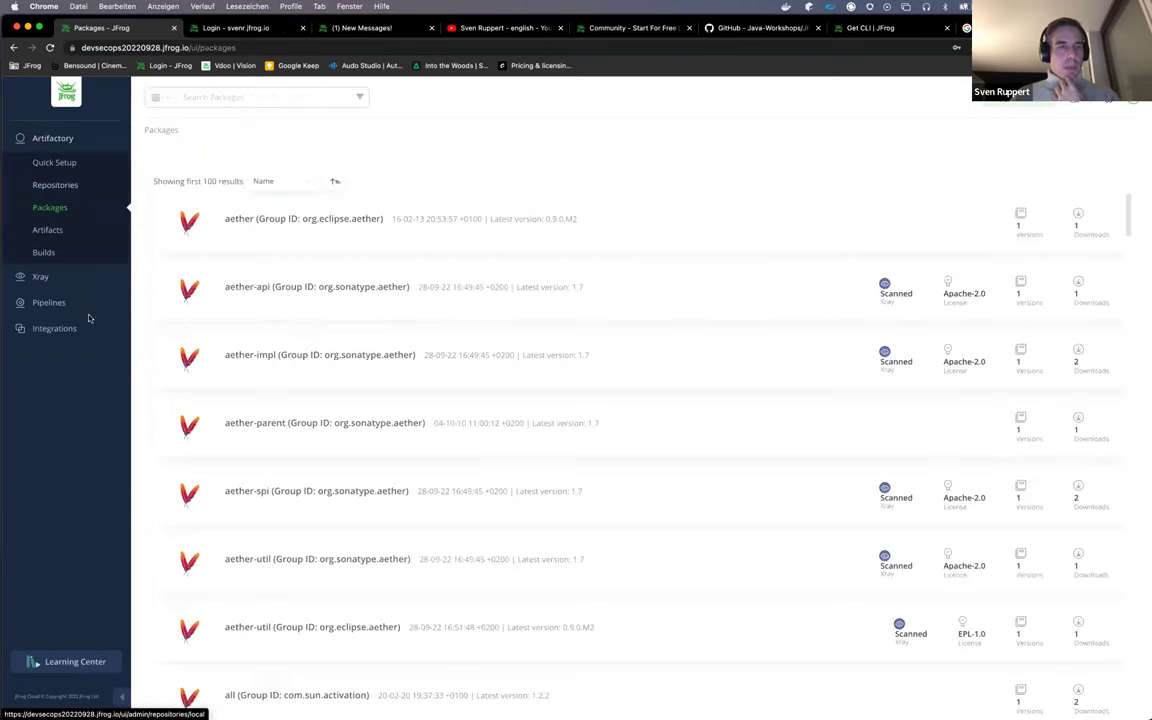
{"action": "left_click", "coordinate": [44, 253]}
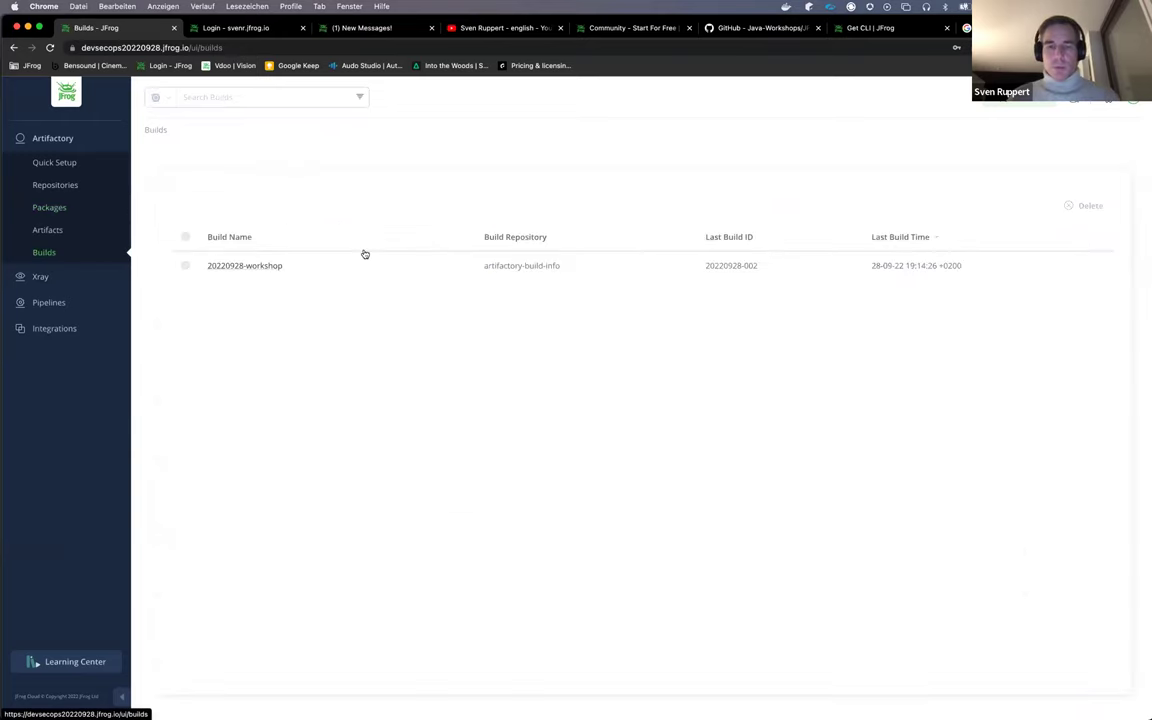
{"action": "left_click", "coordinate": [274, 266]}
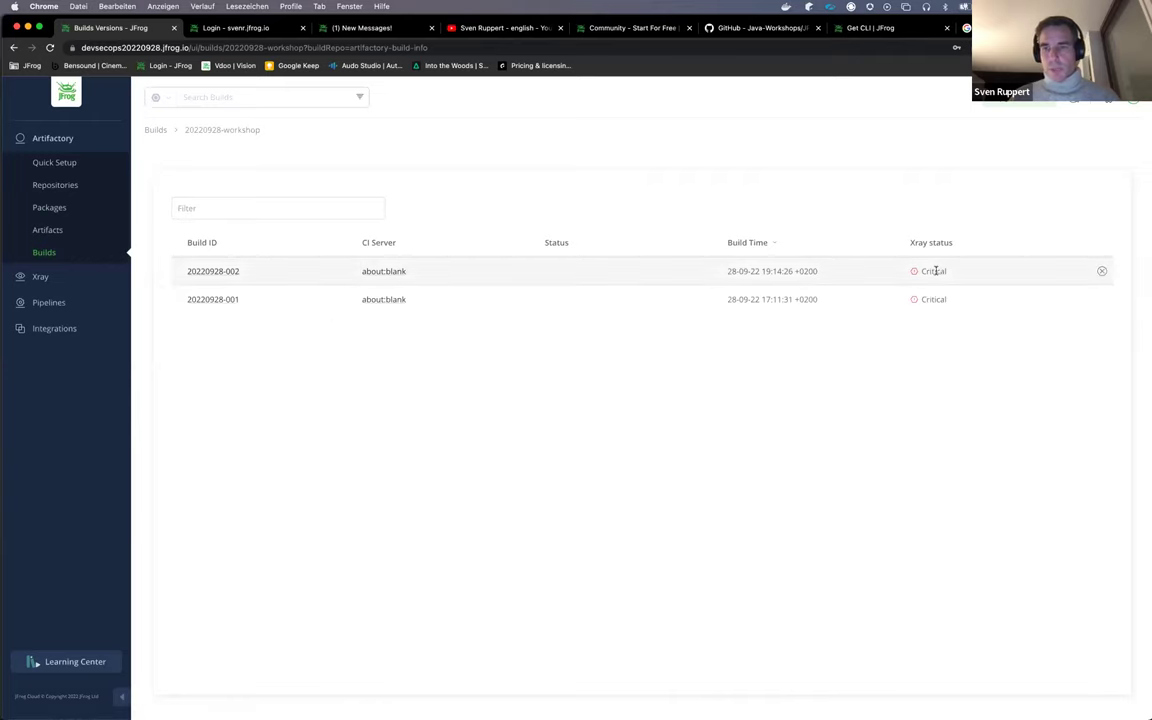
{"action": "left_click", "coordinate": [216, 300]}
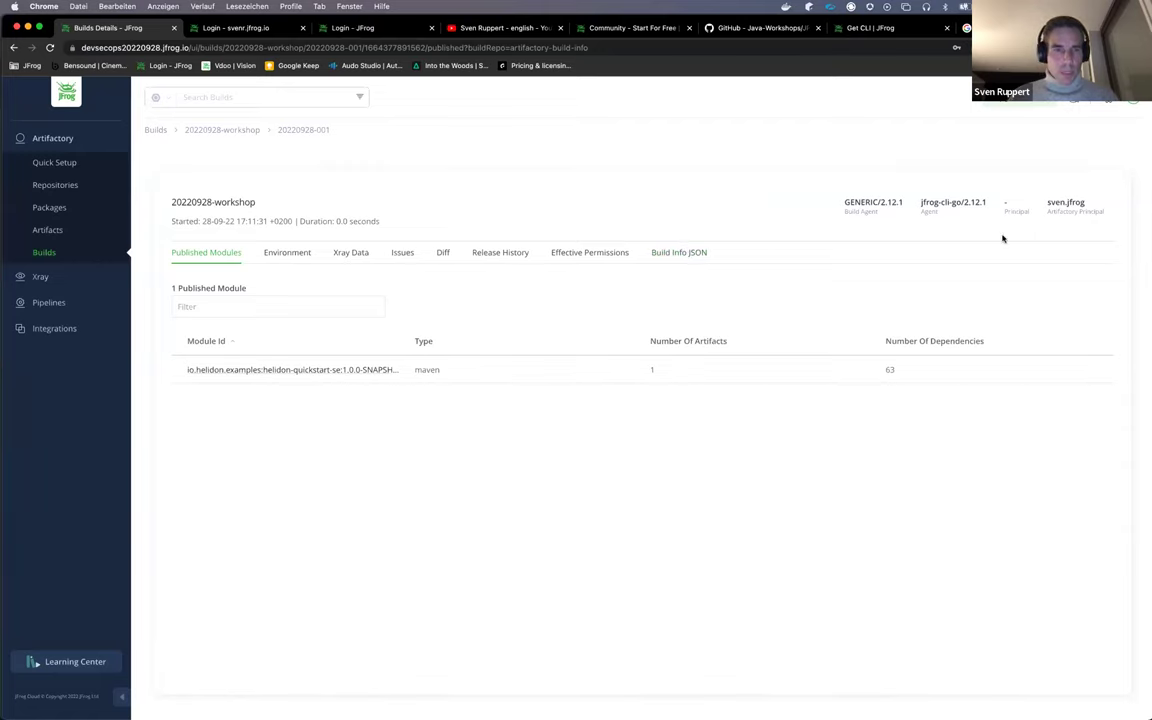
{"action": "mouse_move", "coordinate": [1108, 108]}
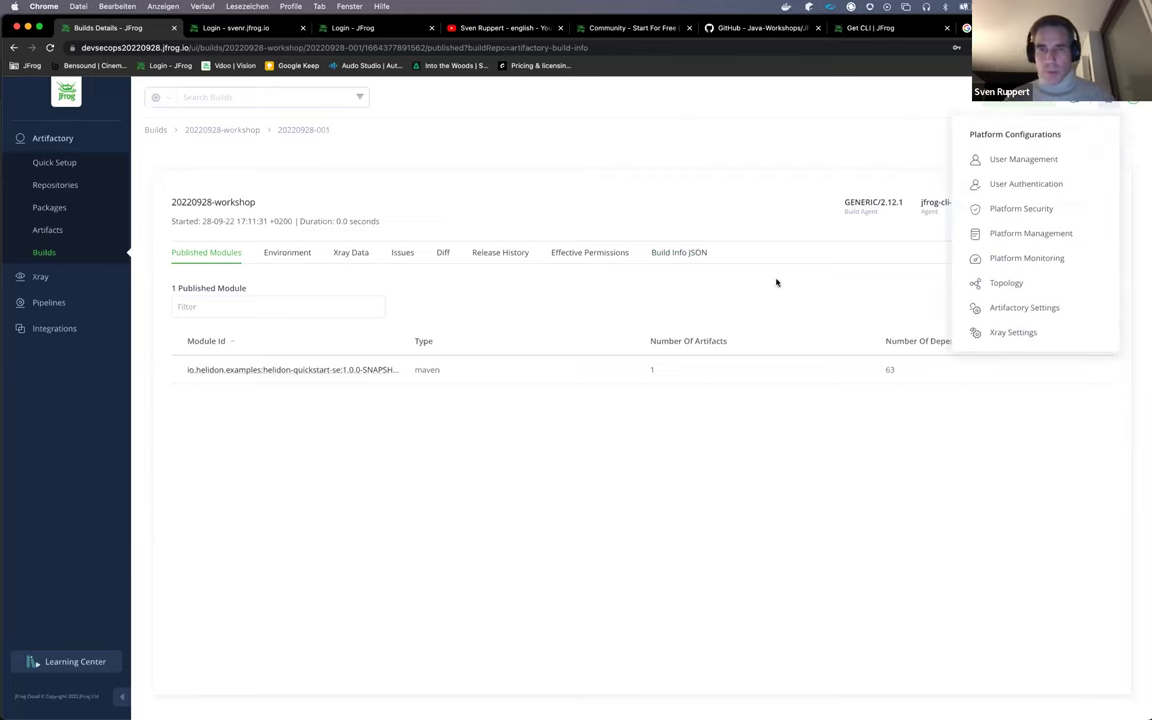
{"action": "left_click", "coordinate": [690, 253]}
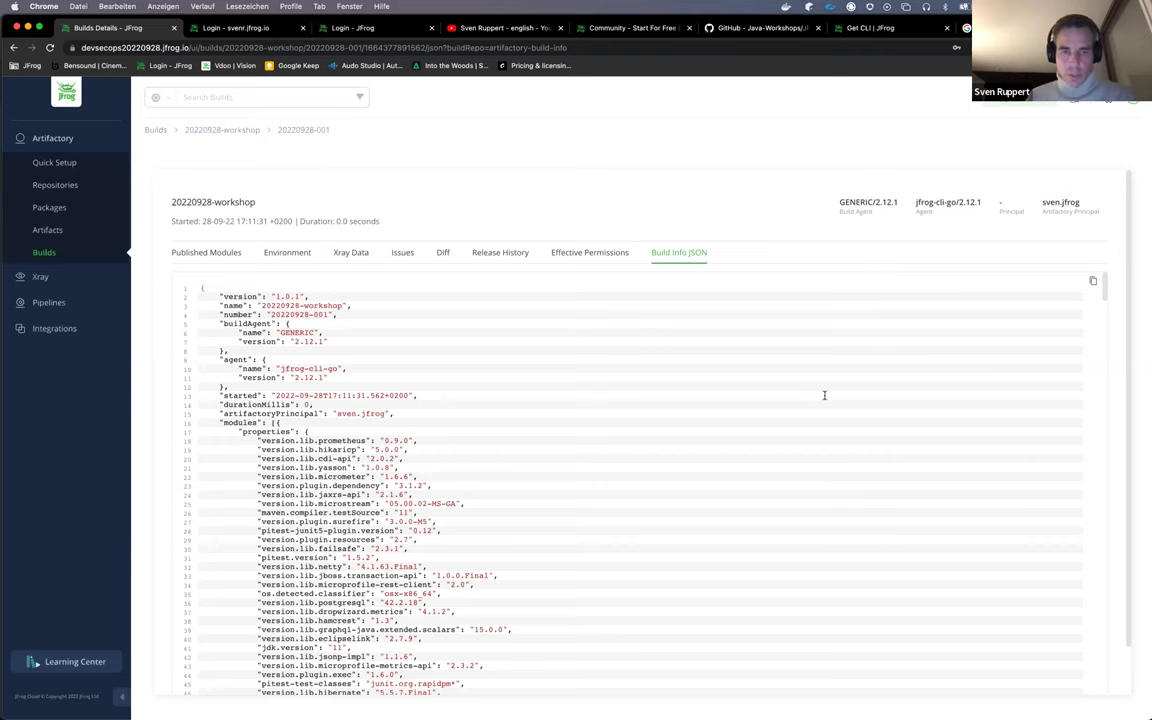
{"action": "scroll", "coordinate": [771, 435], "scroll_direction": "down", "scroll_amount": 10}
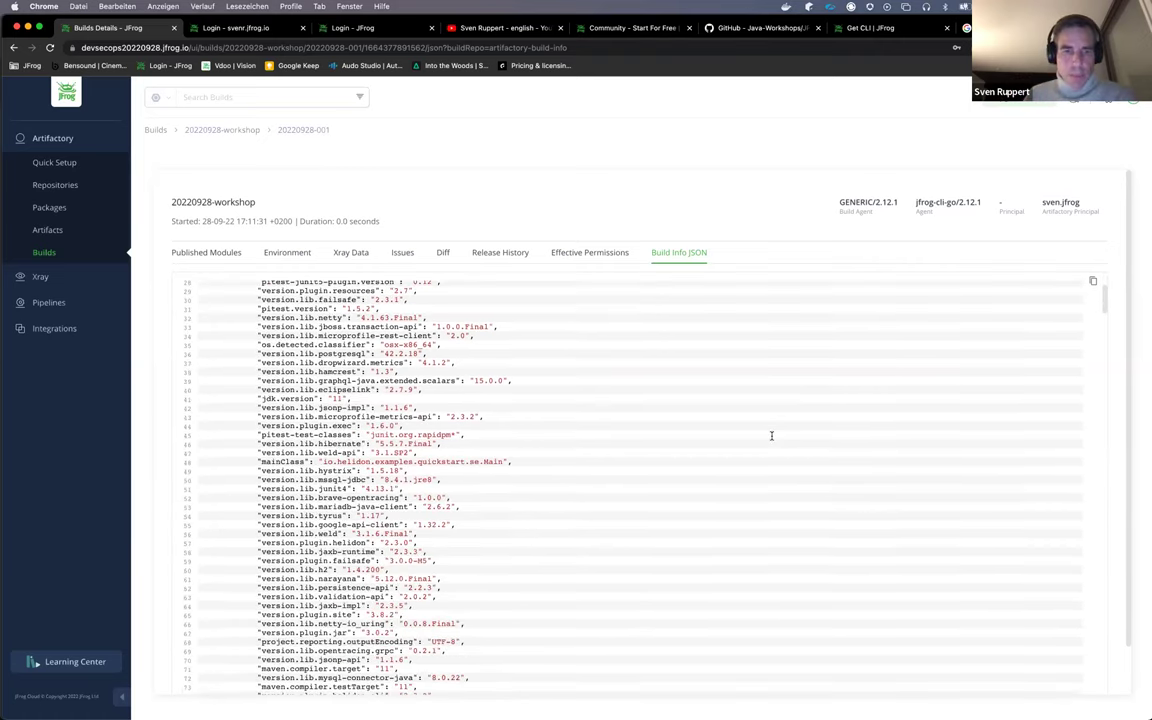
{"action": "scroll", "coordinate": [771, 435], "scroll_direction": "down", "scroll_amount": 12}
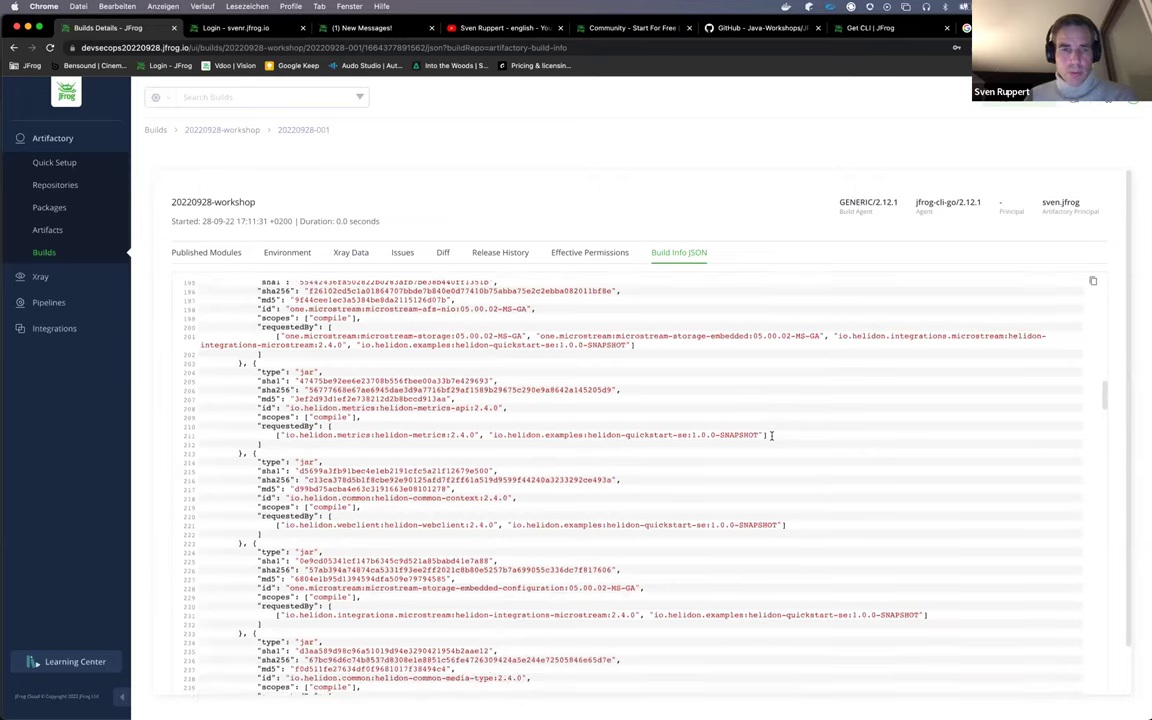
{"action": "scroll", "coordinate": [771, 435], "scroll_direction": "down", "scroll_amount": 2}
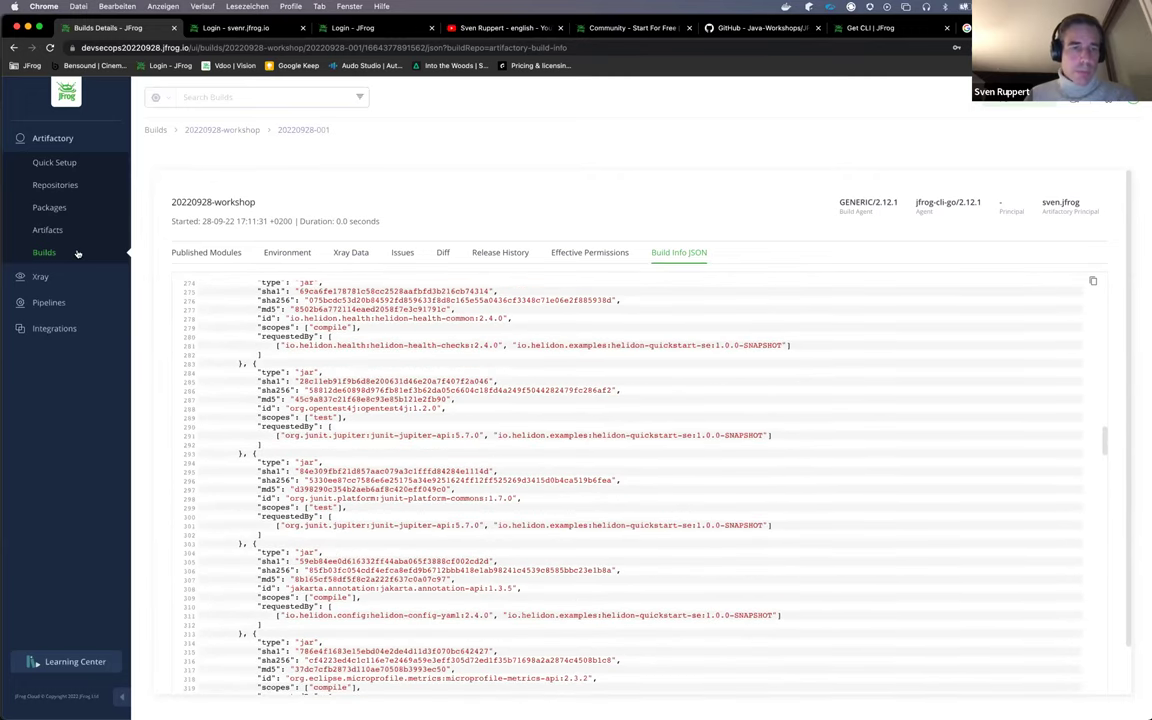
- Open the Xray violations of the watch-all-repos watch, view the first critical violation's details, and close them
{"action": "left_click", "coordinate": [47, 279]}
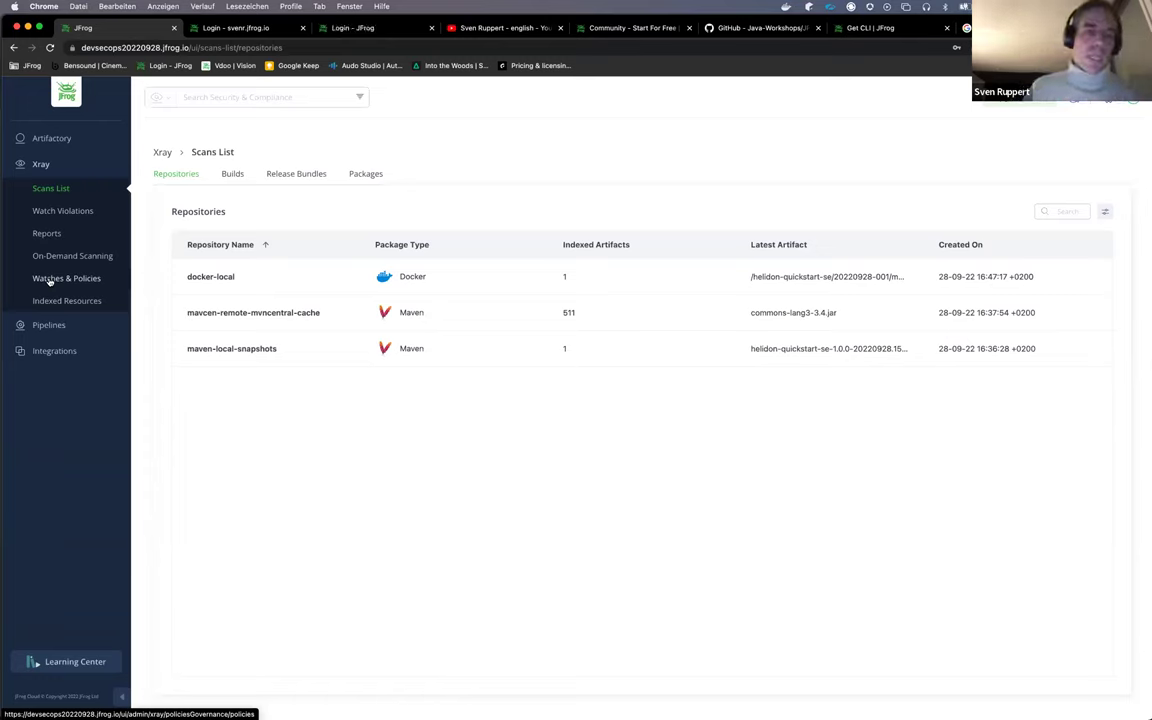
{"action": "left_click", "coordinate": [72, 219]}
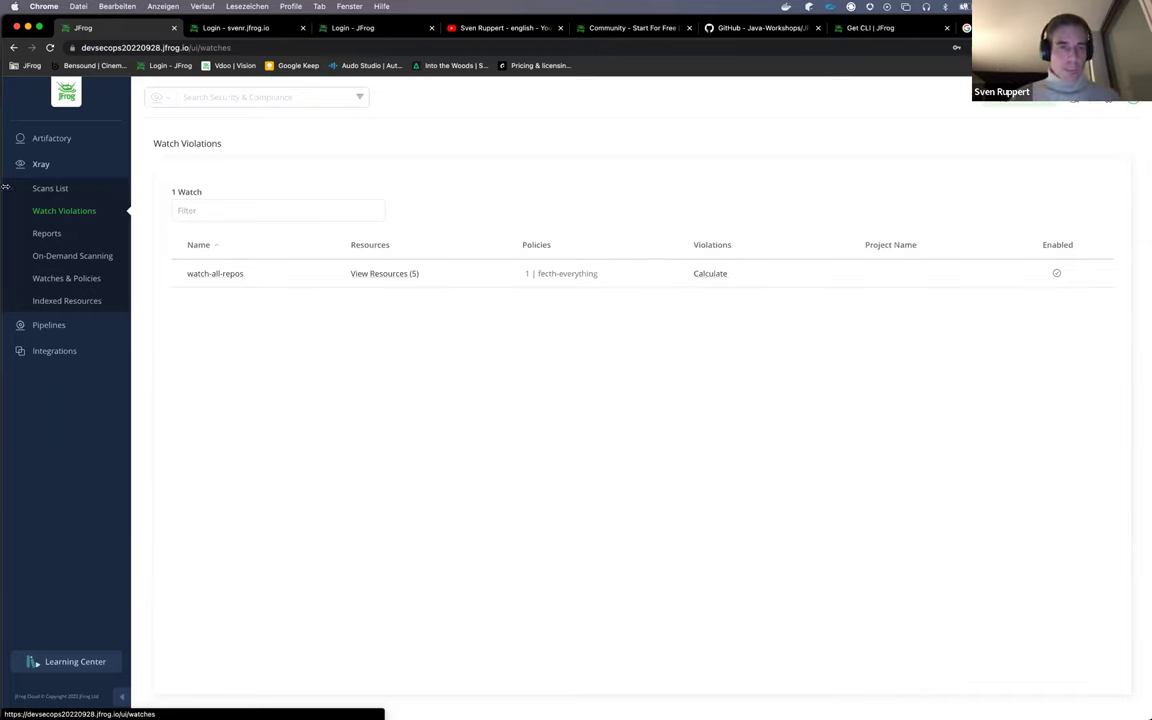
{"action": "left_click", "coordinate": [201, 277]}
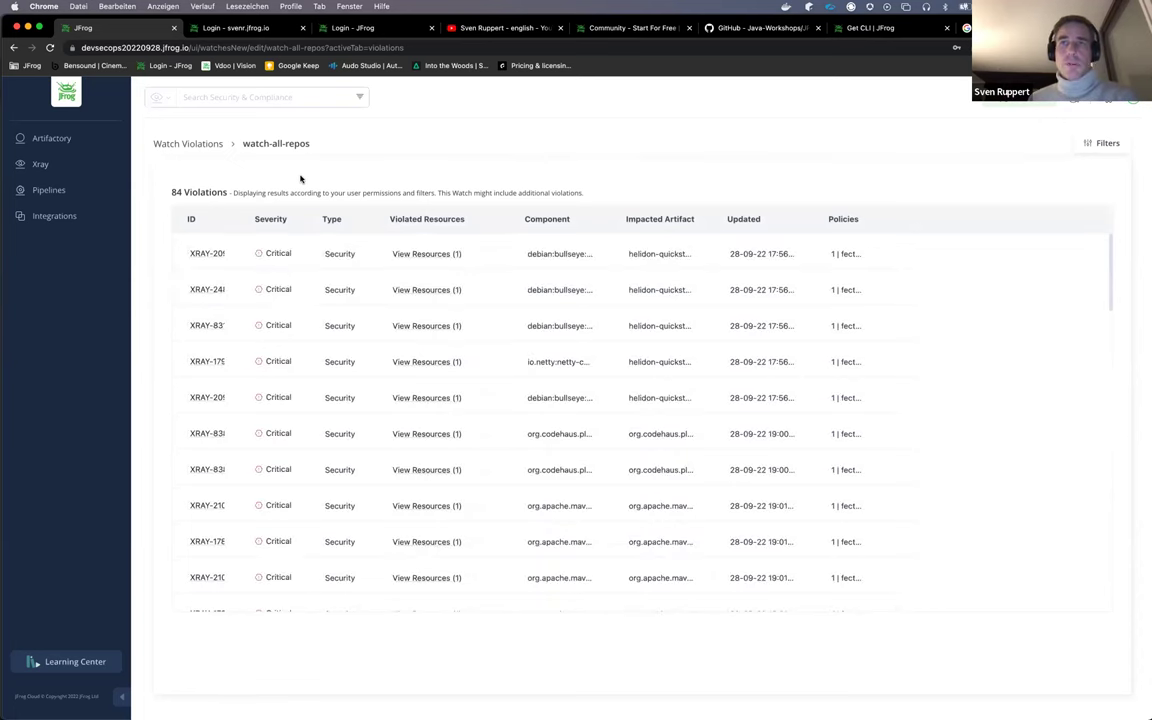
{"action": "left_click", "coordinate": [207, 254]}
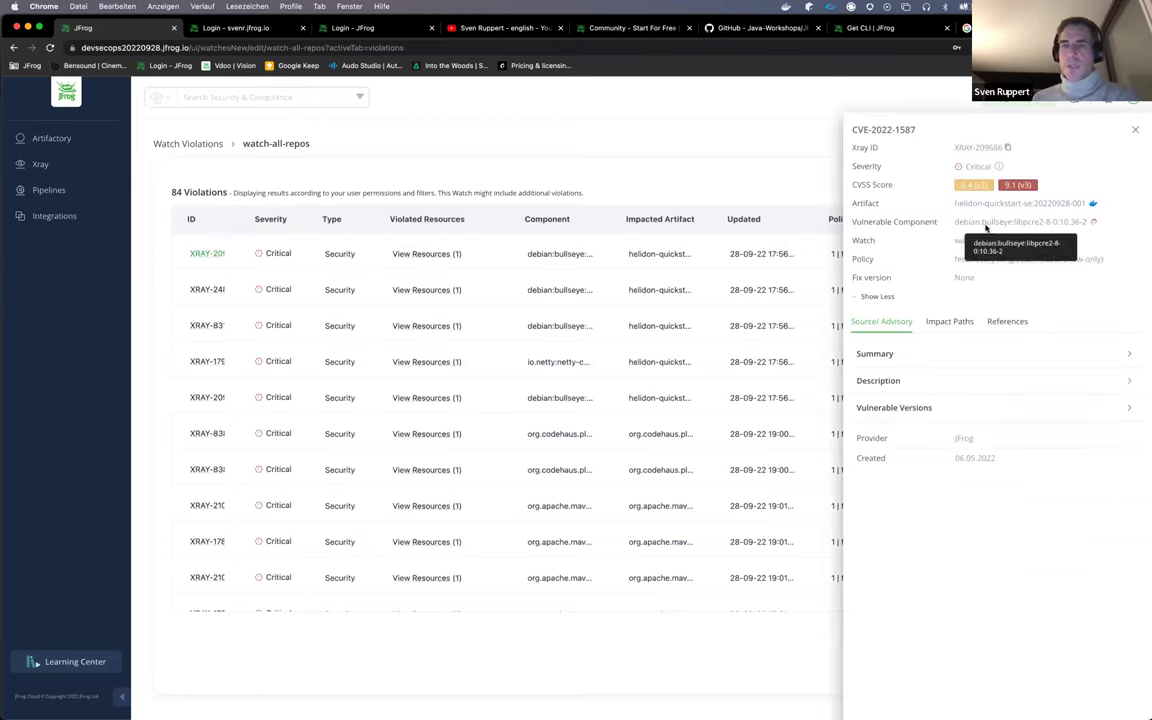
{"action": "left_click", "coordinate": [1135, 131]}
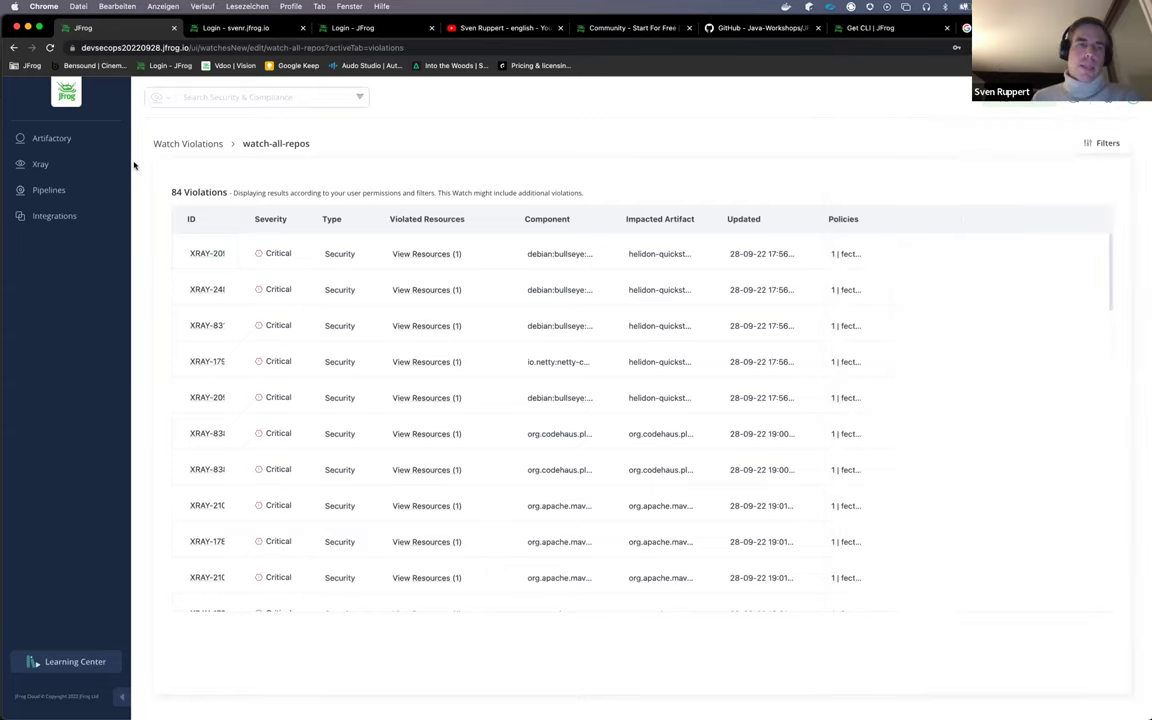
- Open the Xray watches and policies management page
{"action": "mouse_move", "coordinate": [54, 149]}
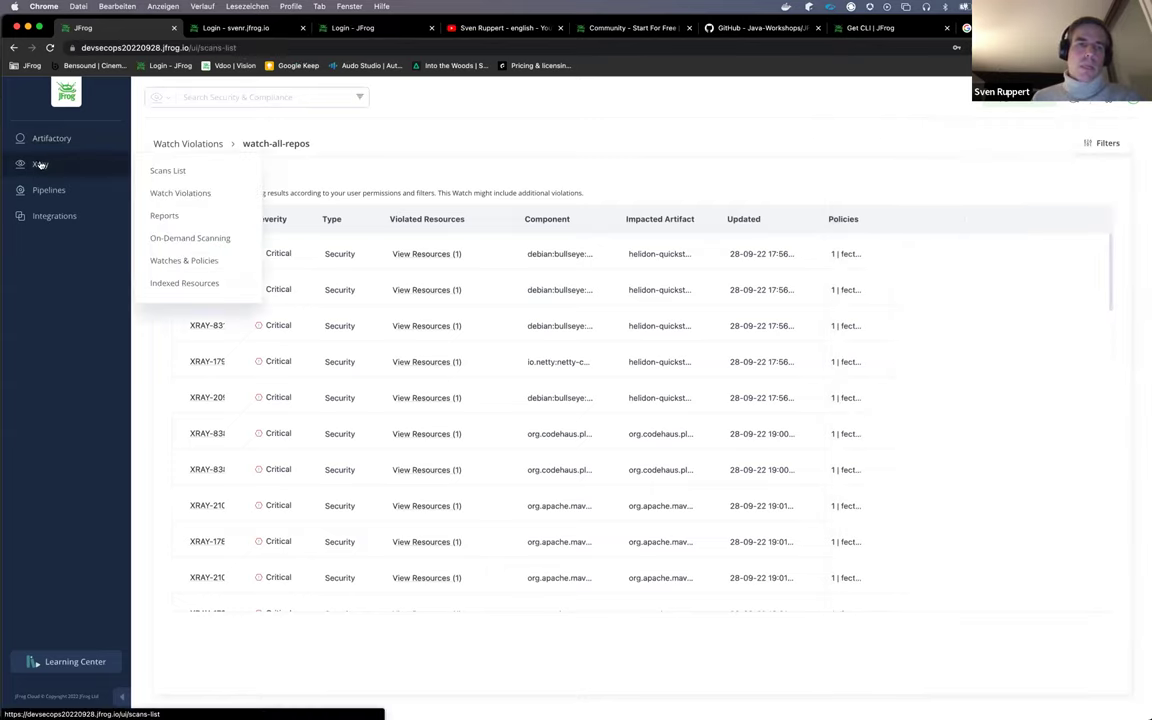
{"action": "left_click", "coordinate": [40, 164]}
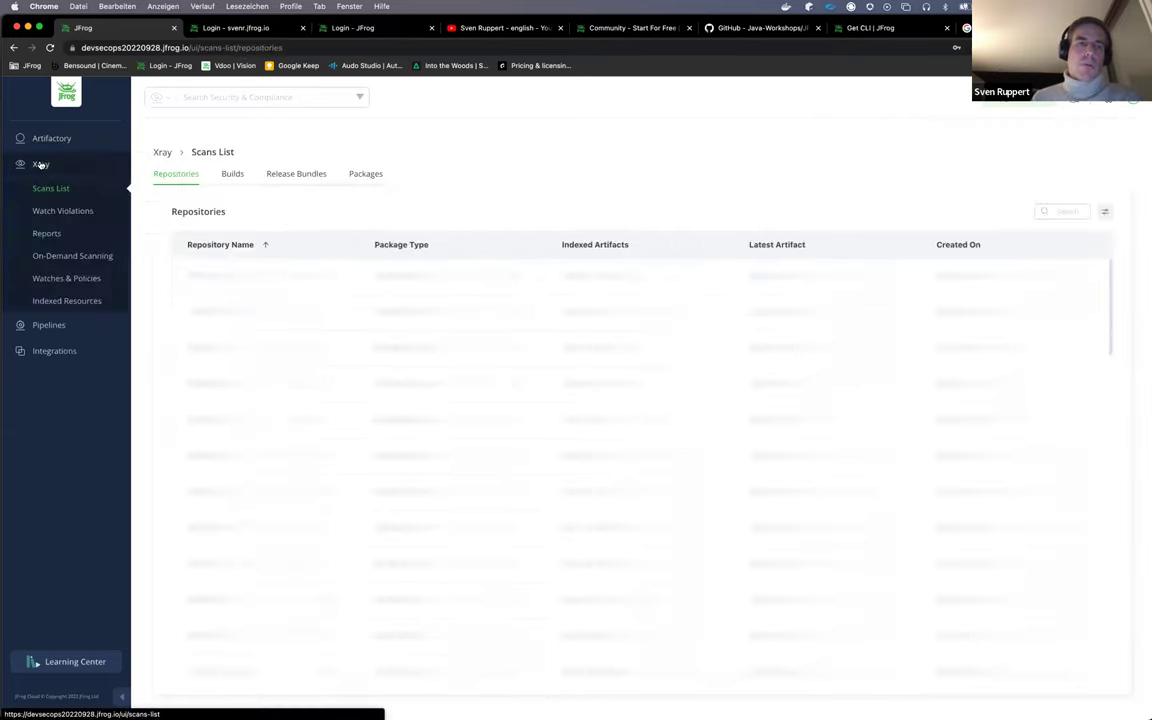
{"action": "left_click", "coordinate": [70, 279]}
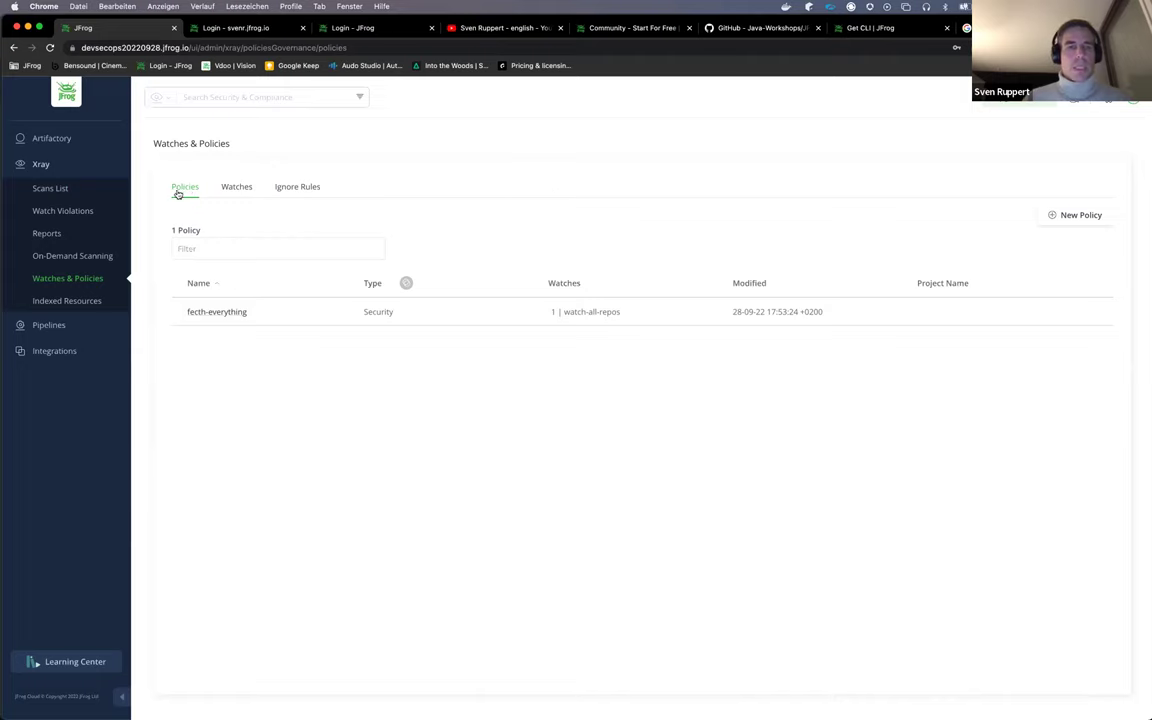
- Start a new Xray policy named demo with the policy type Security
{"action": "left_click", "coordinate": [1089, 222]}
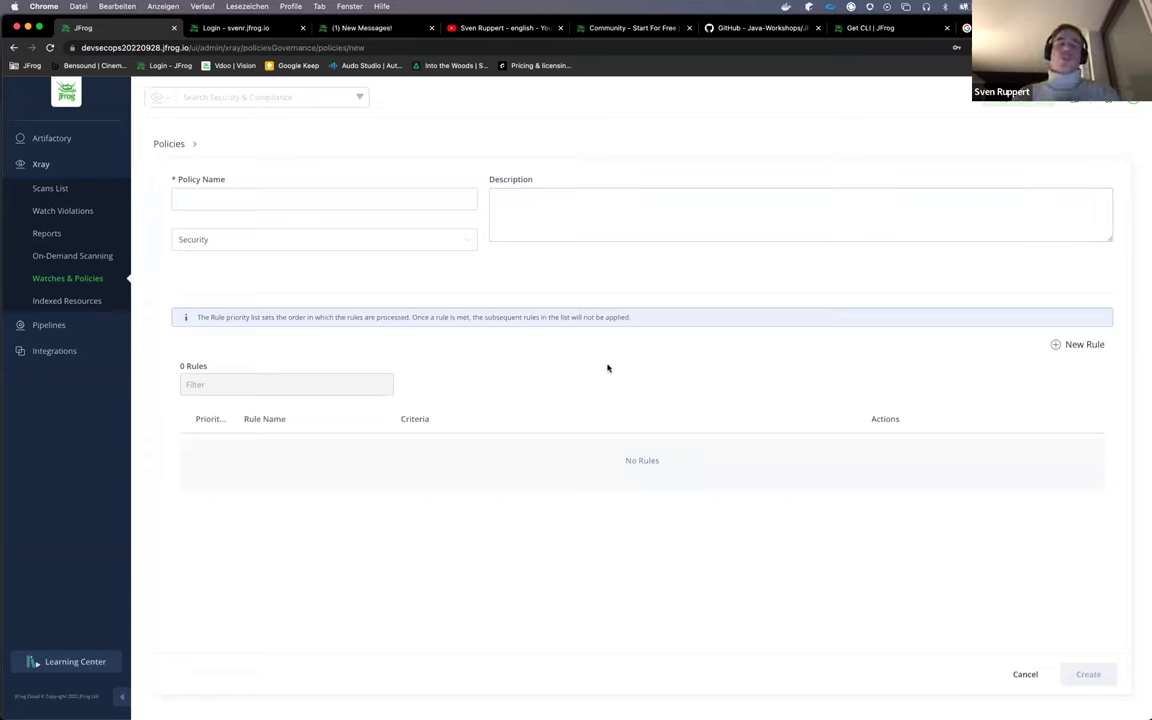
{"action": "left_click", "coordinate": [383, 200]}
{"action": "type", "text": "demo"}
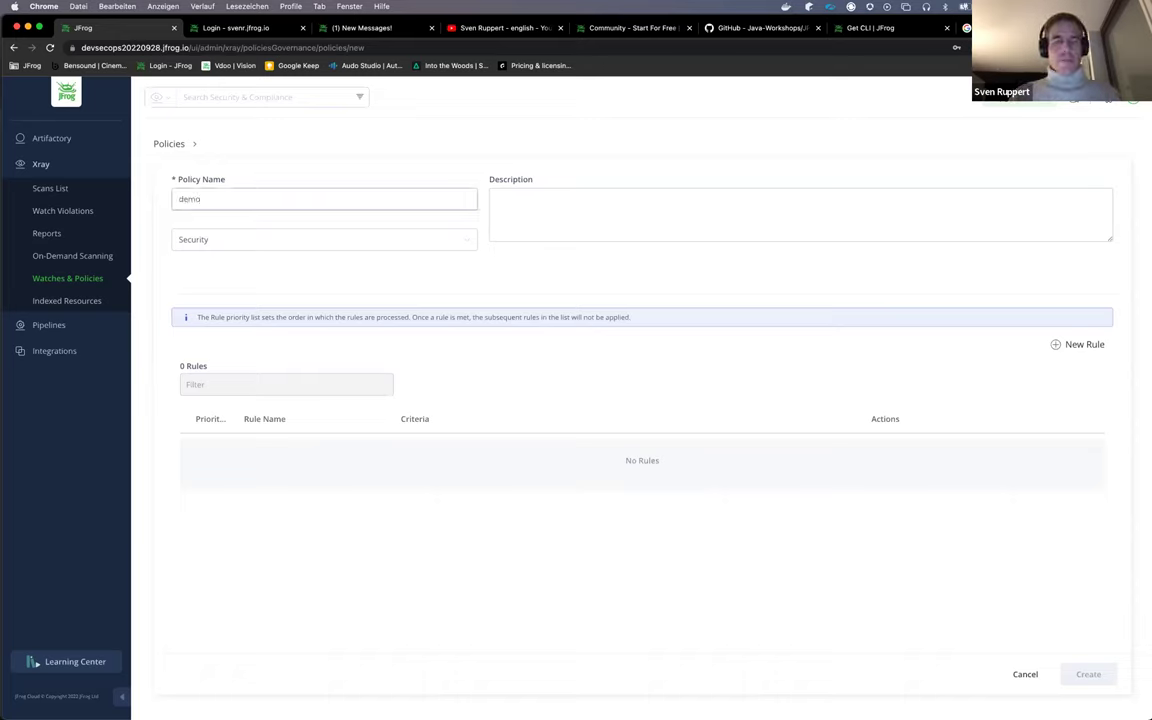
{"action": "left_click", "coordinate": [447, 237]}
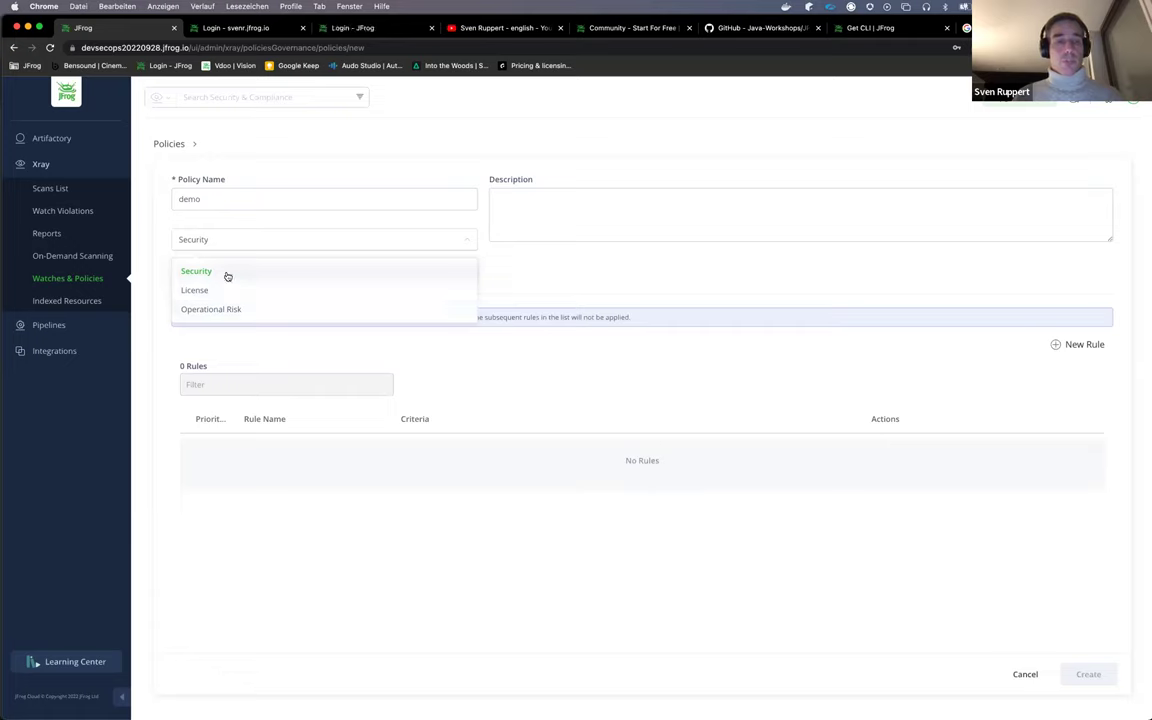
{"action": "left_click", "coordinate": [227, 276]}
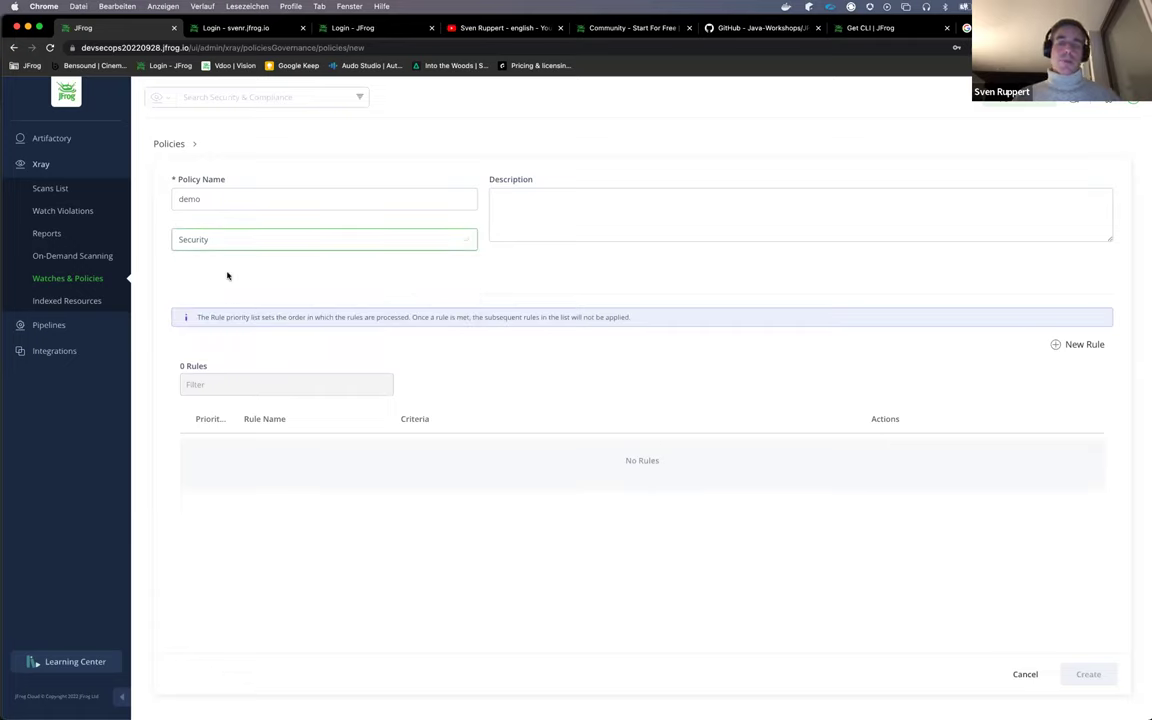
- Add a rule named jyhgdkavjgdfakjf to the demo policy and view its minimal severity choices
{"action": "left_click", "coordinate": [1090, 345]}
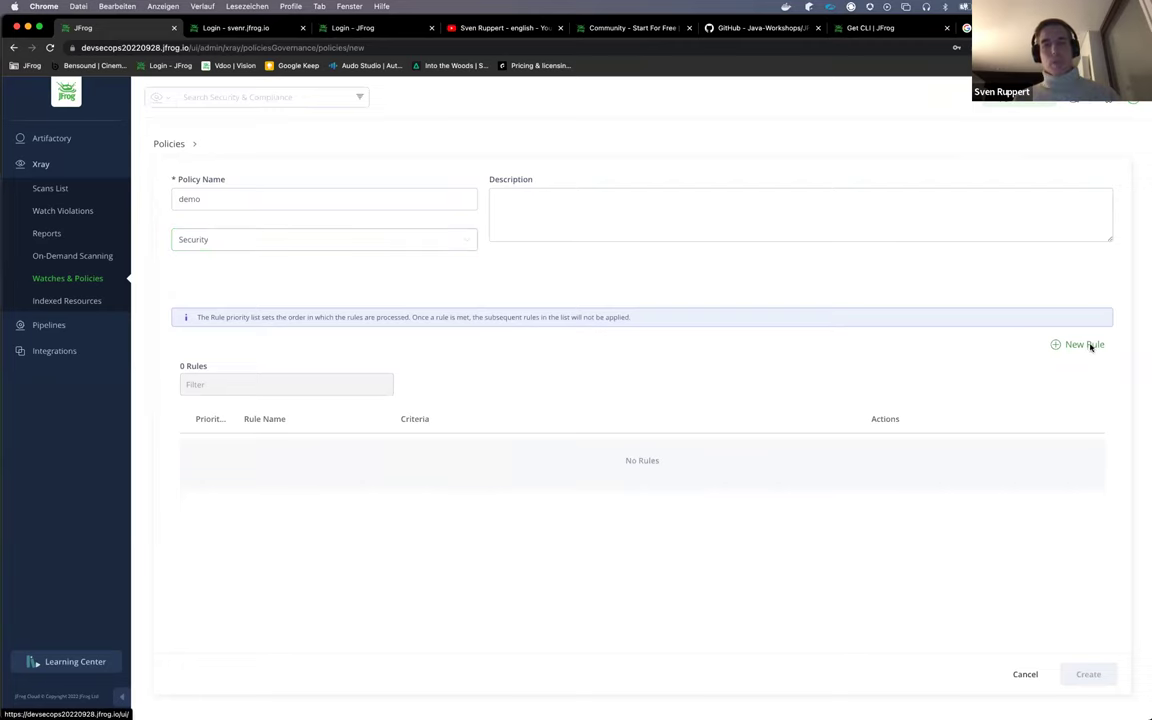
{"action": "left_click", "coordinate": [520, 307]}
{"action": "type", "text": "jyhgdkavjgdfakjf"}
{"action": "key", "text": "super+a"}
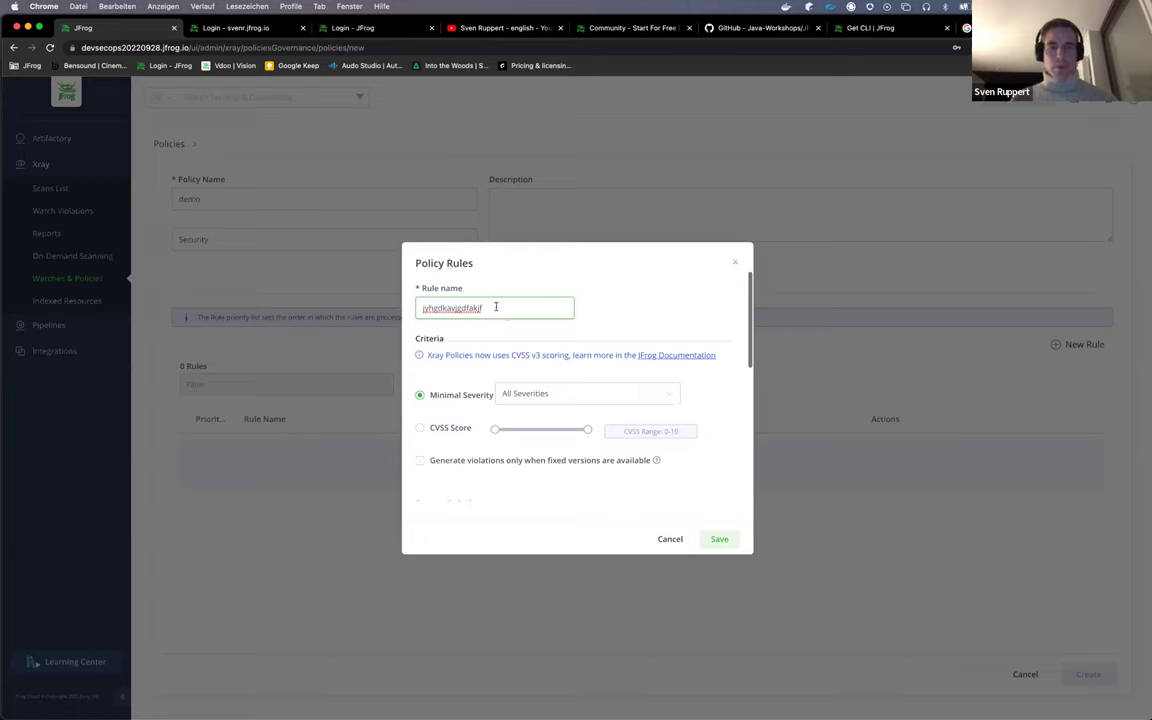
{"action": "scroll", "coordinate": [495, 307], "scroll_direction": "down", "scroll_amount": 2}
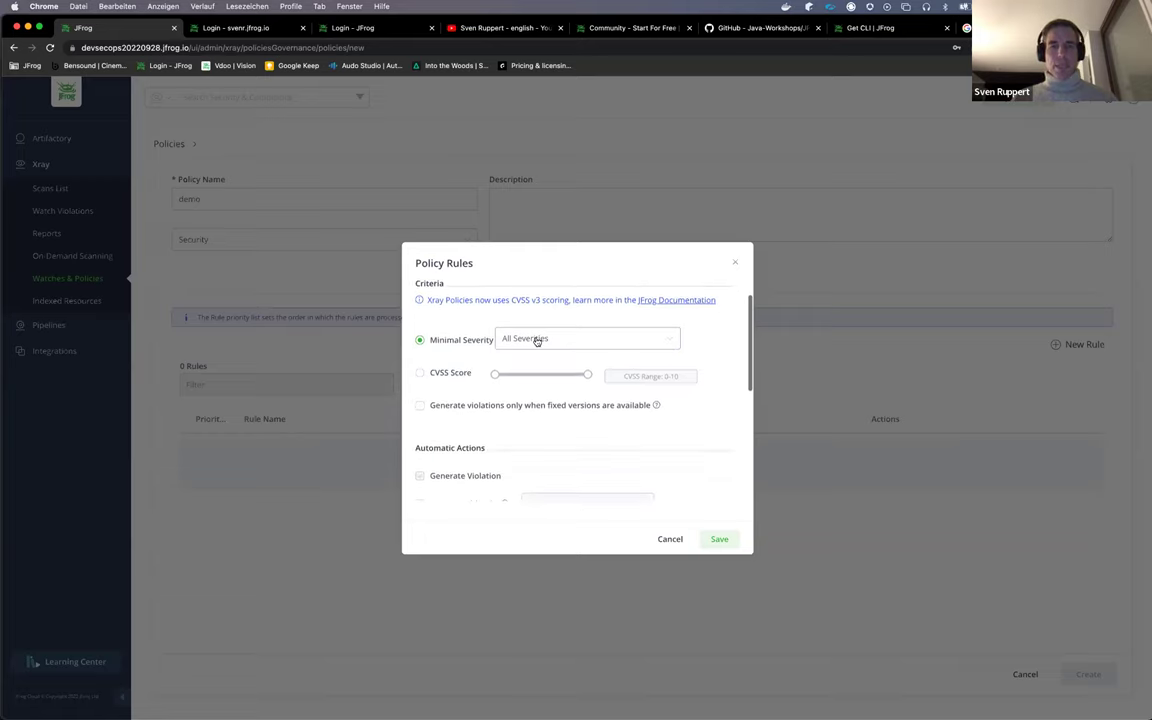
{"action": "left_click", "coordinate": [537, 339]}
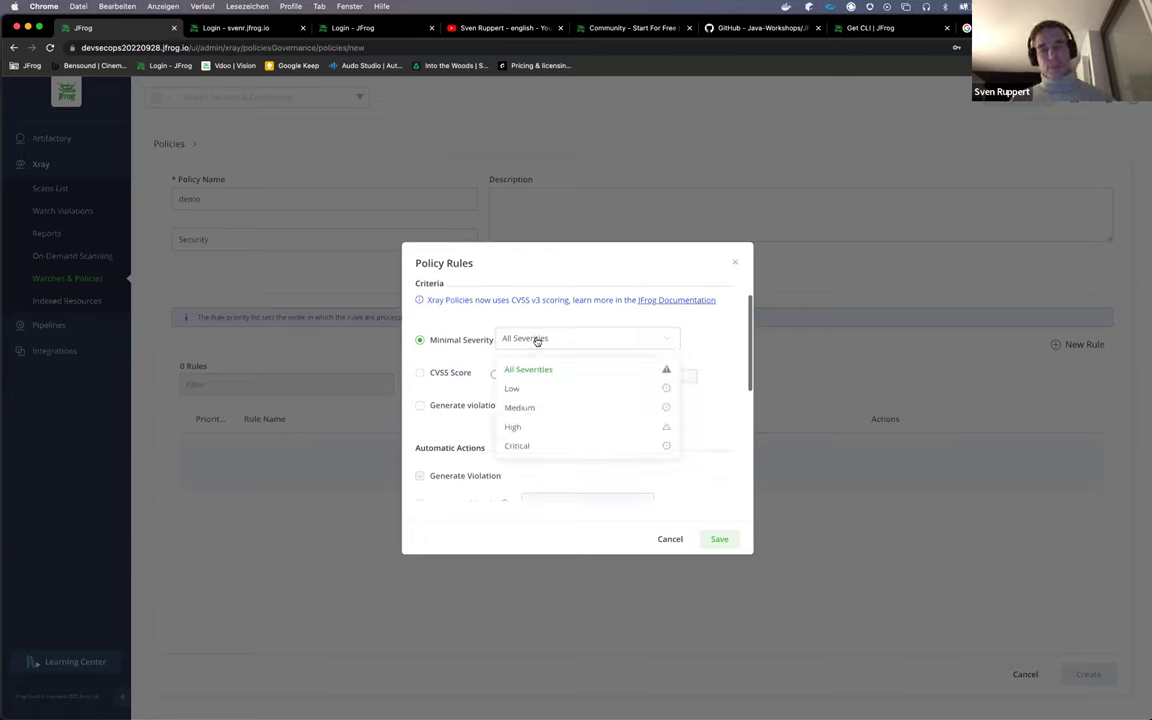
{"action": "left_click", "coordinate": [569, 280]}
- Try the CVSS score criterion with ranges 4.7-8.1 and 0-8.1, and return the rule to minimal severity
{"action": "left_click", "coordinate": [421, 372]}
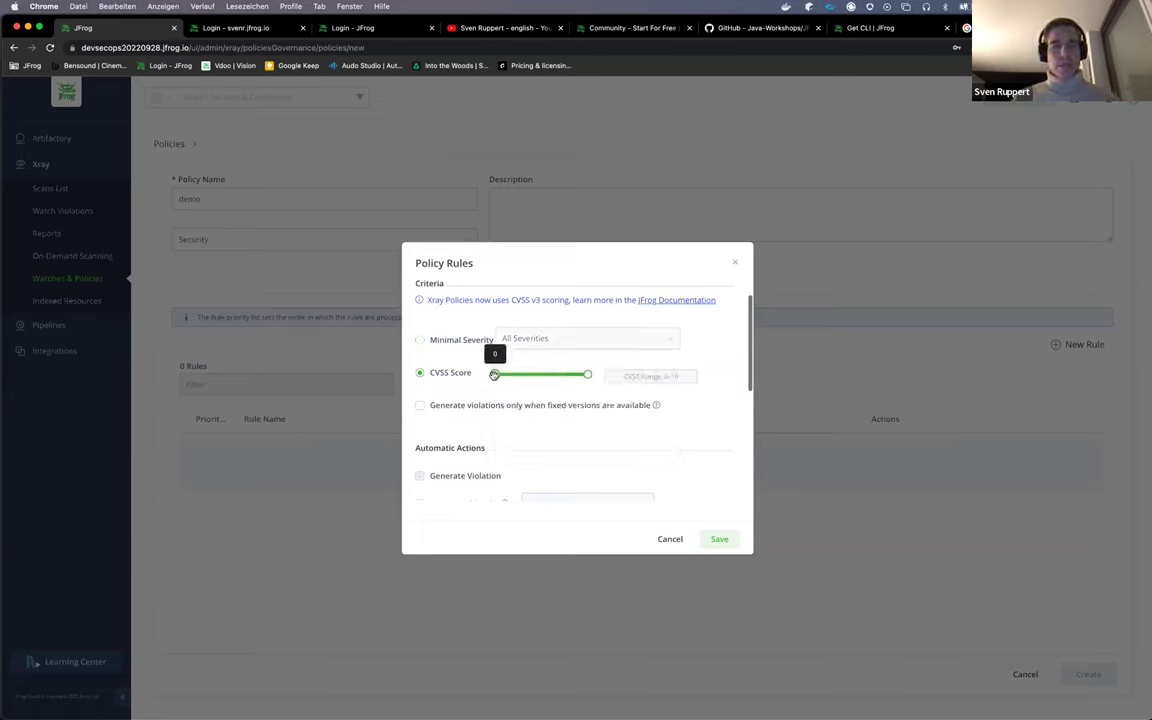
{"action": "left_click_drag", "start_coordinate": [495, 375], "coordinate": [569, 374]}
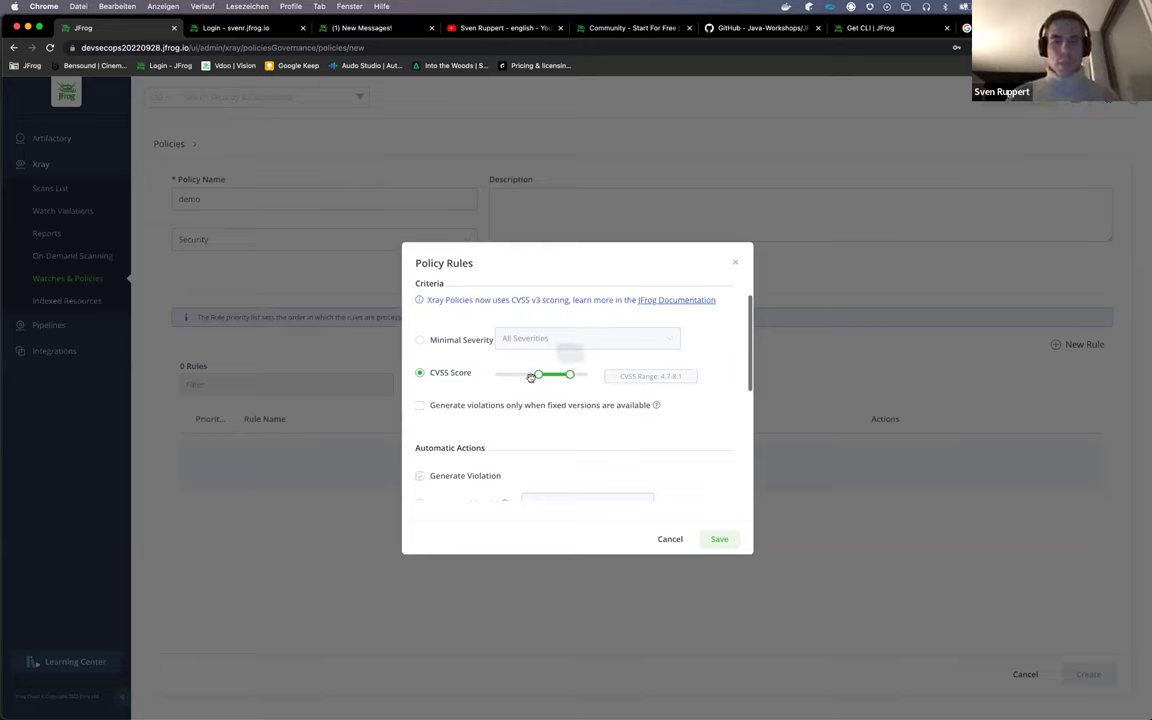
{"action": "left_click_drag", "start_coordinate": [538, 374], "coordinate": [433, 355]}
{"action": "left_click", "coordinate": [420, 340]}
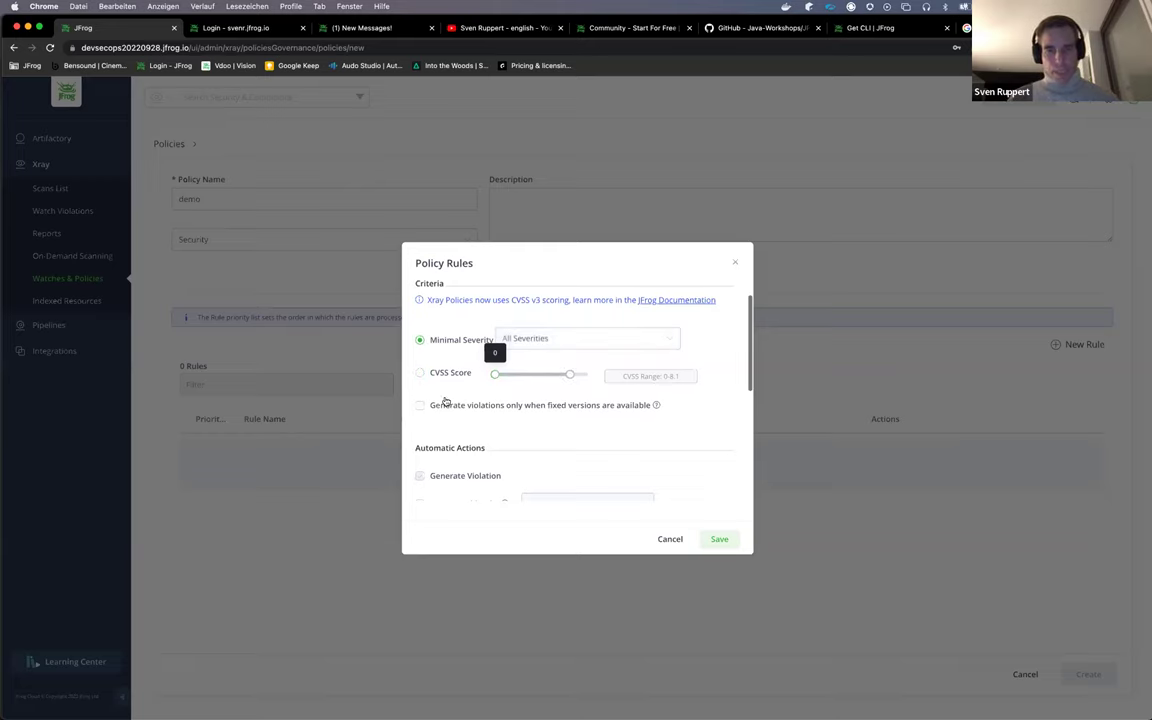
- Examine the rule's fixed-version option and its automatic actions, from violation generation and notifications to blocking downloads and failing builds
{"action": "scroll", "coordinate": [446, 398], "scroll_direction": "down", "scroll_amount": 3}
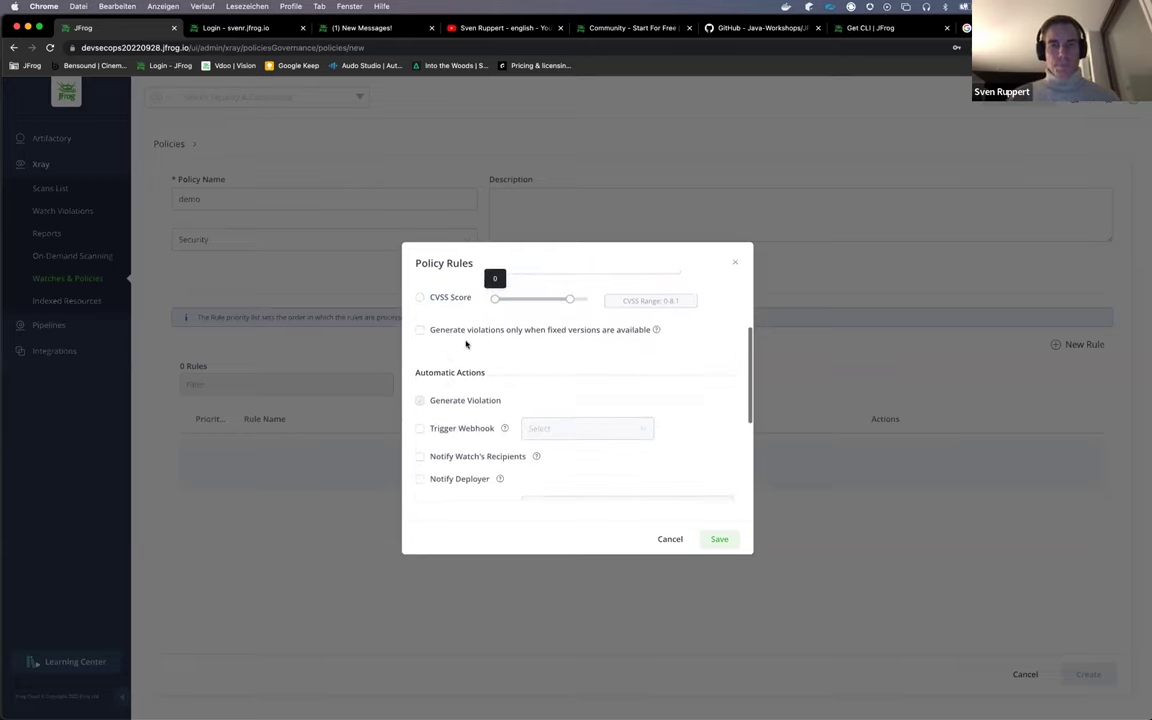
{"action": "mouse_move", "coordinate": [655, 329]}
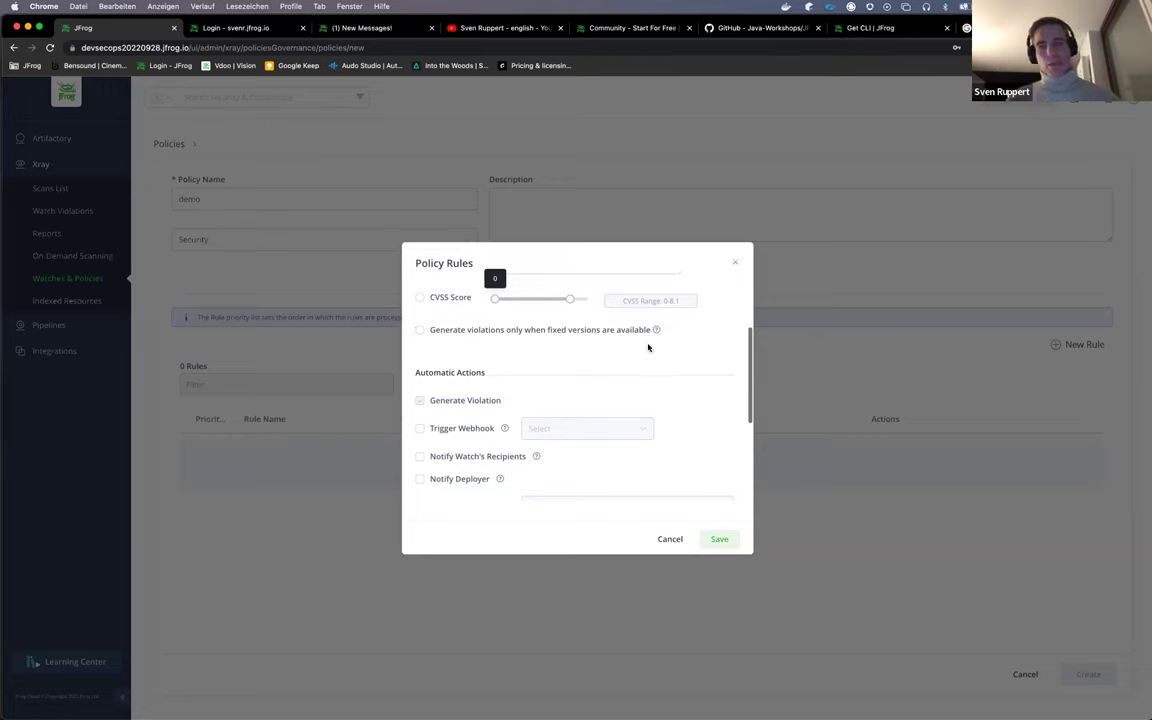
{"action": "scroll", "coordinate": [648, 347], "scroll_direction": "down", "scroll_amount": 3}
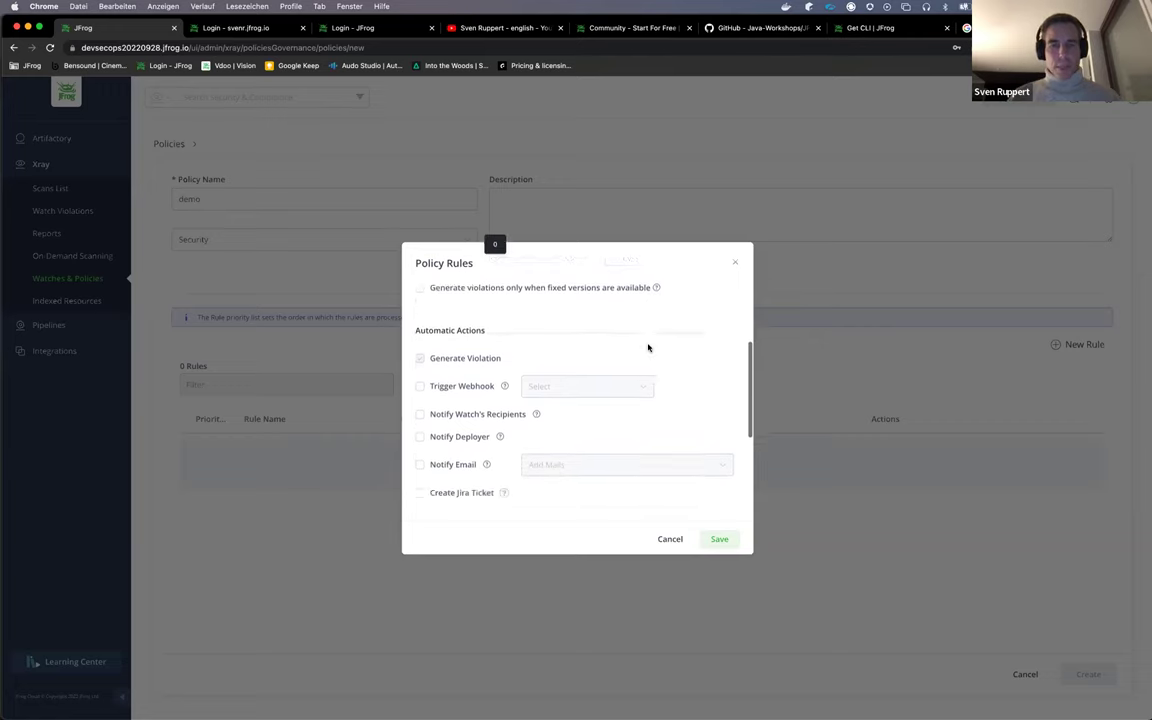
{"action": "scroll", "coordinate": [650, 350], "scroll_direction": "down", "scroll_amount": 1}
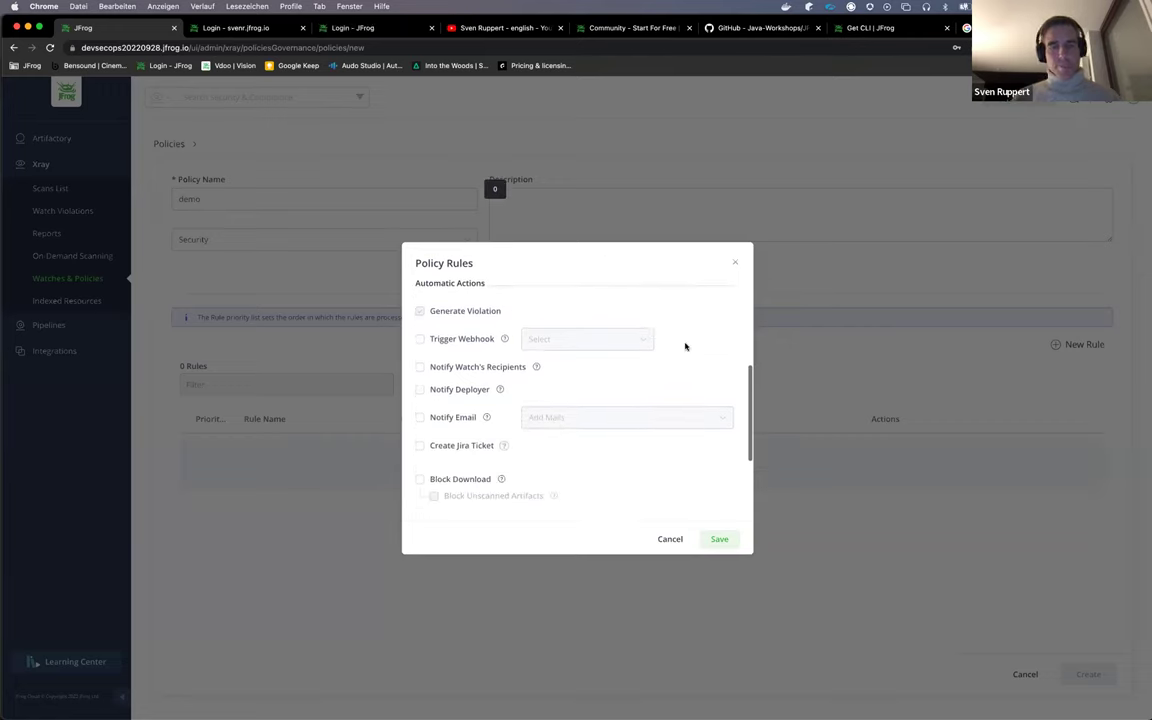
{"action": "scroll", "coordinate": [463, 355], "scroll_direction": "down", "scroll_amount": 2}
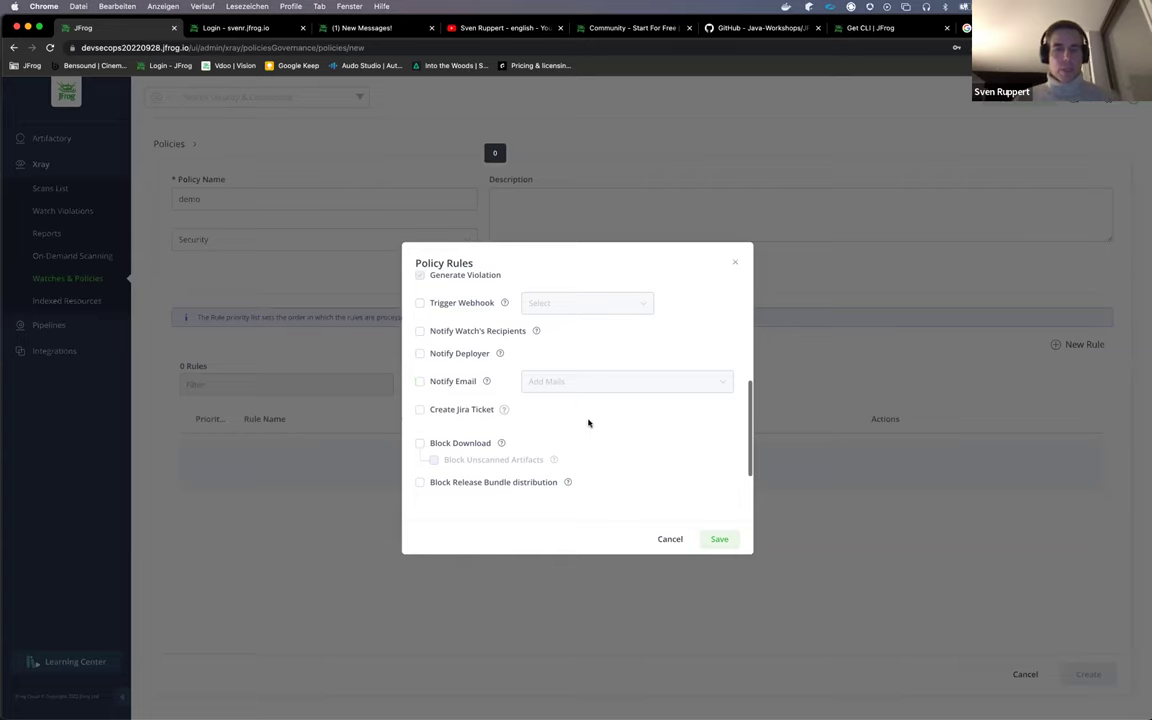
{"action": "scroll", "coordinate": [594, 421], "scroll_direction": "down", "scroll_amount": 1}
{"action": "scroll", "coordinate": [594, 421], "scroll_direction": "down", "scroll_amount": 1}
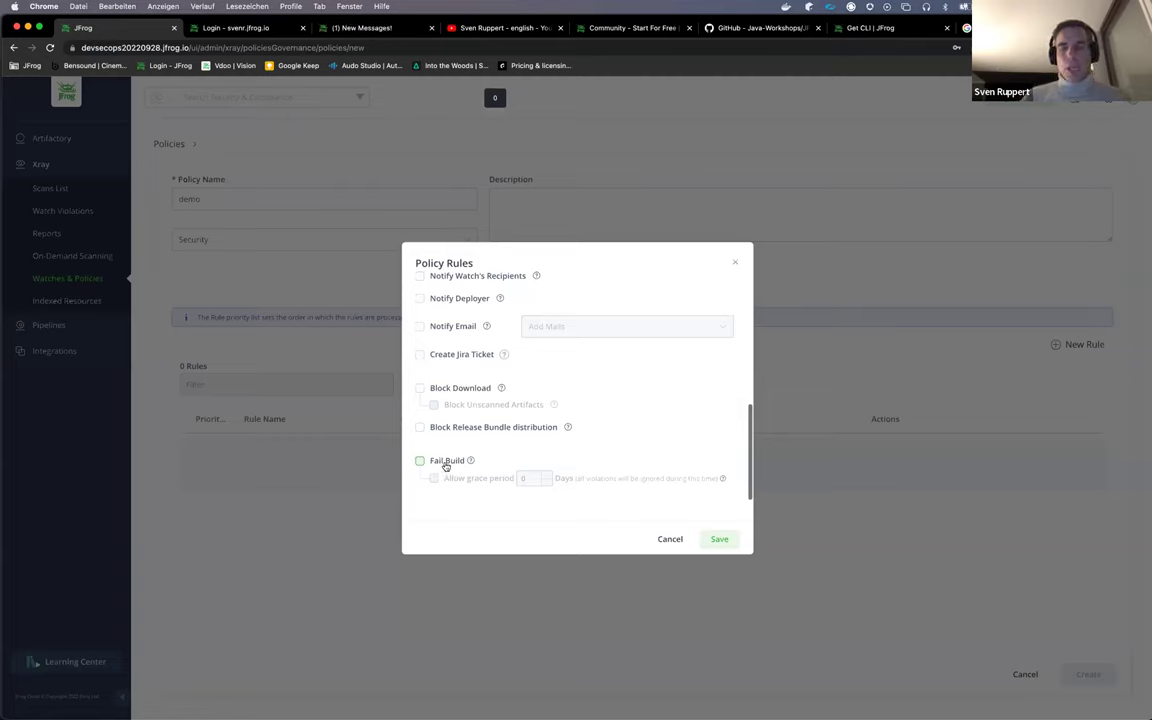
{"action": "scroll", "coordinate": [613, 371], "scroll_direction": "up", "scroll_amount": 5}
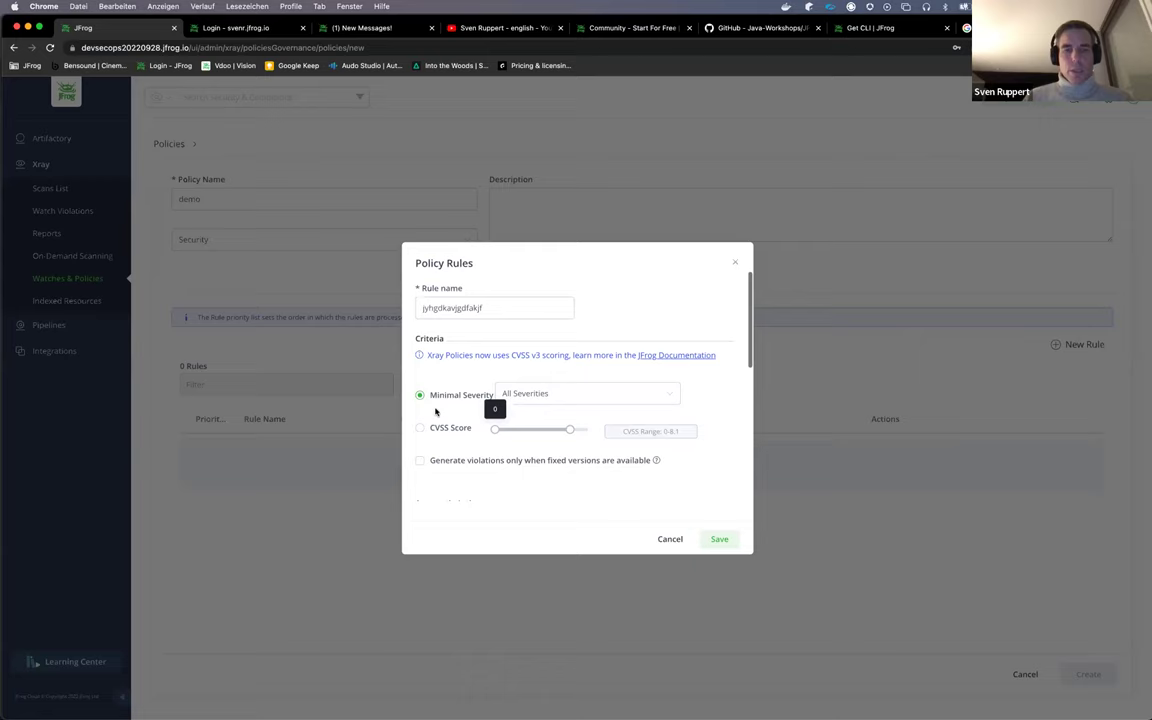
{"action": "scroll", "coordinate": [440, 428], "scroll_direction": "down", "scroll_amount": 2}
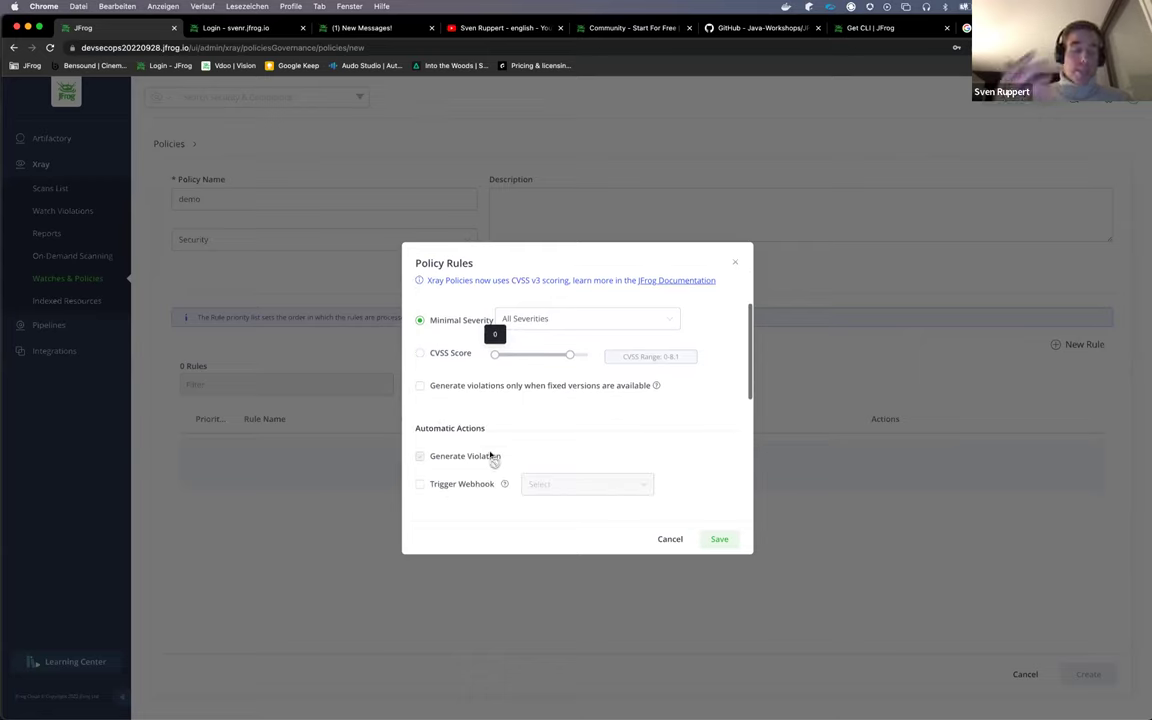
{"action": "scroll", "coordinate": [491, 456], "scroll_direction": "up", "scroll_amount": 2}
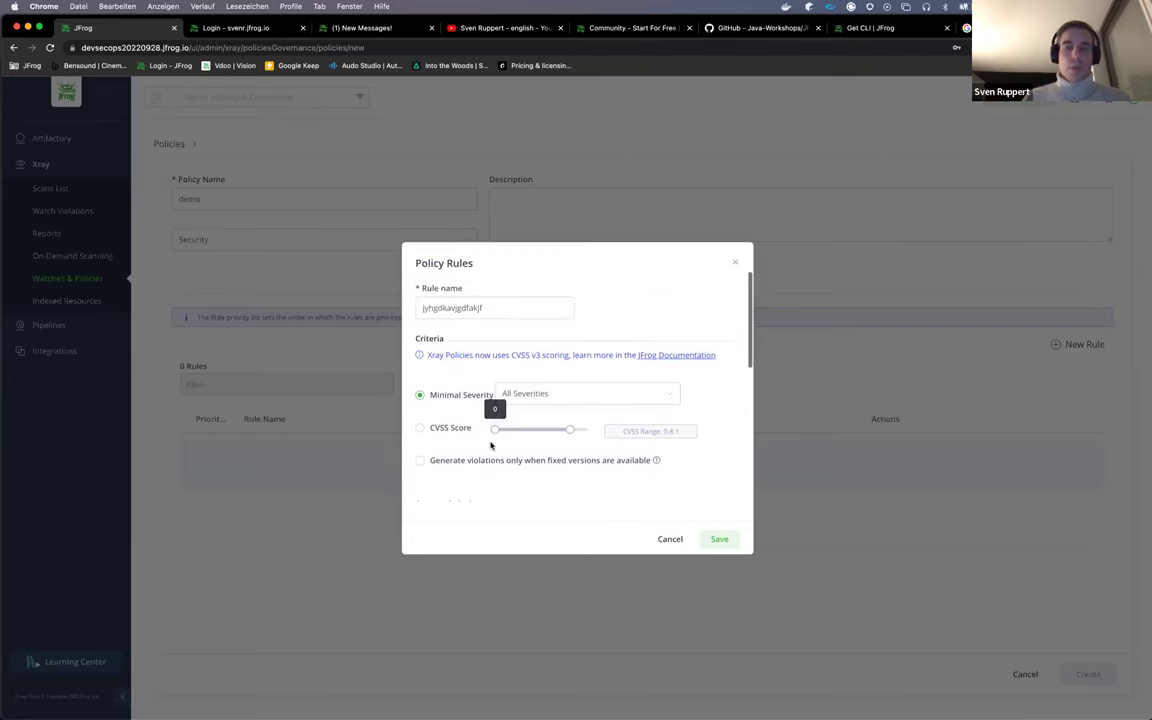
- Cancel the new rule and discard the unsaved demo policy, returning to the policies list
{"action": "left_click", "coordinate": [668, 538]}
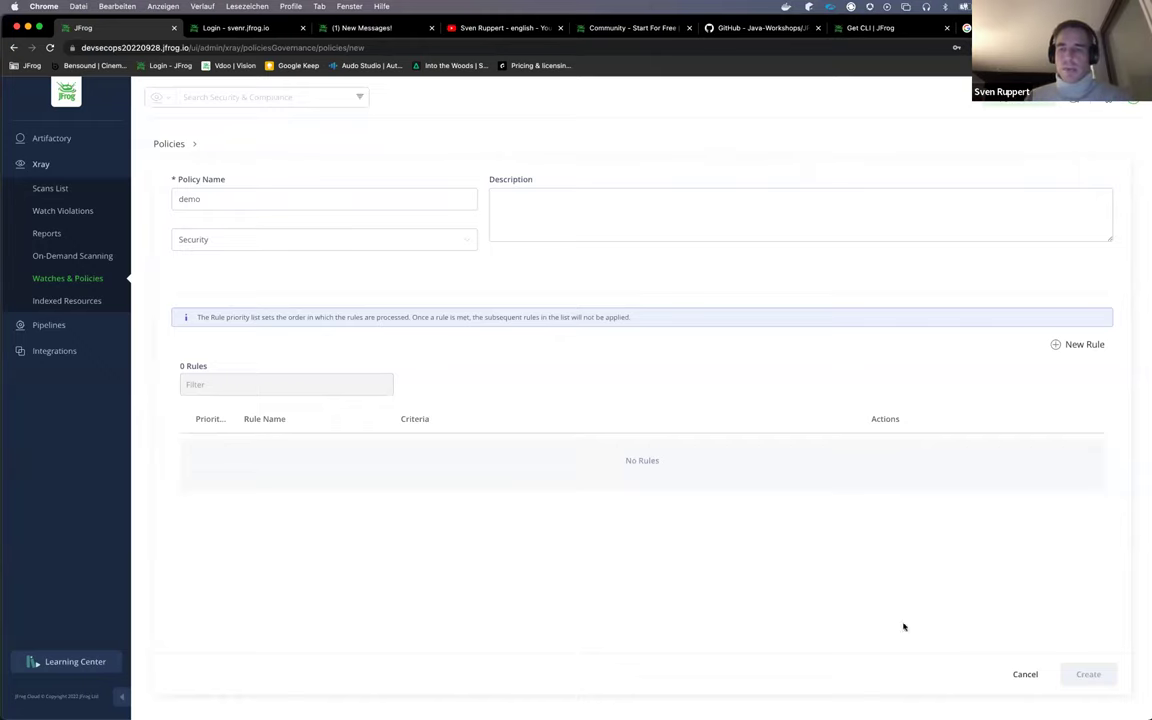
{"action": "left_click", "coordinate": [1025, 676]}
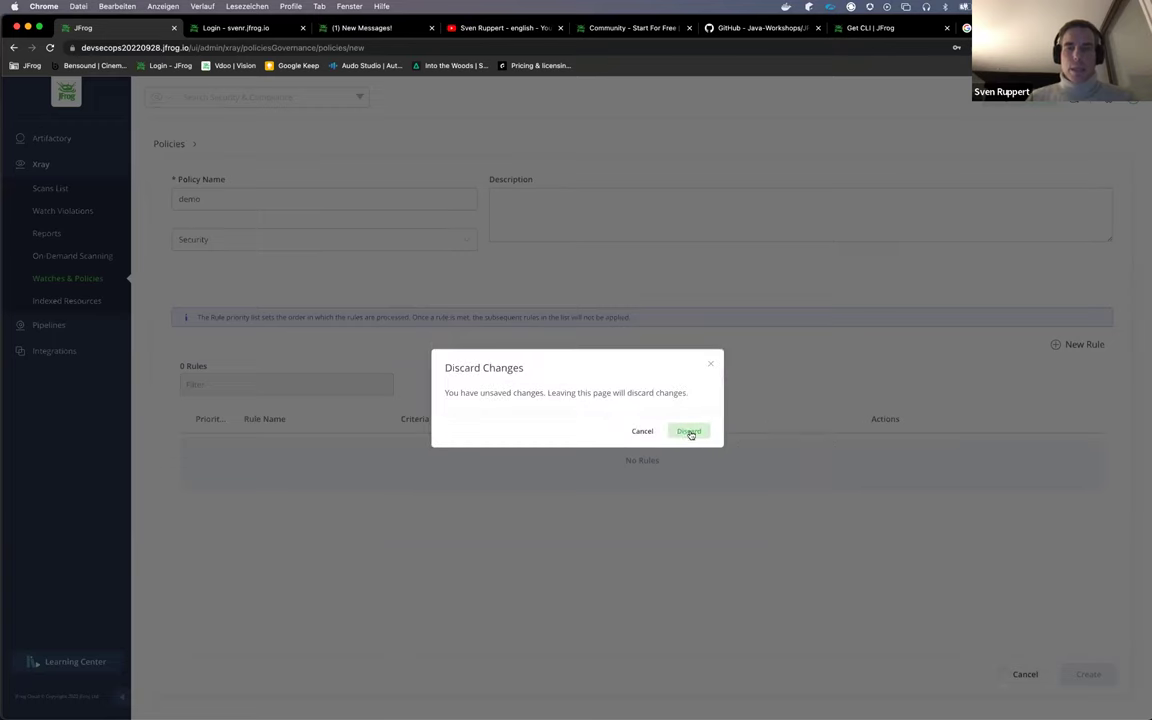
{"action": "left_click", "coordinate": [642, 431]}
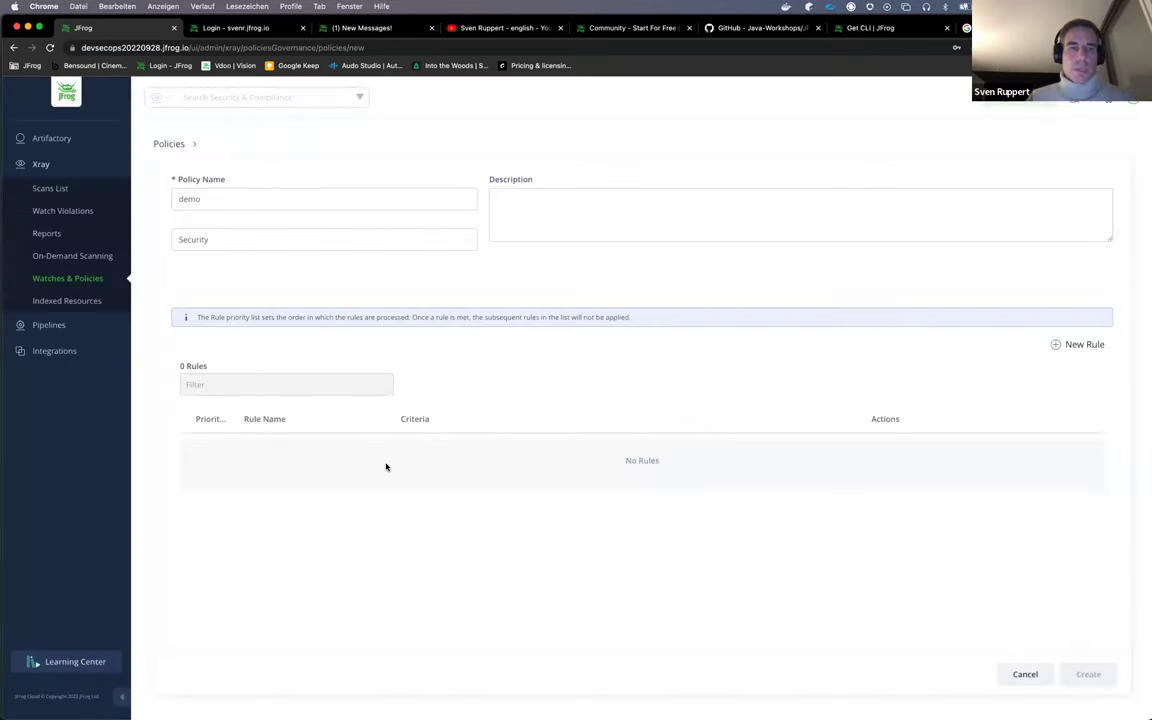
{"action": "left_click", "coordinate": [69, 279]}
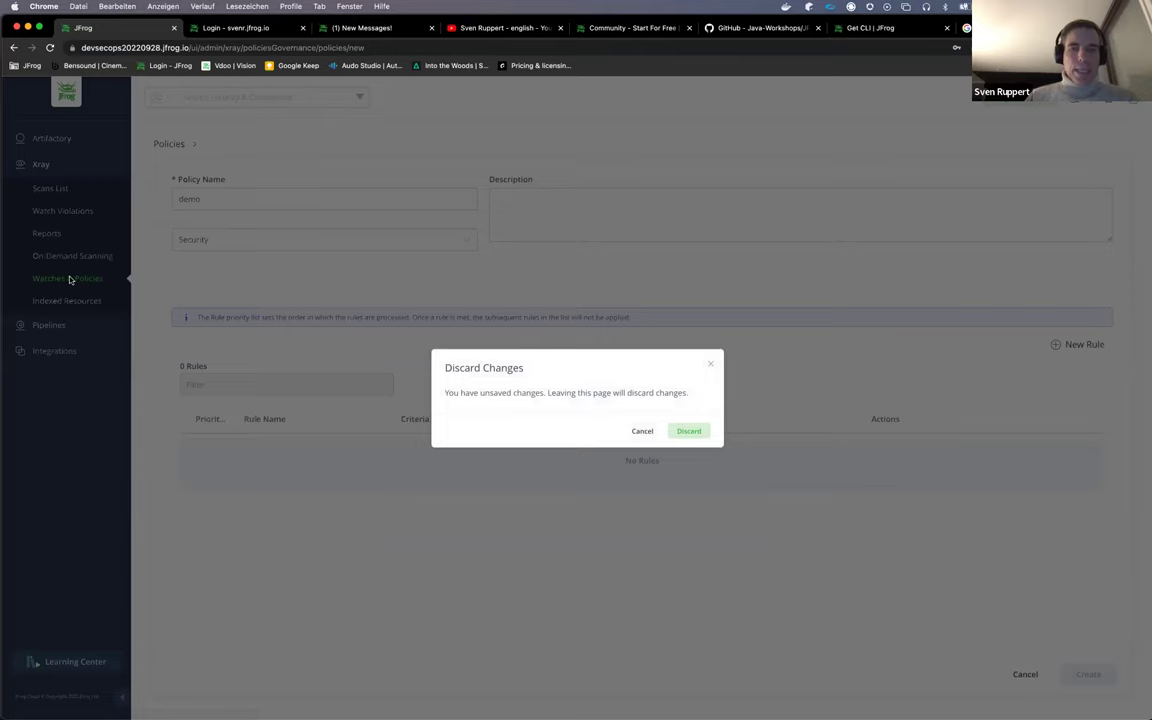
{"action": "left_click", "coordinate": [708, 430]}
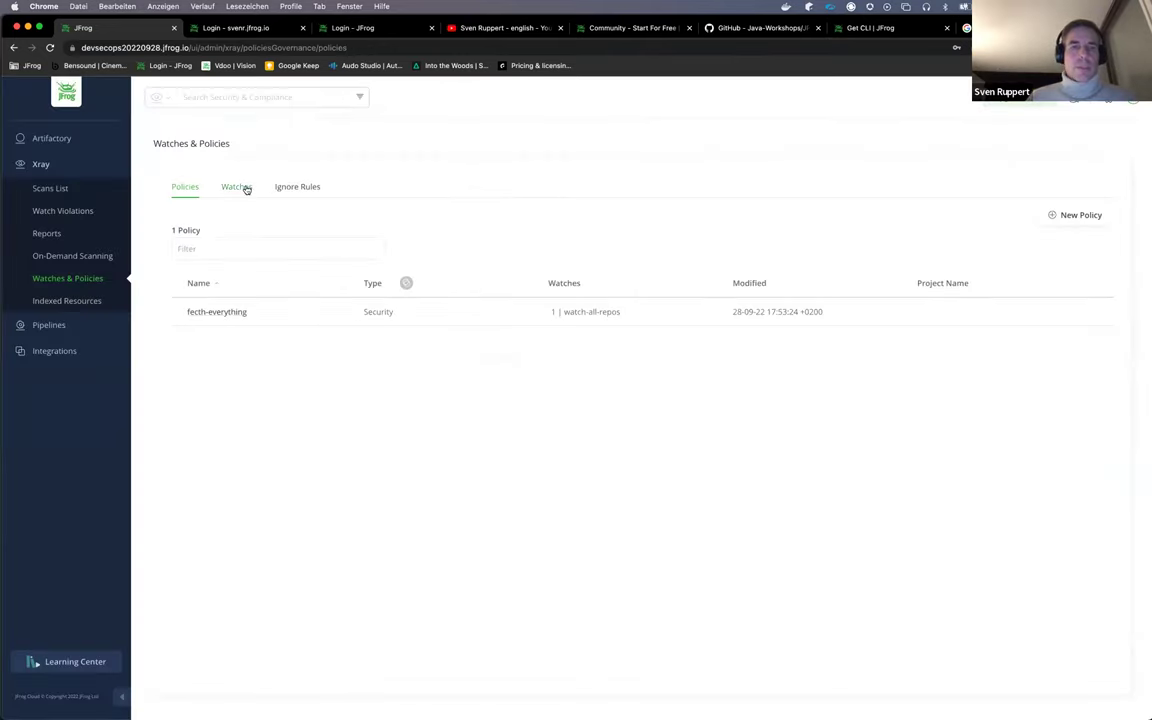
- Start a new Xray watch named fgsdfh without adding watch recipients
{"action": "left_click", "coordinate": [245, 188]}
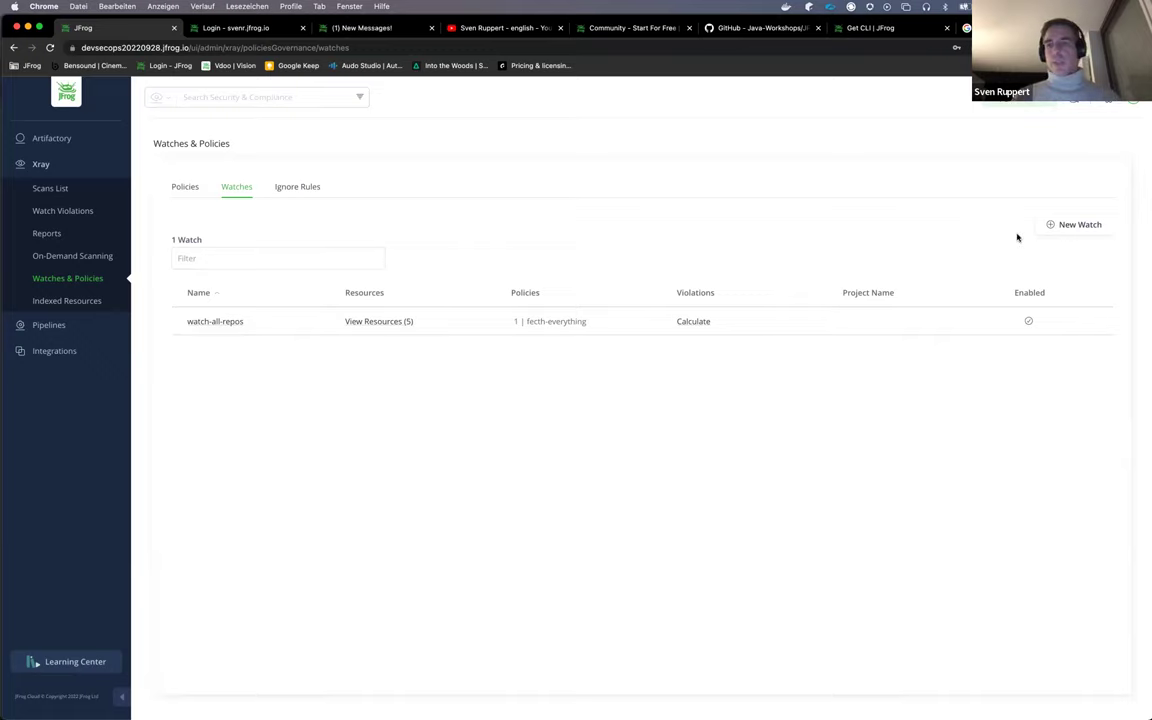
{"action": "left_click", "coordinate": [1070, 226]}
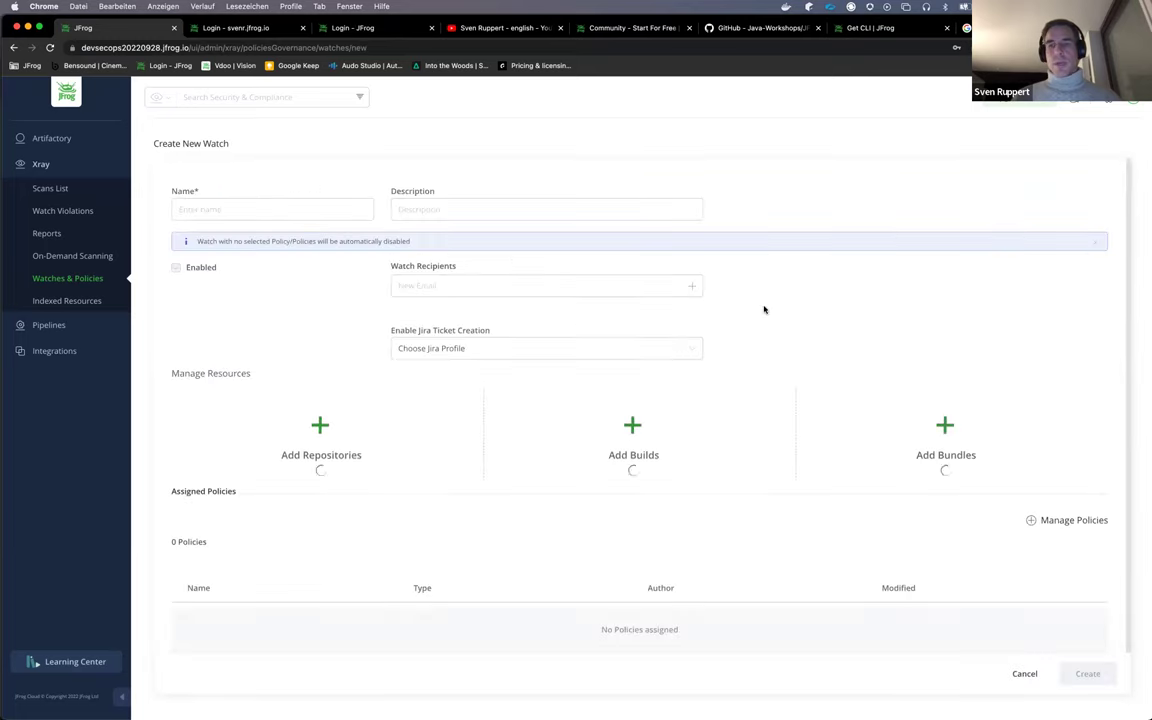
{"action": "left_click", "coordinate": [319, 205]}
{"action": "type", "text": "fgsdfh"}
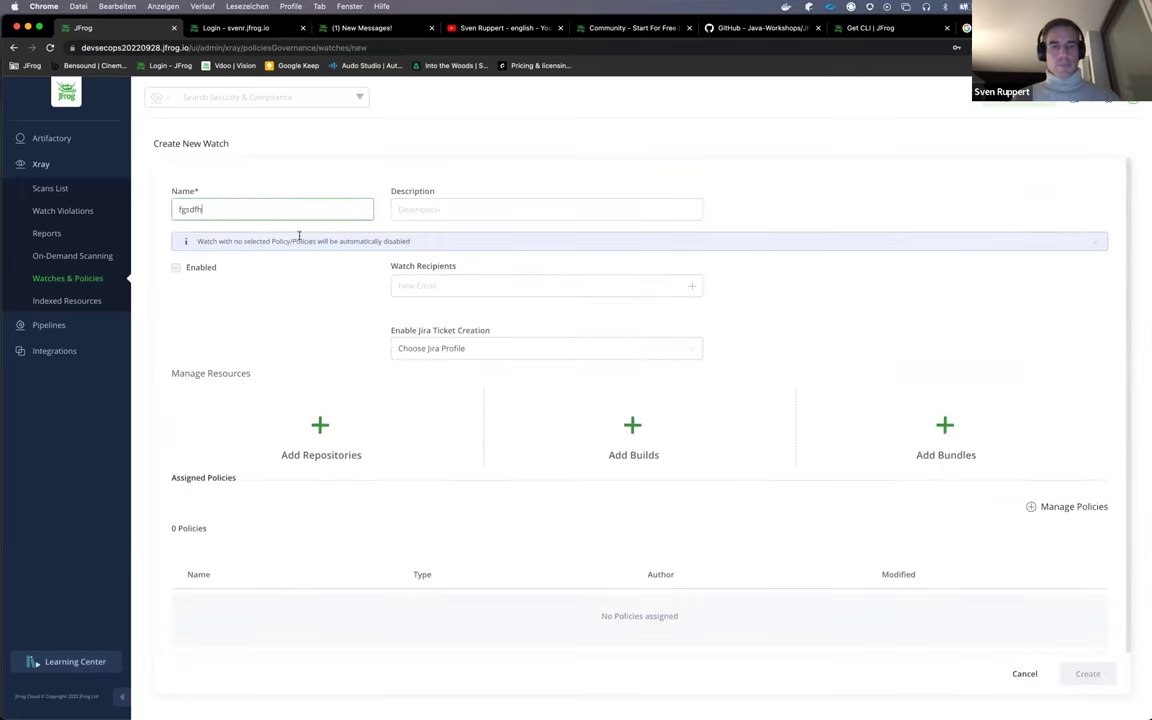
{"action": "left_click", "coordinate": [405, 282]}
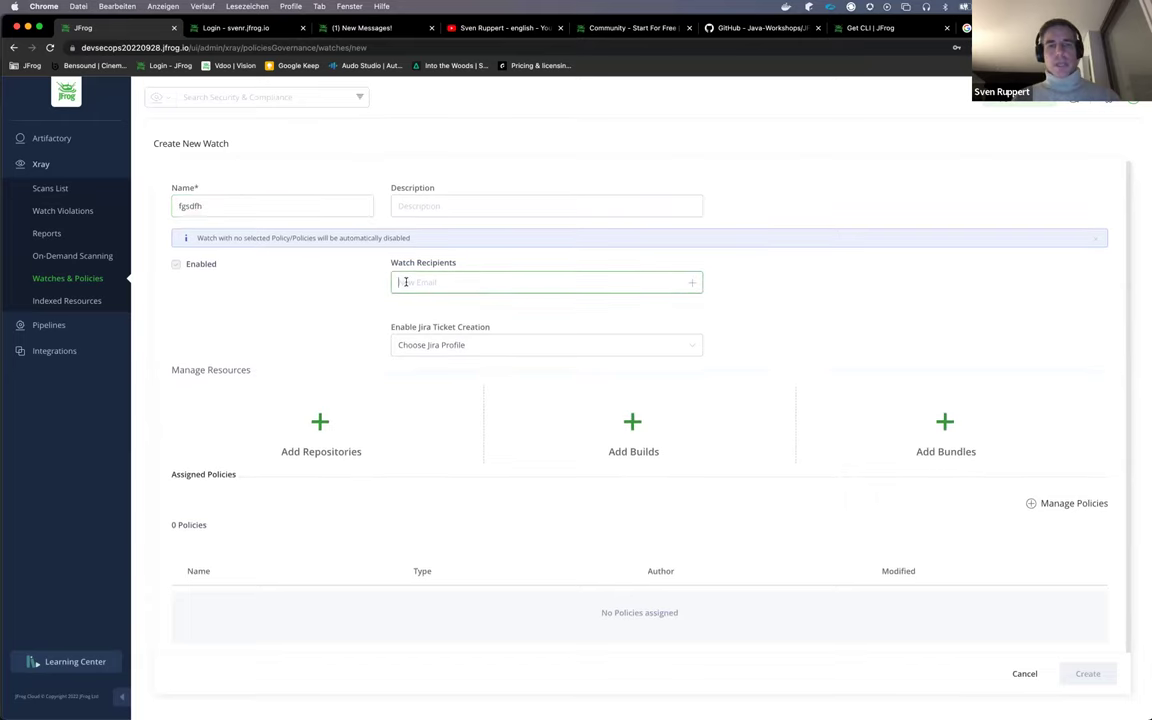
{"action": "left_click", "coordinate": [330, 318]}
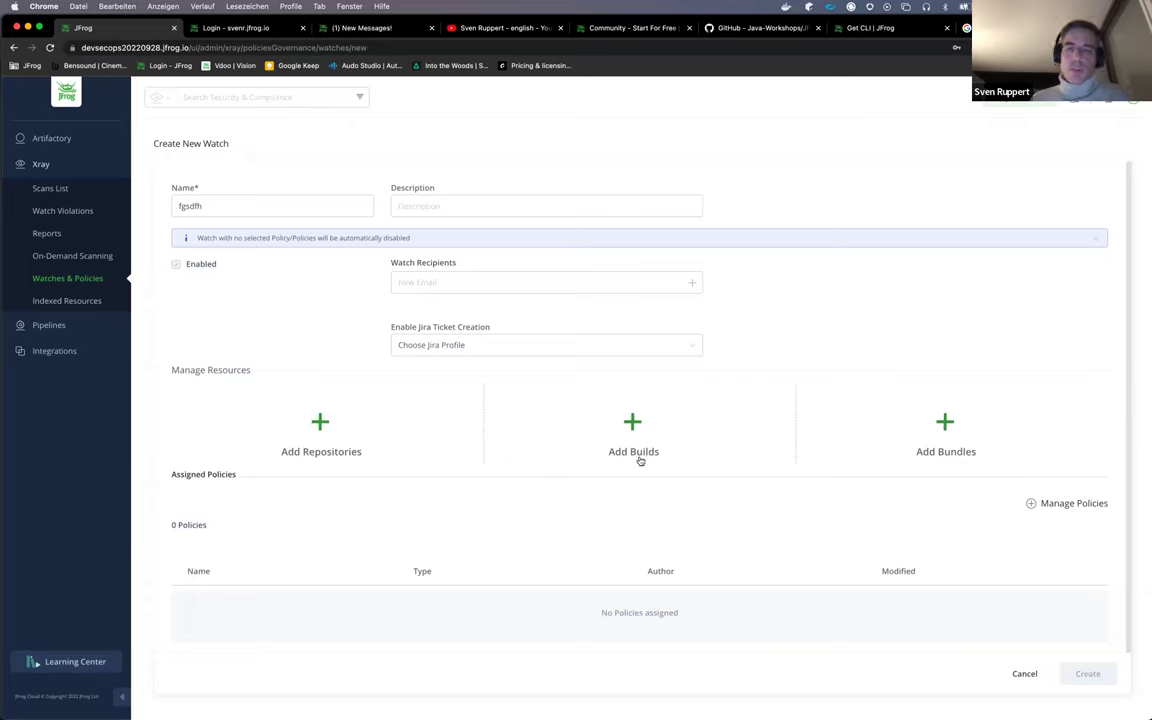
- Include all available repositories in the new watch's resources
{"action": "left_click", "coordinate": [318, 422]}
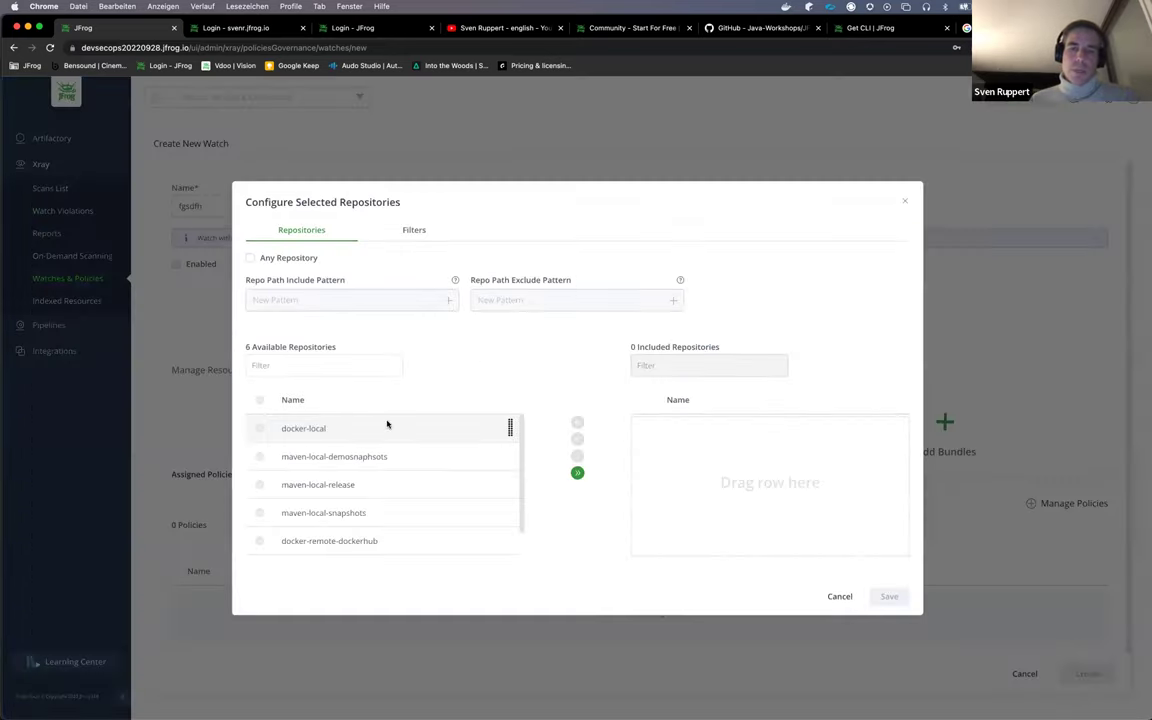
{"action": "left_click", "coordinate": [577, 473]}
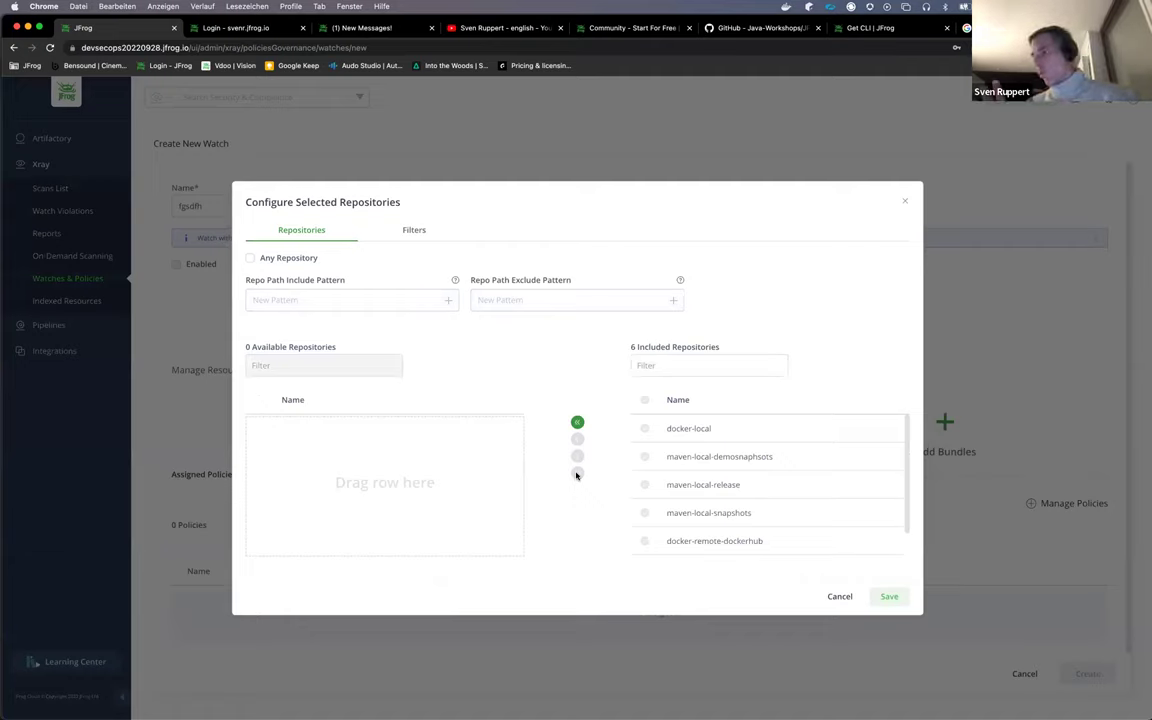
{"action": "left_click", "coordinate": [887, 597]}
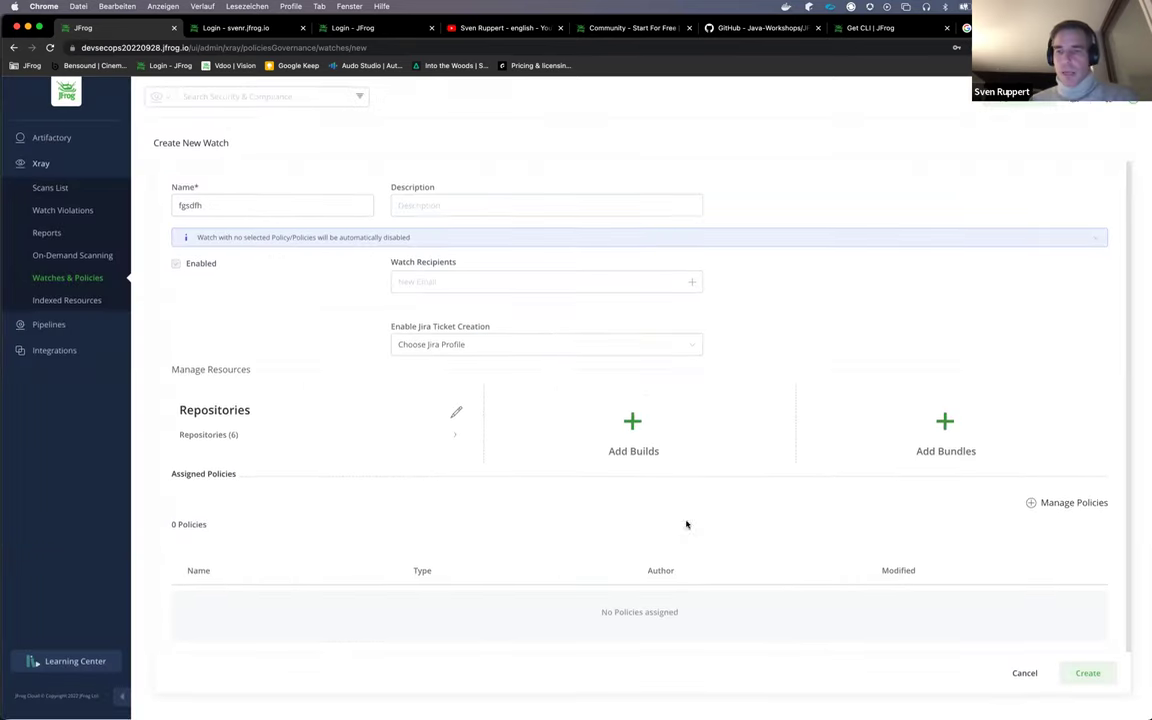
- Assign the fecth-everything policy to the new watch and cancel the watch's creation
{"action": "left_click", "coordinate": [1064, 510]}
{"action": "left_click", "coordinate": [577, 414]}
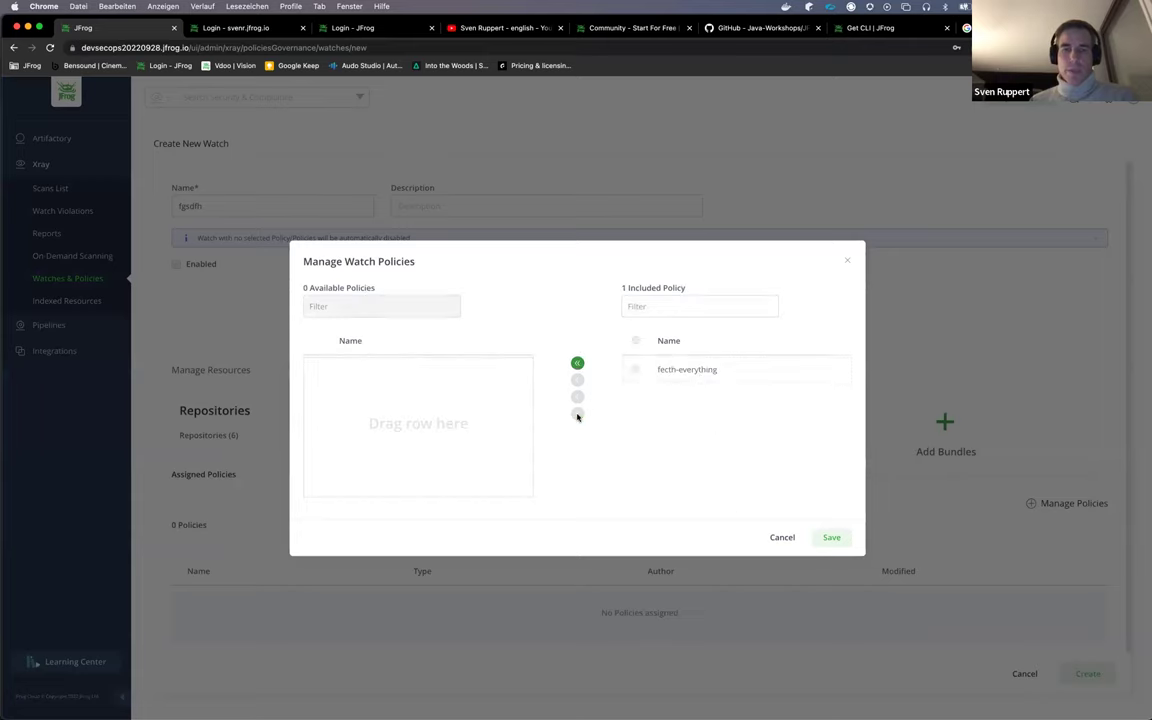
{"action": "left_click", "coordinate": [831, 537]}
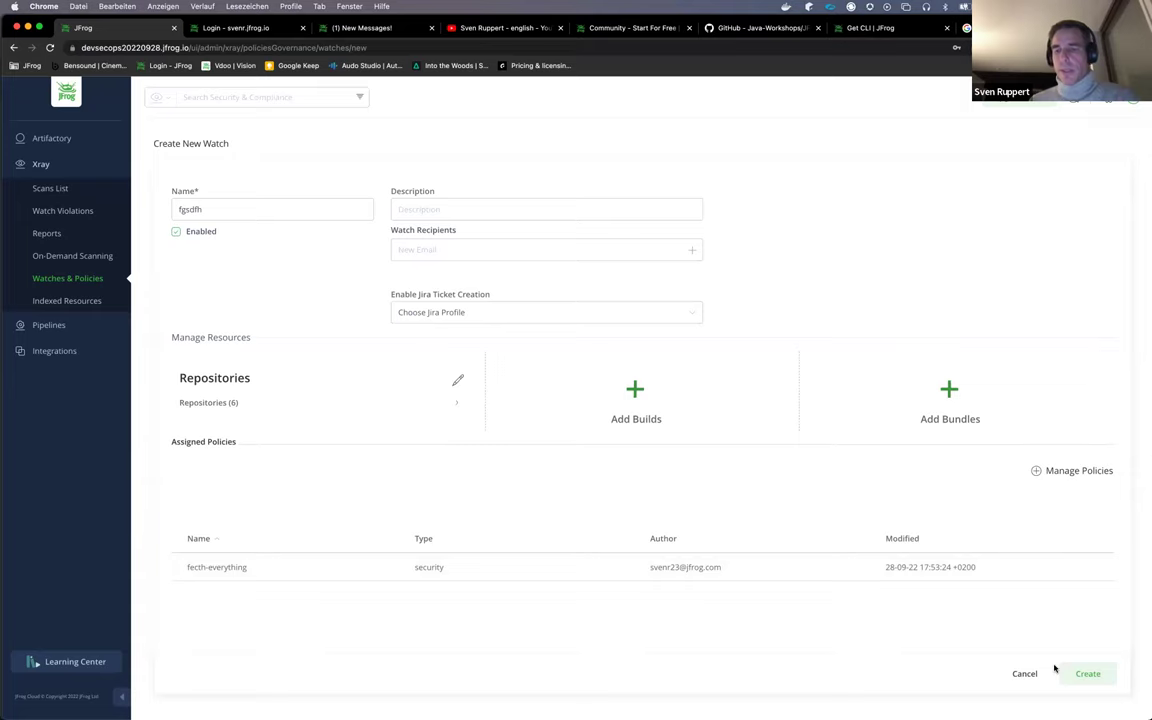
{"action": "left_click", "coordinate": [1025, 674]}
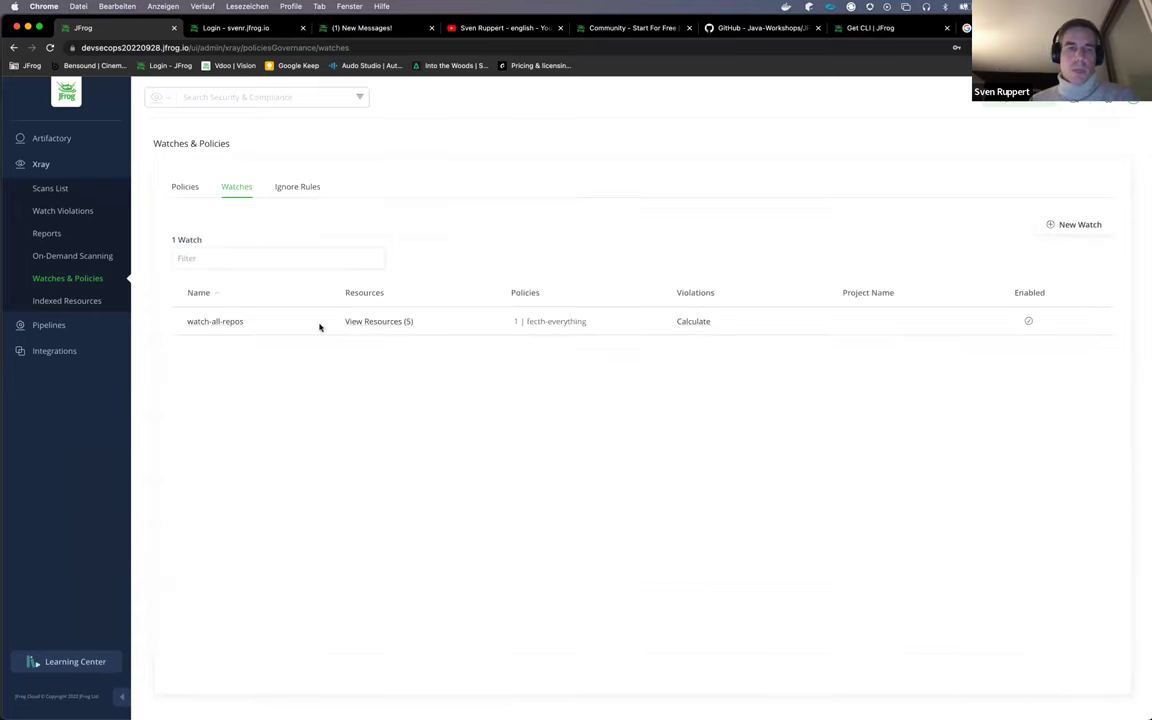
- Review the settings of the watch-all-repos watch and its list of violations
{"action": "left_click", "coordinate": [225, 323]}
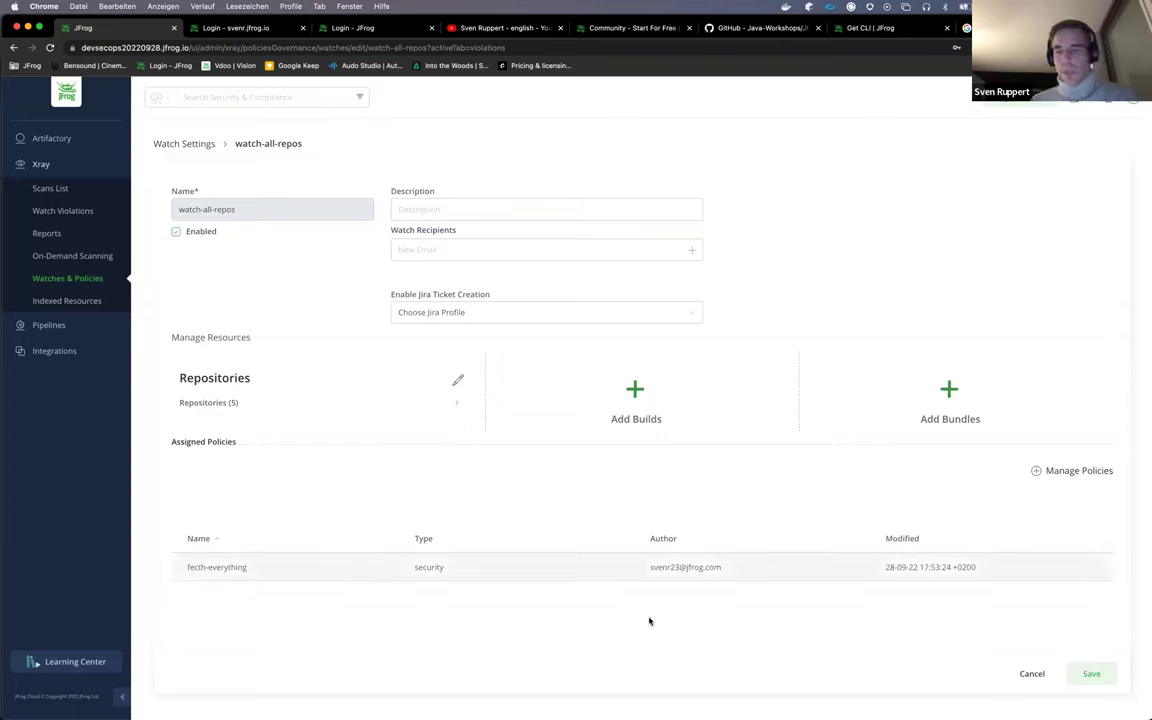
{"action": "left_click", "coordinate": [1031, 672]}
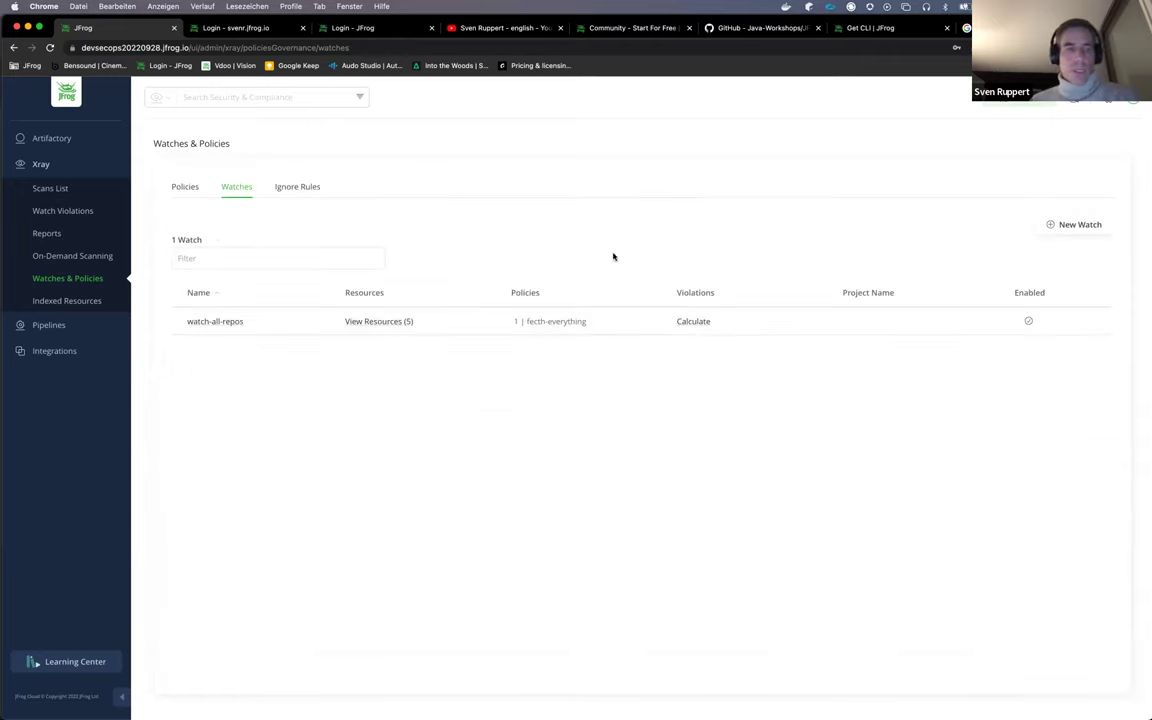
{"action": "left_click", "coordinate": [78, 210]}
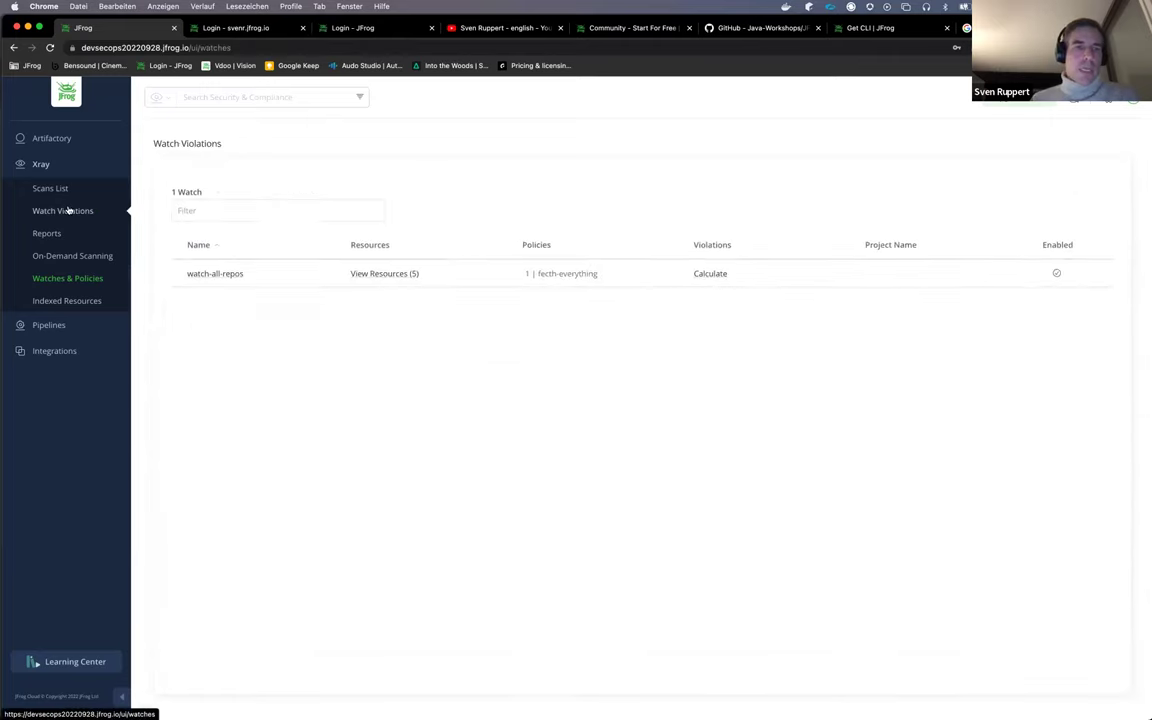
{"action": "left_click", "coordinate": [203, 273]}
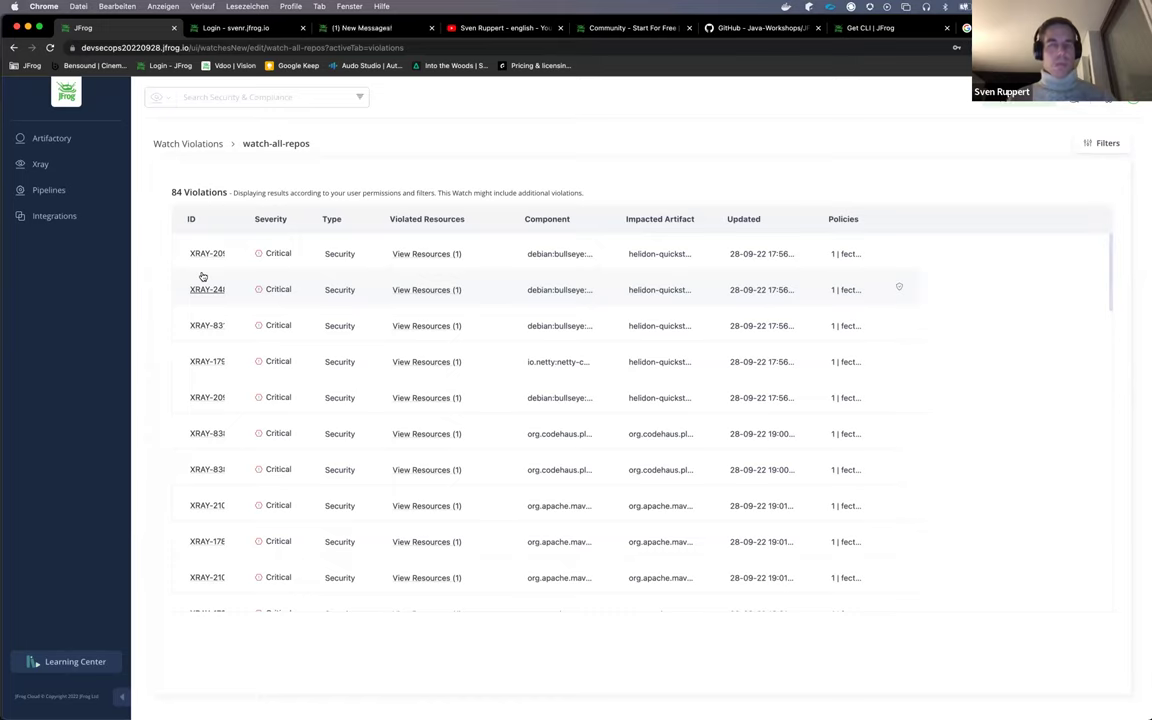
- Start a new Xray report named hjgvalfg with the Vulnerabilities type and the Repositories scope
{"action": "left_click", "coordinate": [48, 166]}
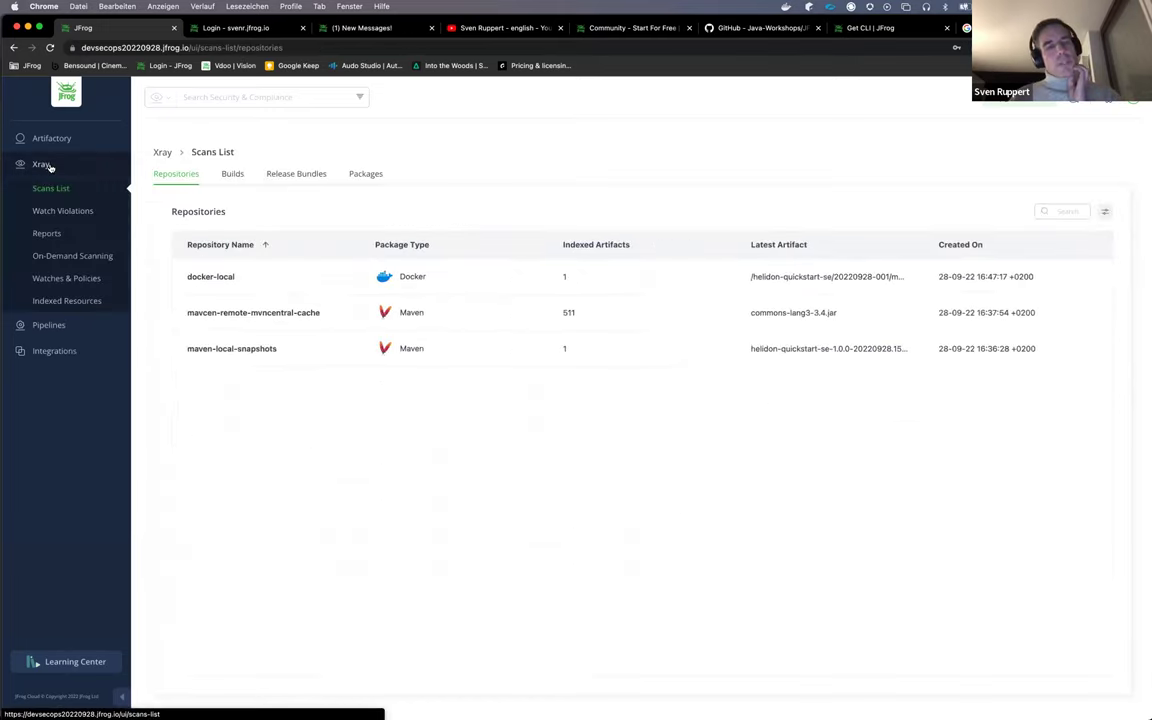
{"action": "left_click", "coordinate": [47, 238]}
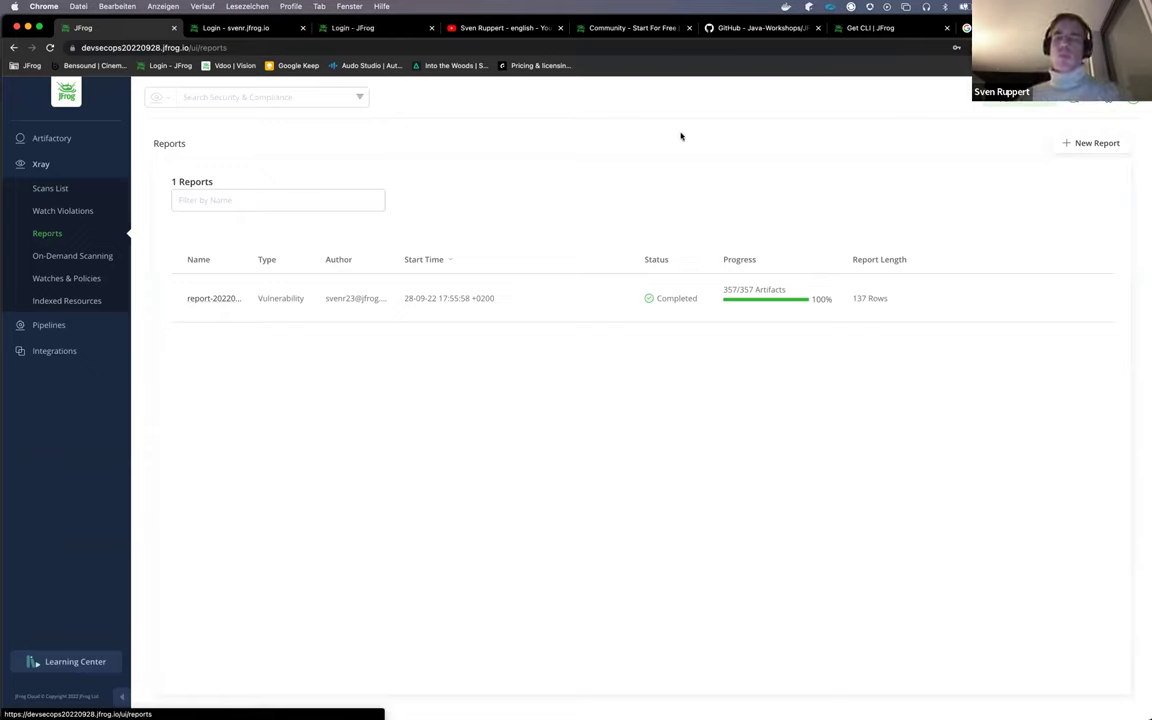
{"action": "left_click", "coordinate": [1095, 145]}
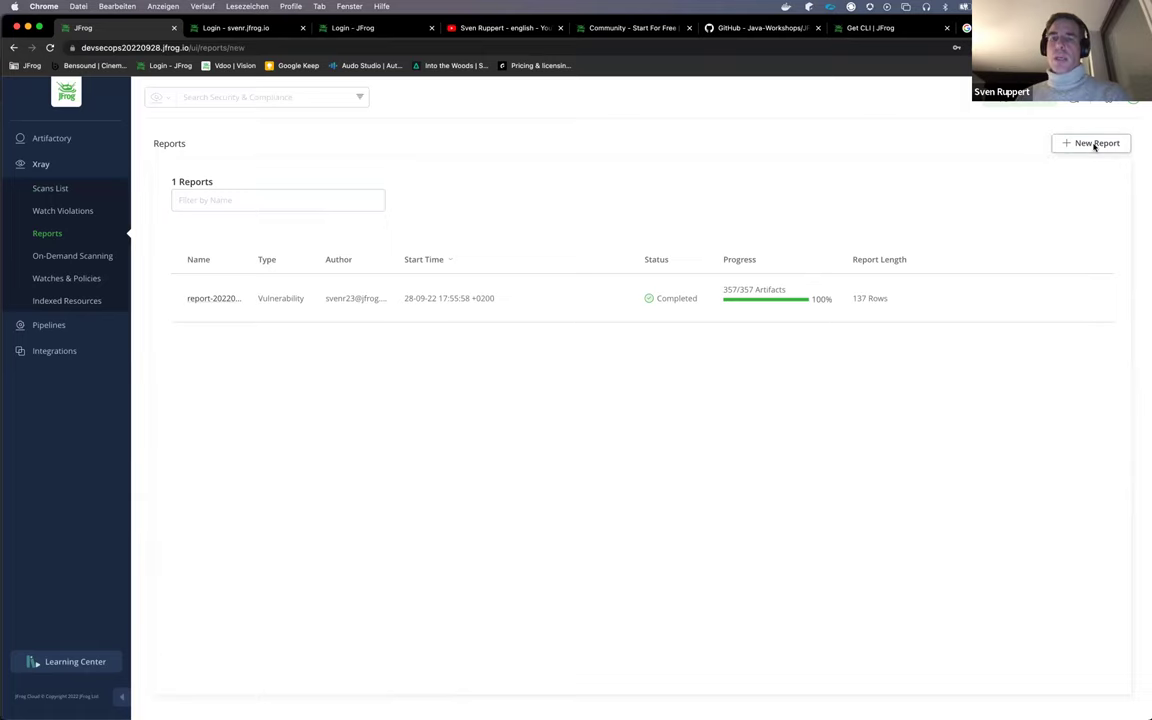
{"action": "left_click", "coordinate": [257, 201]}
{"action": "type", "text": "hjgvalfg"}
{"action": "left_click", "coordinate": [265, 255]}
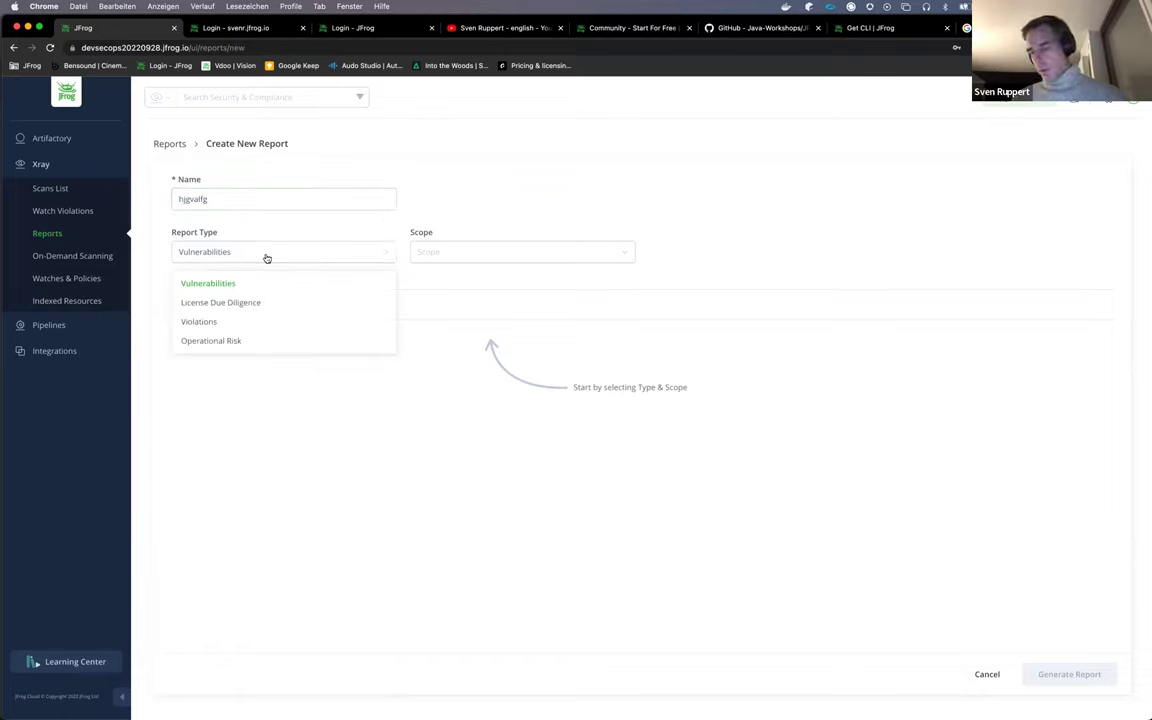
{"action": "left_click", "coordinate": [268, 254]}
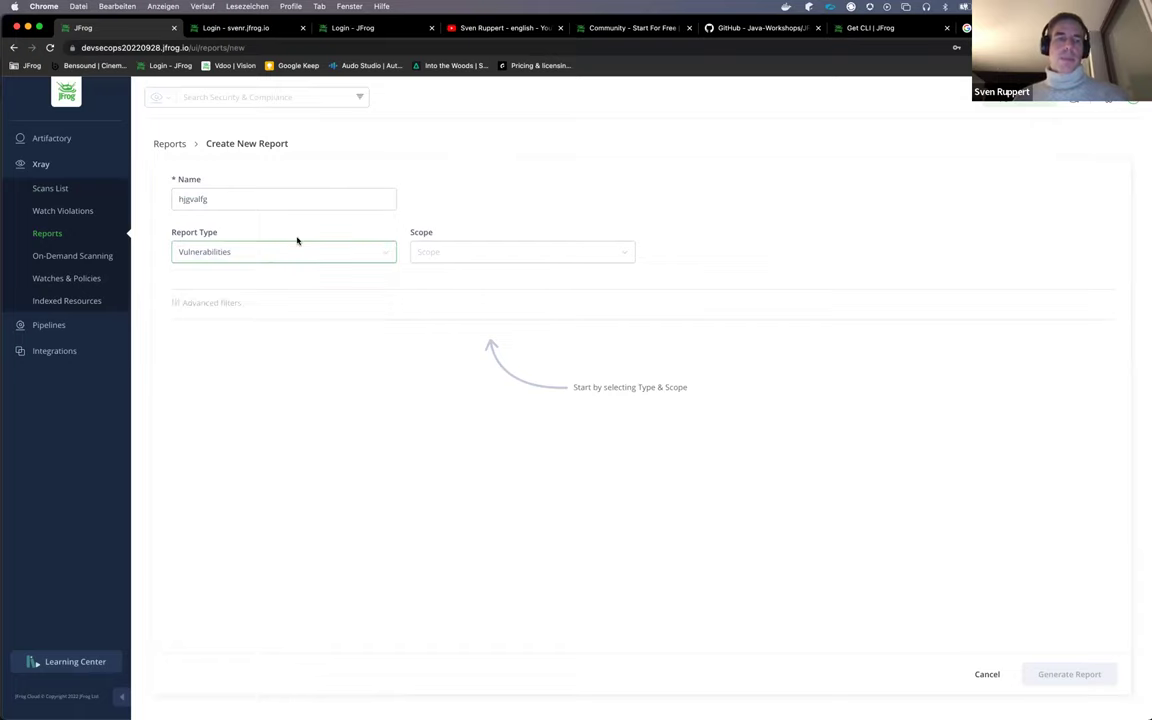
{"action": "left_click", "coordinate": [412, 258]}
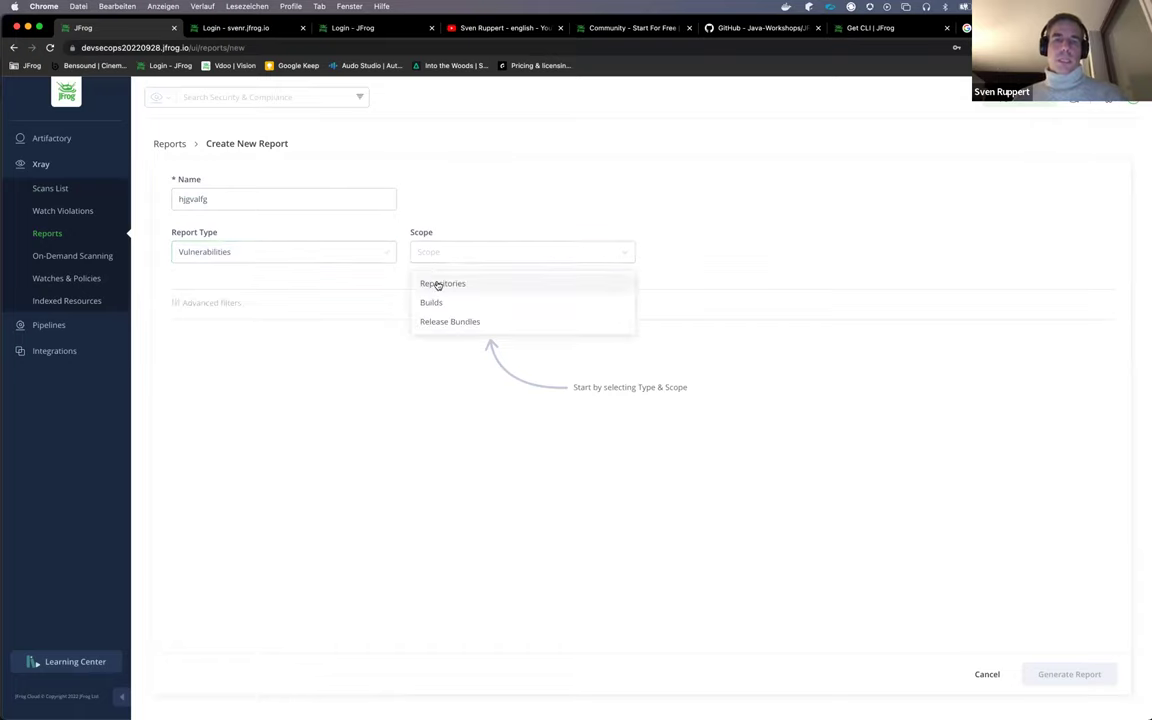
{"action": "left_click", "coordinate": [437, 285]}
- Filter the available repositories by "docker" and include docker-local and docker-remote-dockerhub in the report
{"action": "left_click", "coordinate": [689, 256]}
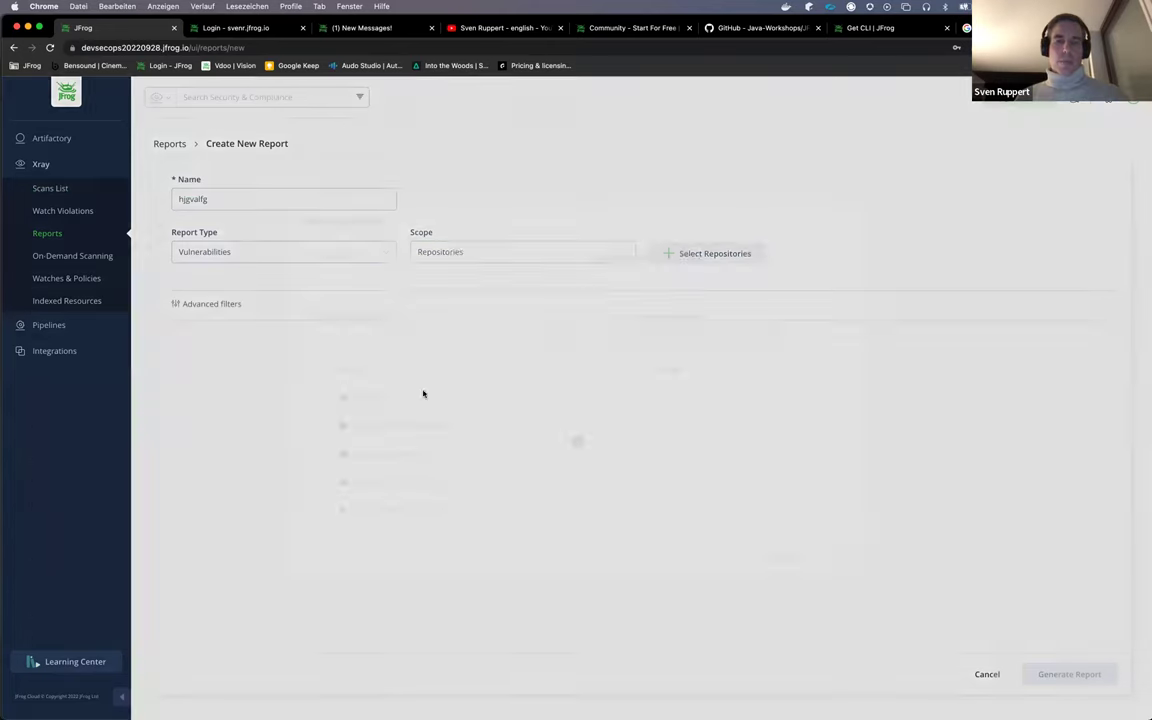
{"action": "left_click", "coordinate": [362, 349]}
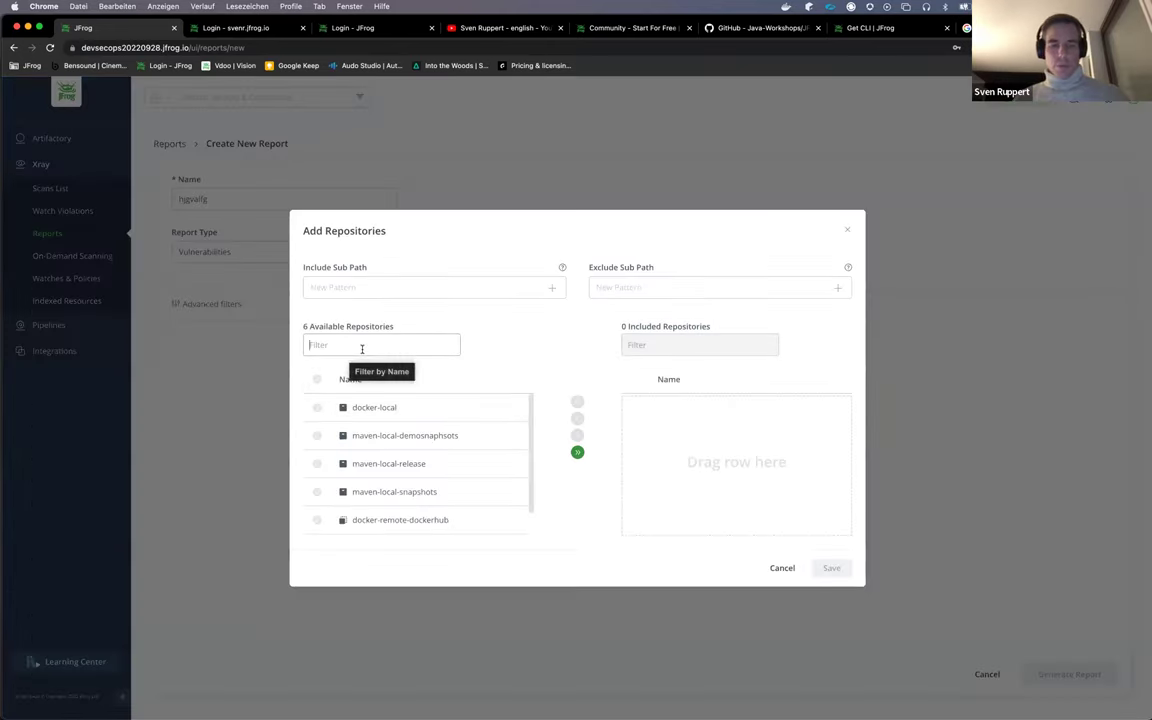
{"action": "type", "text": "docker"}
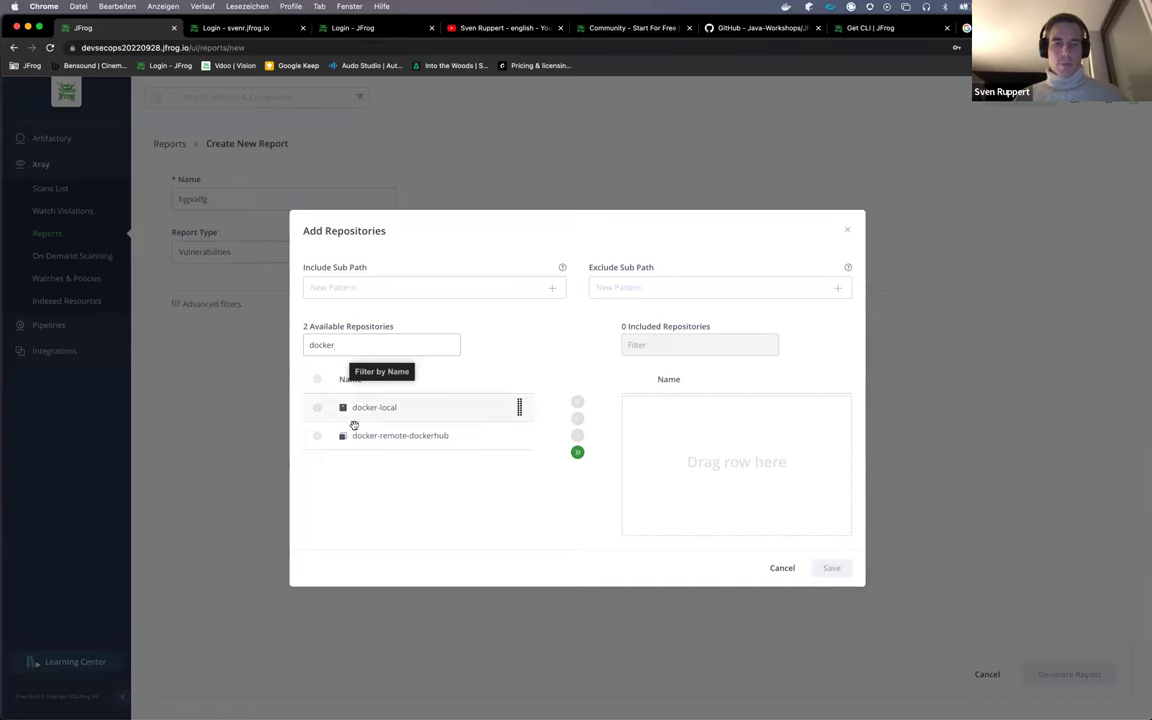
{"action": "left_click", "coordinate": [317, 435]}
{"action": "left_click", "coordinate": [318, 409]}
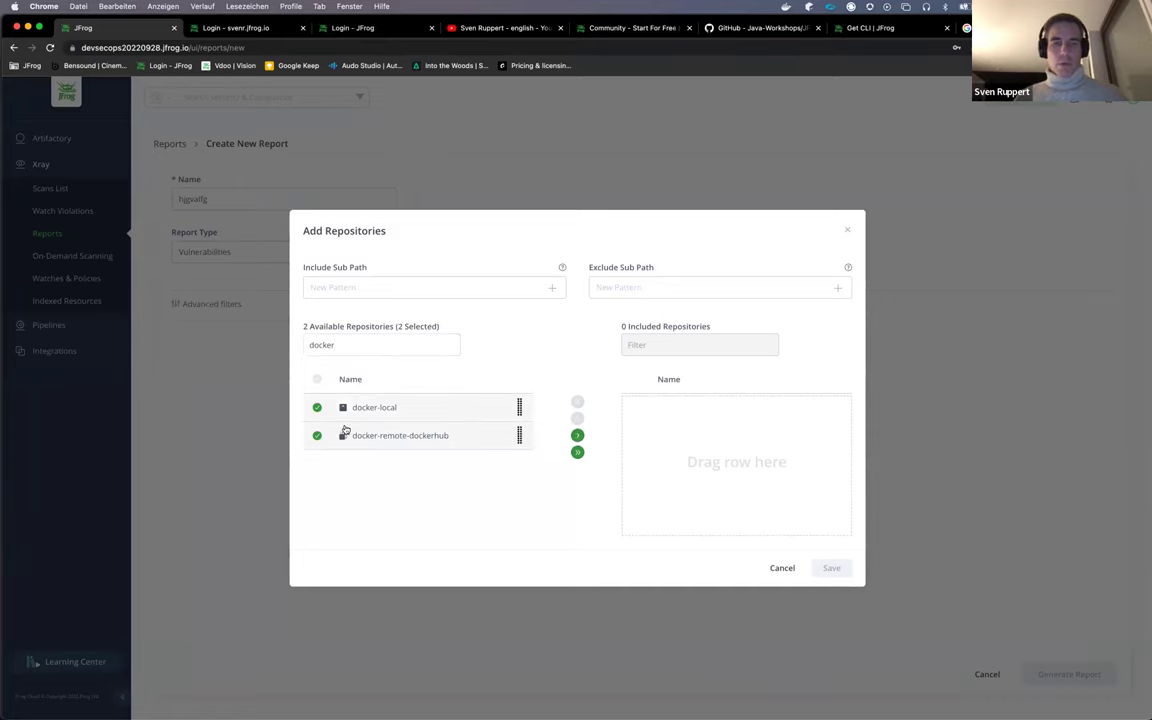
{"action": "left_click", "coordinate": [578, 452]}
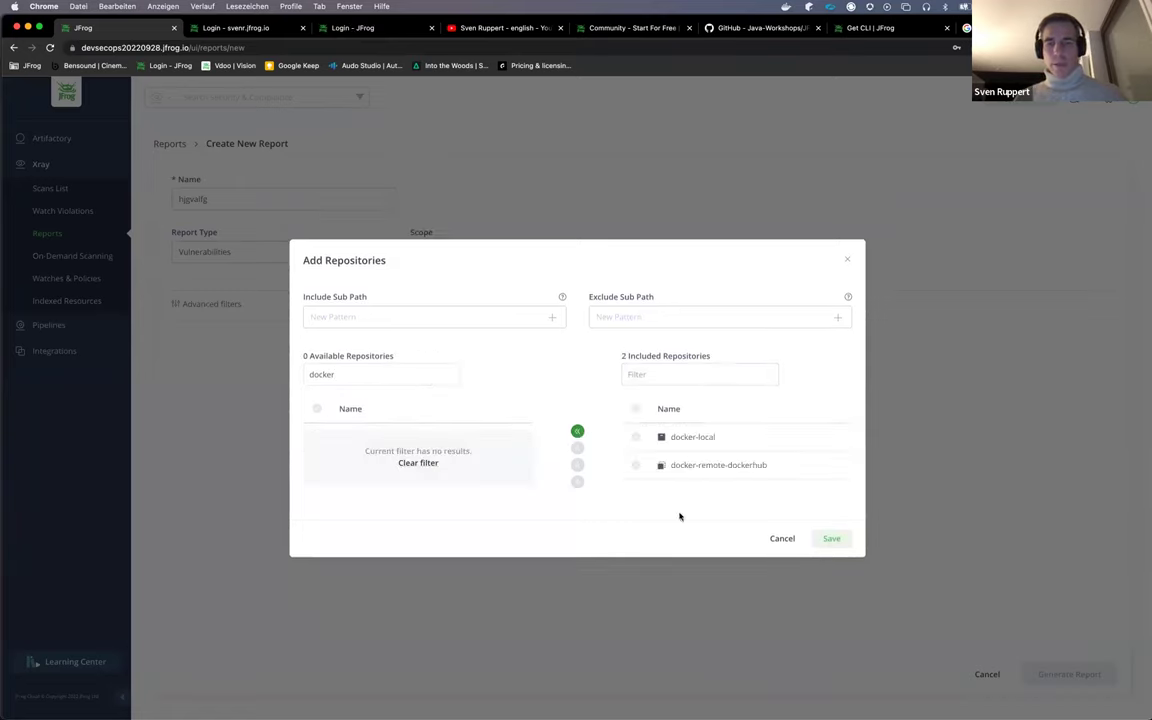
{"action": "left_click", "coordinate": [831, 549]}
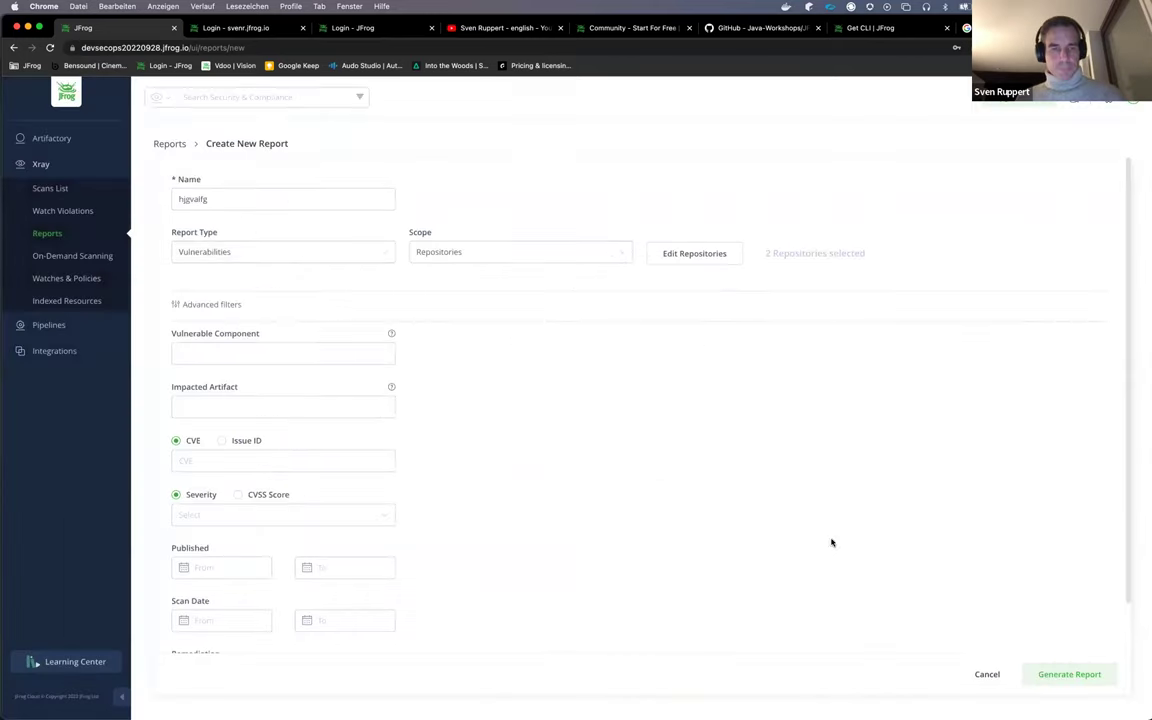
- Examine the report's advanced filters, including severity, dates and remediation, and discard the unsaved report
{"action": "scroll", "coordinate": [577, 498], "scroll_direction": "down", "scroll_amount": 2}
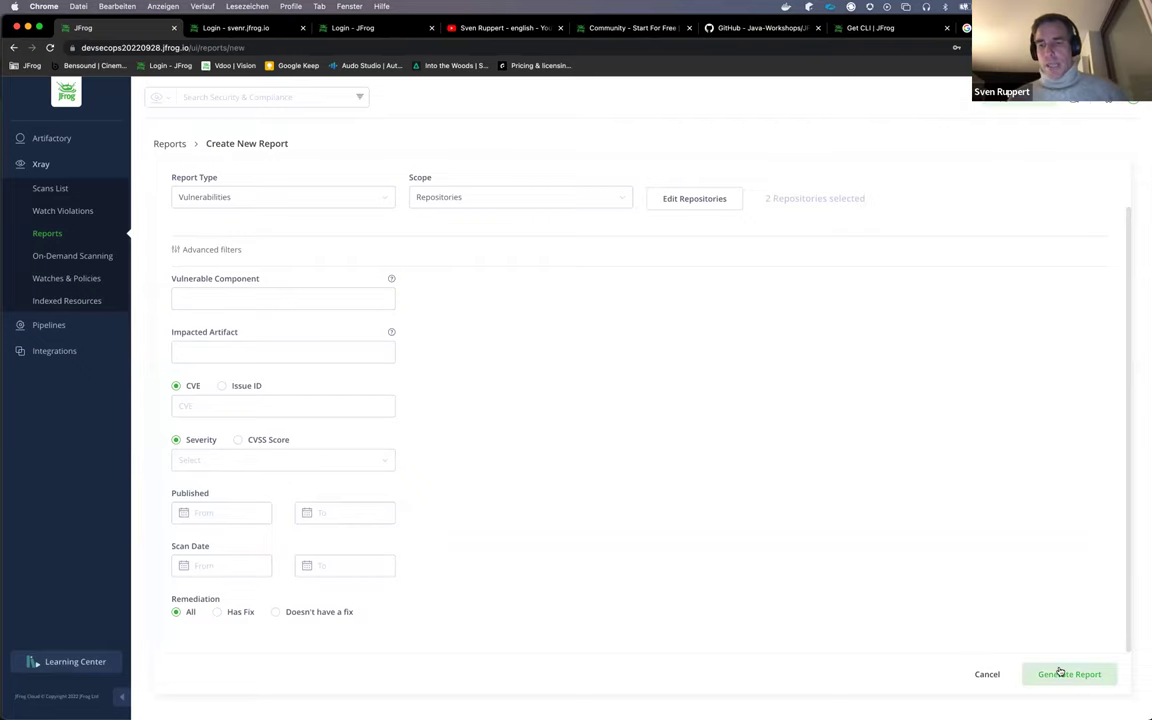
{"action": "left_click", "coordinate": [987, 675]}
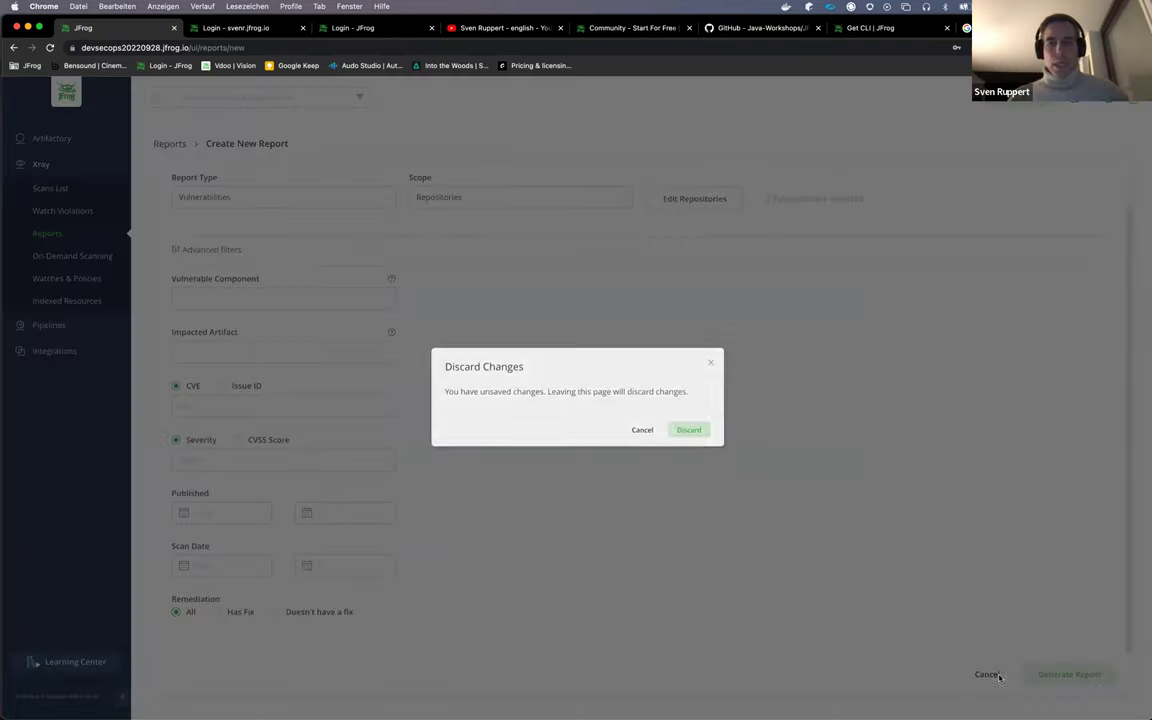
{"action": "left_click", "coordinate": [703, 430]}
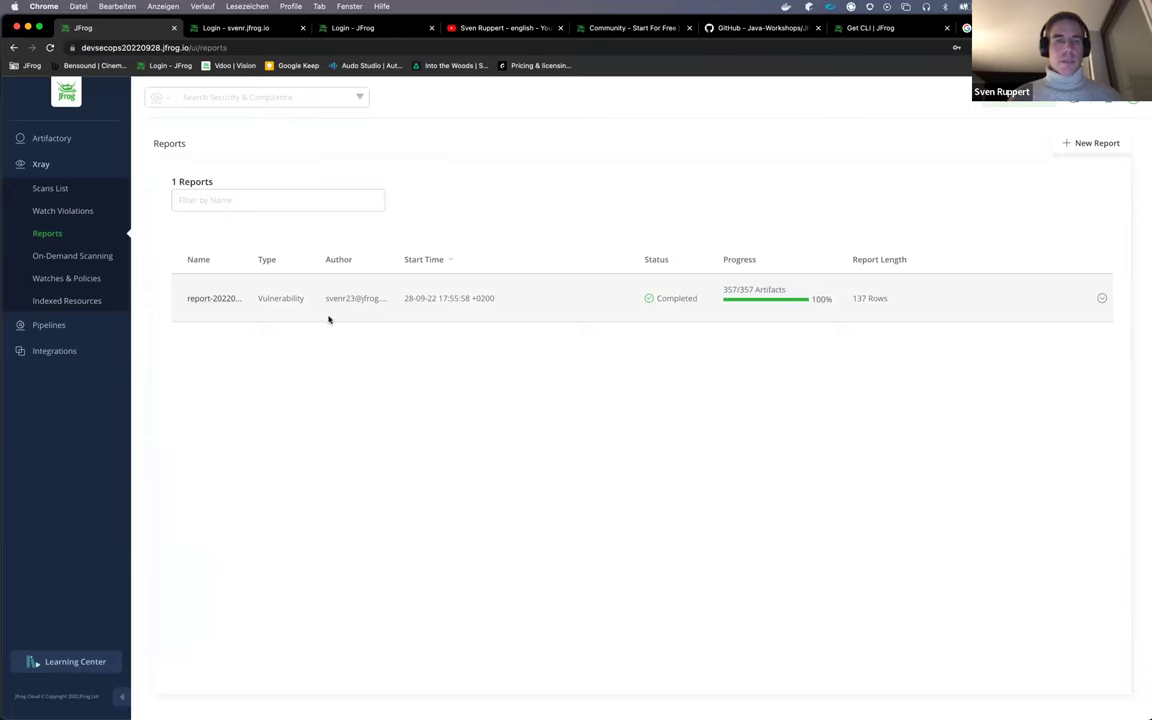
{"action": "left_click", "coordinate": [214, 298]}
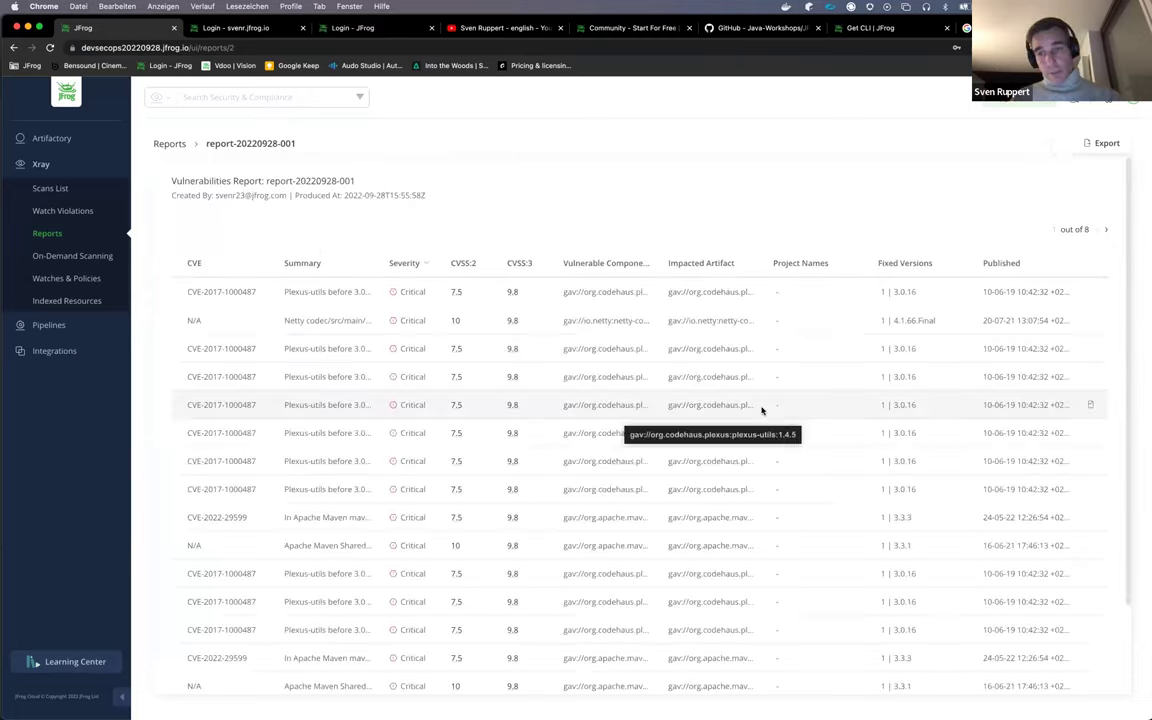
{"action": "left_click", "coordinate": [1104, 143]}
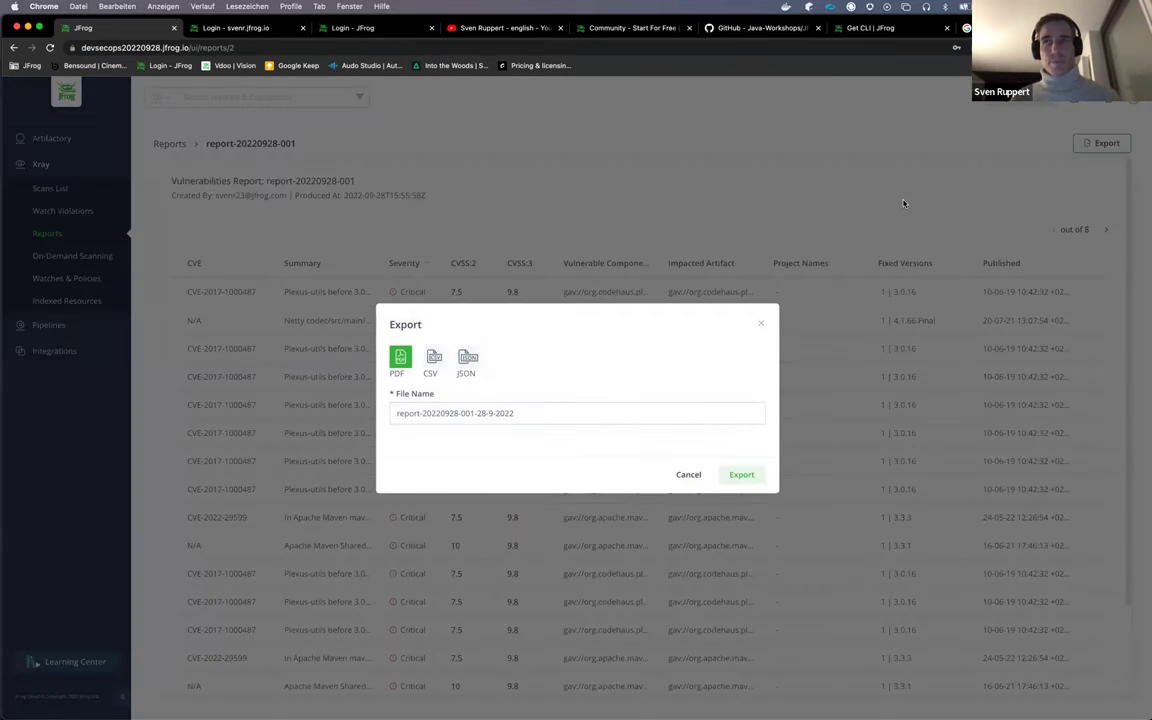
{"action": "left_click", "coordinate": [686, 474]}
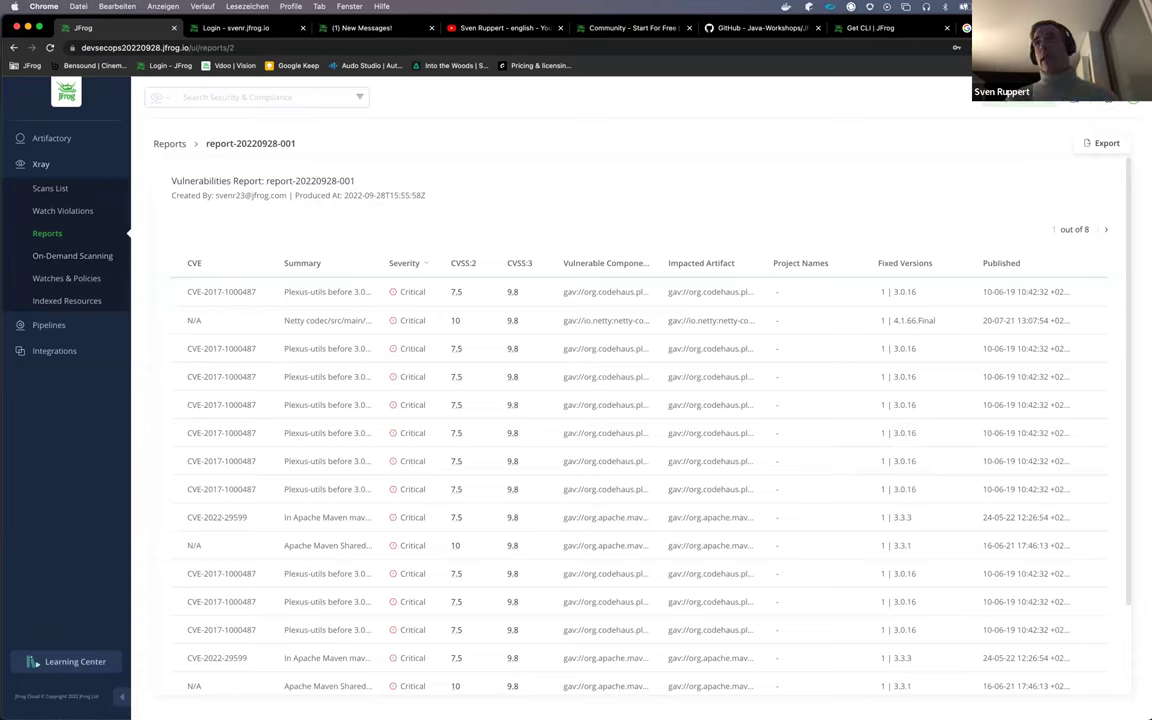
- Switch to IntelliJ IDEA and examine the terminal sessions for the JFrog CLI configuration, Maven build, build-info publishing and jar scan
{"action": "key", "text": "super+Tab"}
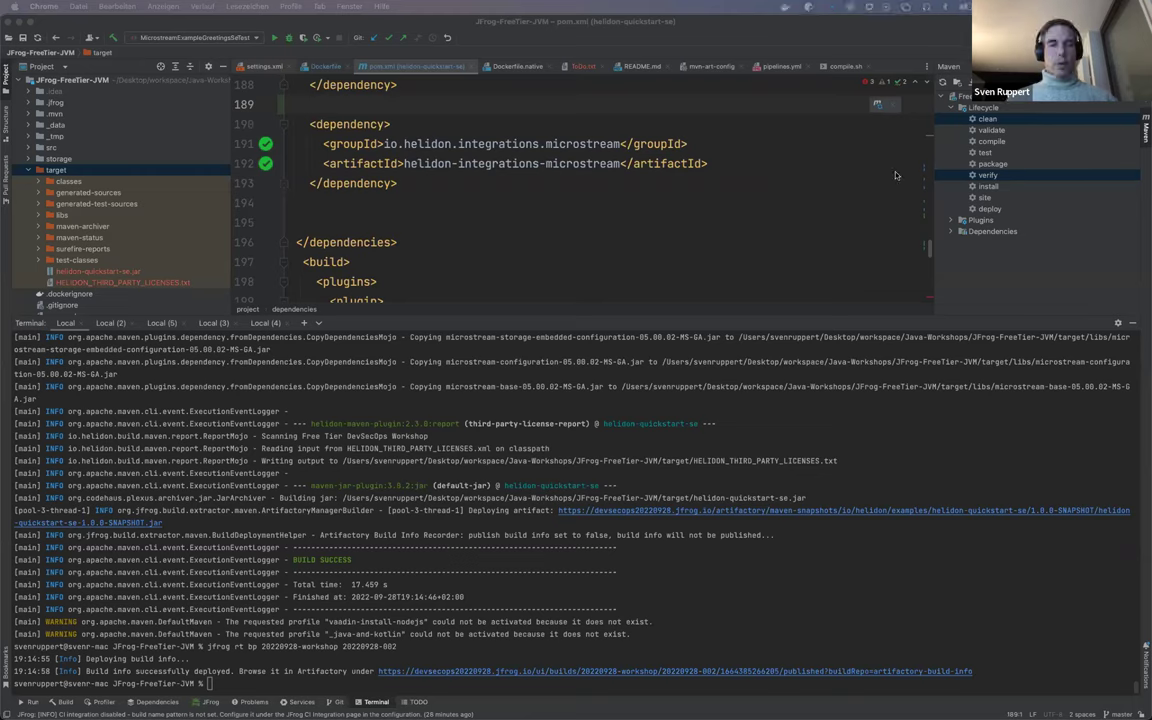
{"action": "left_click", "coordinate": [107, 323]}
{"action": "left_click", "coordinate": [160, 323]}
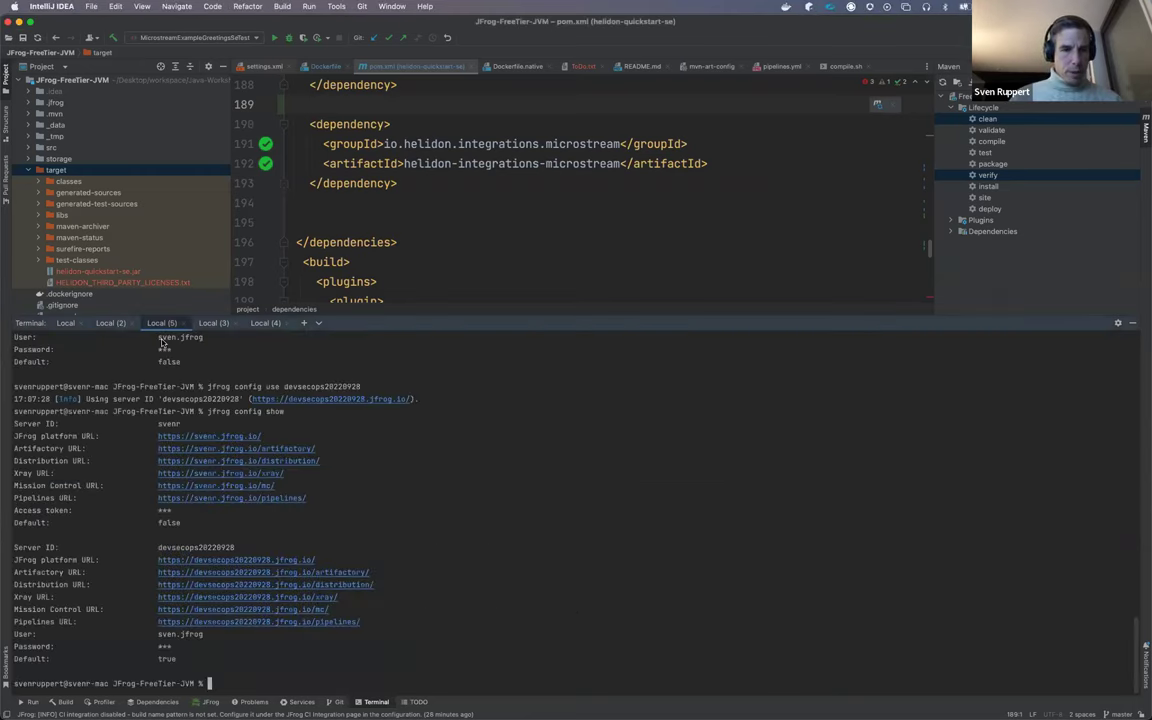
{"action": "scroll", "coordinate": [209, 508], "scroll_direction": "up", "scroll_amount": 10}
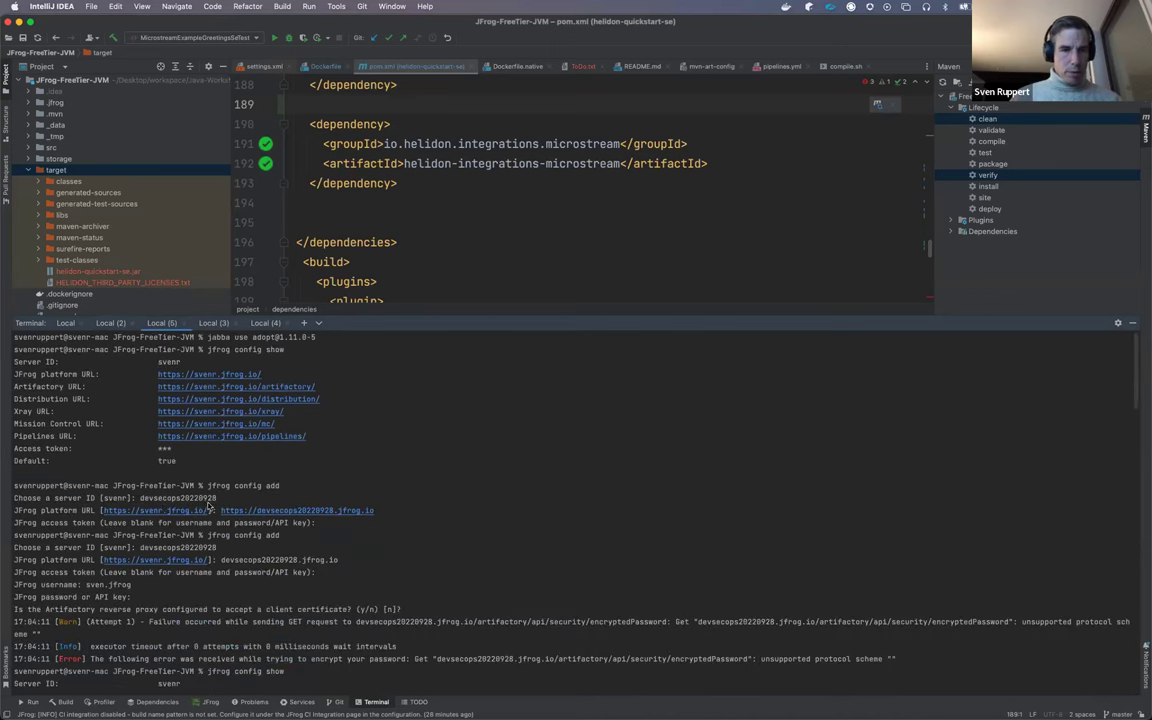
{"action": "left_click", "coordinate": [213, 323]}
{"action": "scroll", "coordinate": [273, 487], "scroll_direction": "up", "scroll_amount": 10}
{"action": "scroll", "coordinate": [273, 487], "scroll_direction": "down", "scroll_amount": 15}
{"action": "scroll", "coordinate": [271, 487], "scroll_direction": "up", "scroll_amount": 5}
{"action": "scroll", "coordinate": [271, 487], "scroll_direction": "down", "scroll_amount": 20}
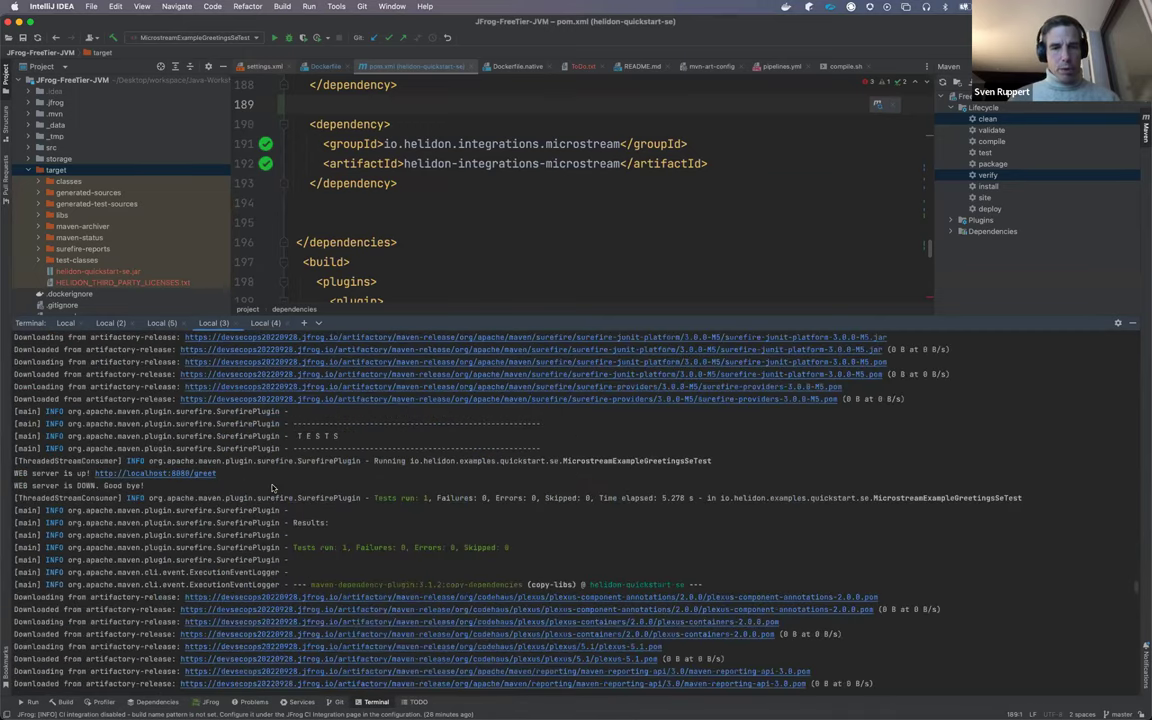
{"action": "scroll", "coordinate": [271, 487], "scroll_direction": "down", "scroll_amount": 10}
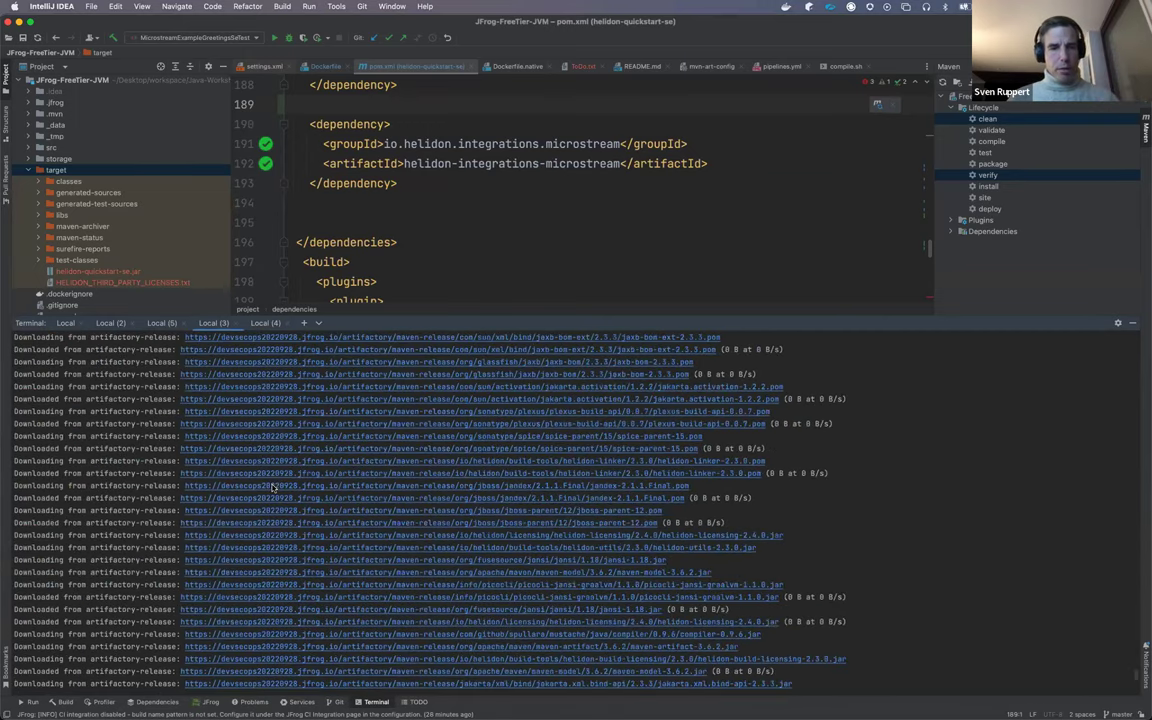
{"action": "scroll", "coordinate": [271, 487], "scroll_direction": "down", "scroll_amount": 20}
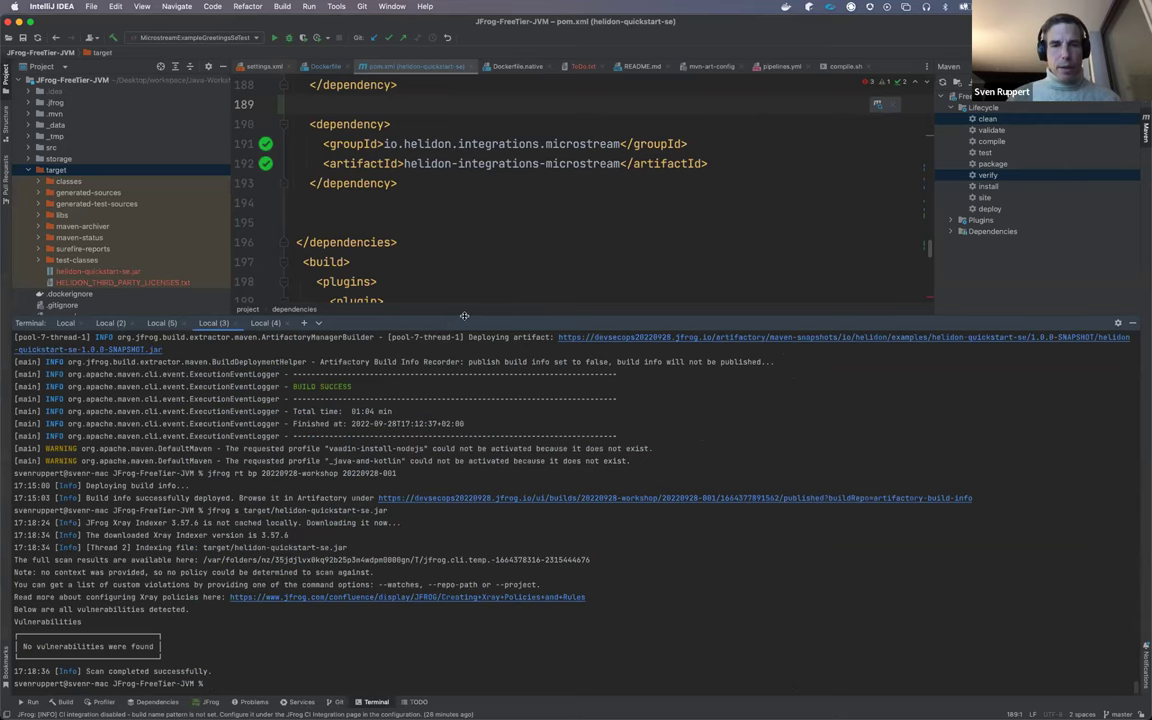
- Enlarge the editor area above the terminal and open the project's Dockerfile
{"action": "left_click_drag", "start_coordinate": [464, 316], "coordinate": [464, 402]}
{"action": "double_click", "coordinate": [62, 350]}
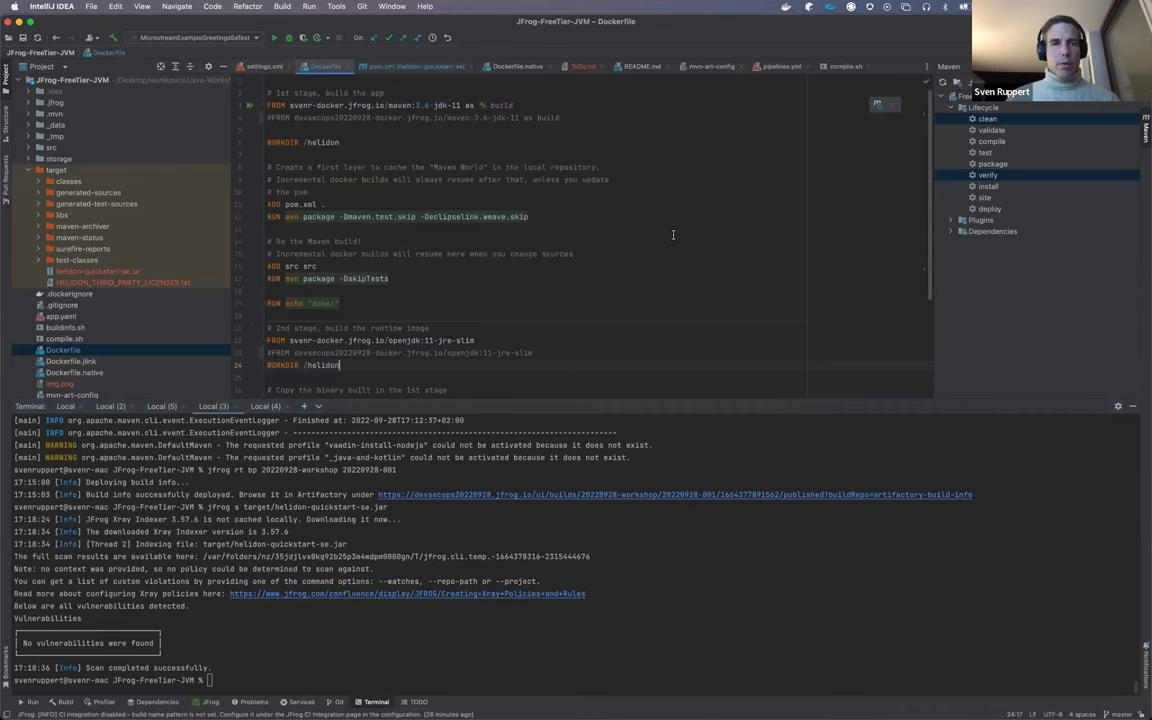
- Examine the registry host in the Maven base-image lines of the Dockerfile's first build stage
{"action": "scroll", "coordinate": [673, 235], "scroll_direction": "down", "scroll_amount": 1}
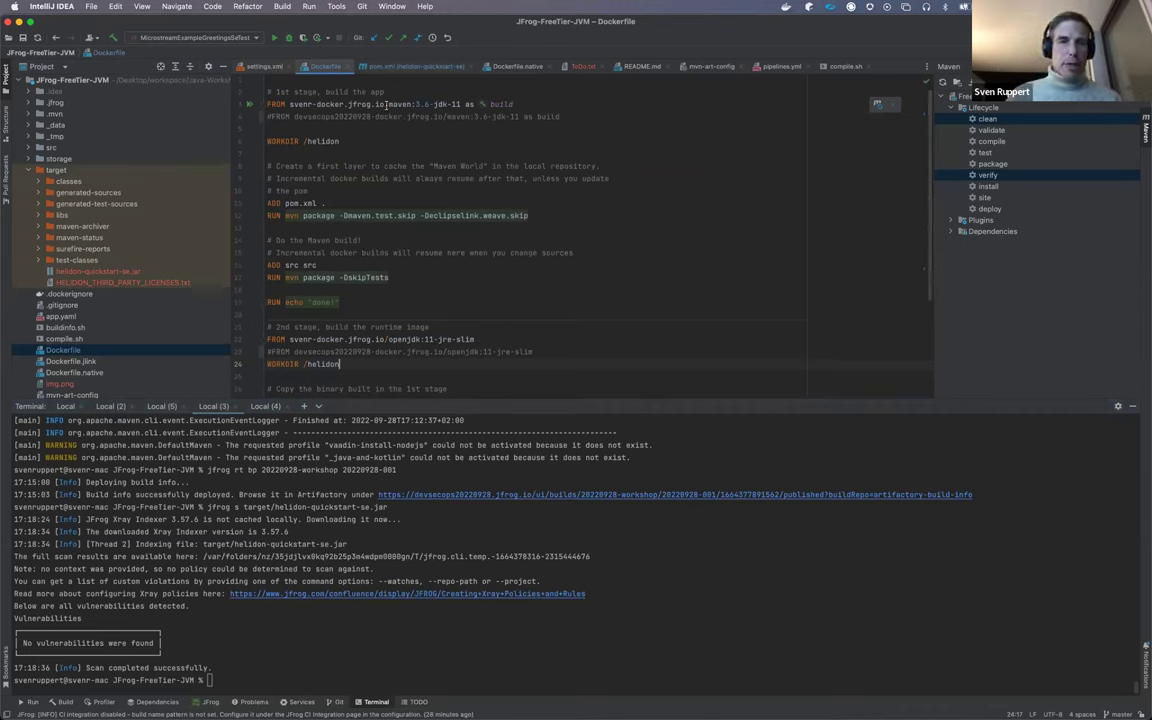
{"action": "left_click_drag", "start_coordinate": [384, 104], "coordinate": [290, 104]}
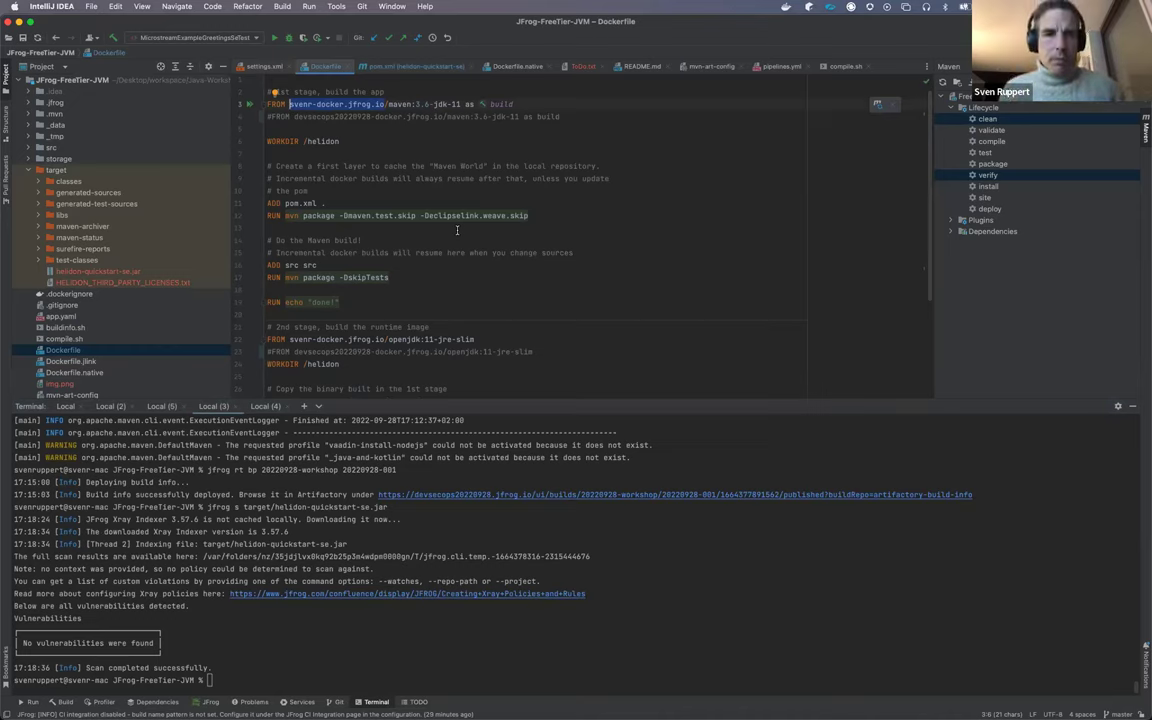
{"action": "left_click_drag", "start_coordinate": [293, 117], "coordinate": [437, 117]}
{"action": "left_click_drag", "start_coordinate": [289, 104], "coordinate": [384, 104]}
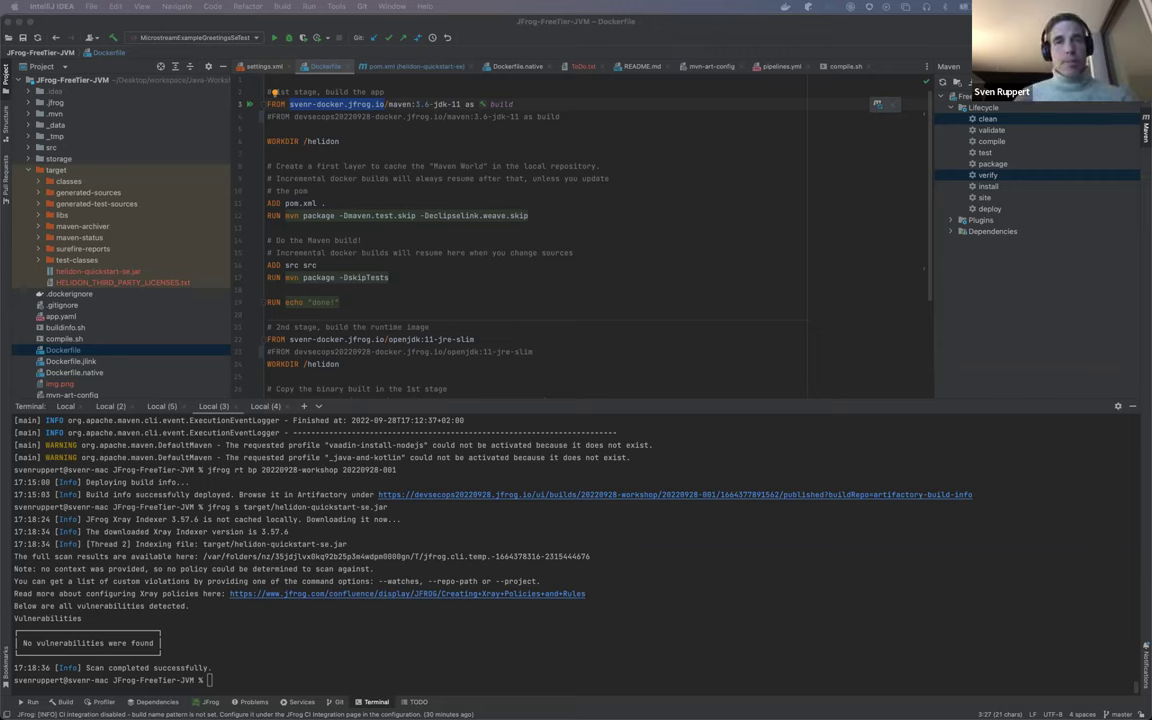
- Try to scan target/export.tar with the JFrog CLI, and check the working directory and the project's target folder
{"action": "left_click", "coordinate": [284, 647]}
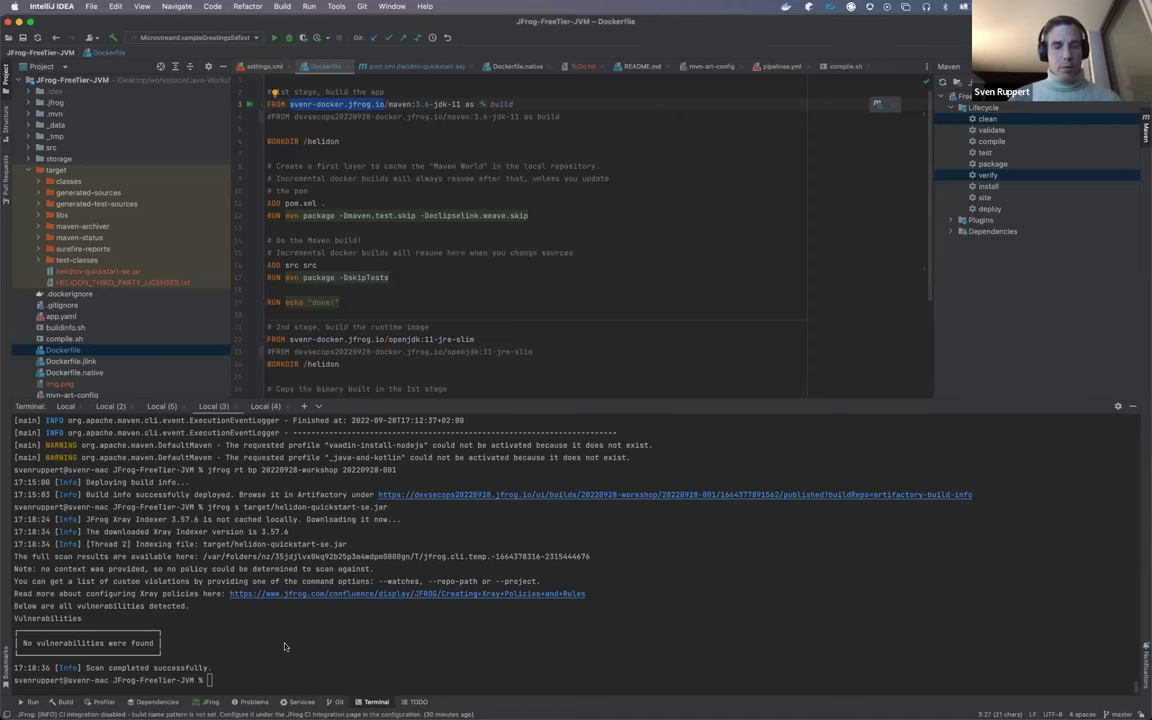
{"action": "type", "text": "jfrog s target/export.tar"}
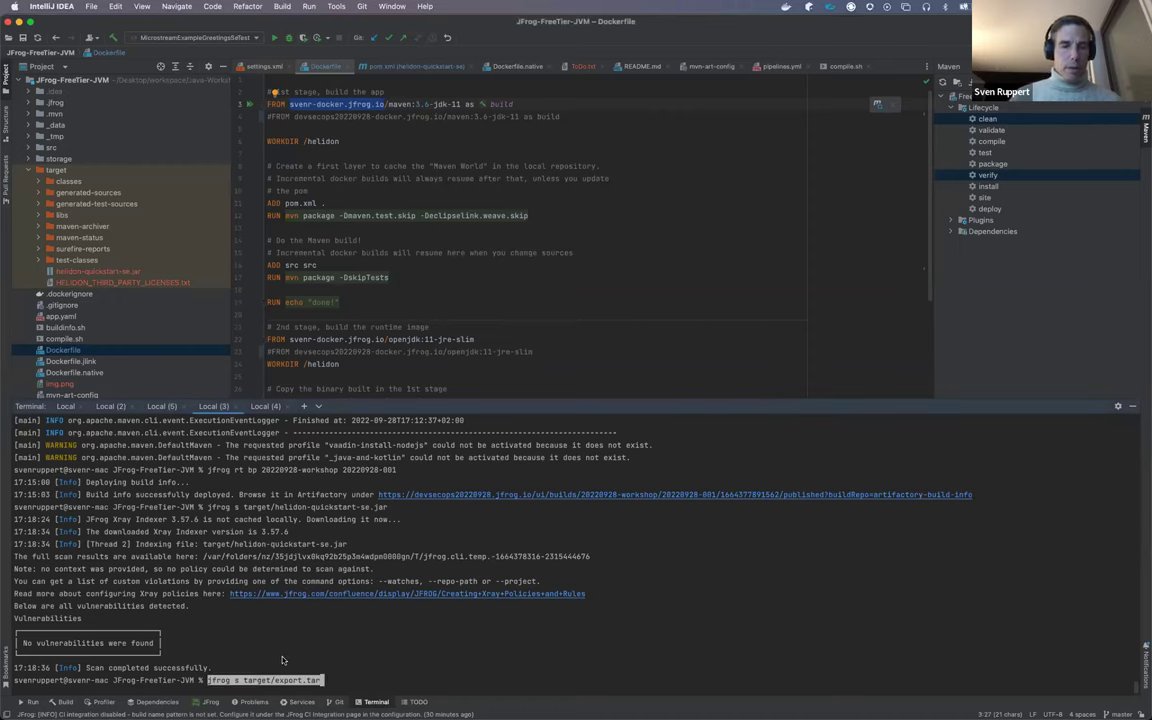
{"action": "key", "text": "Return"}
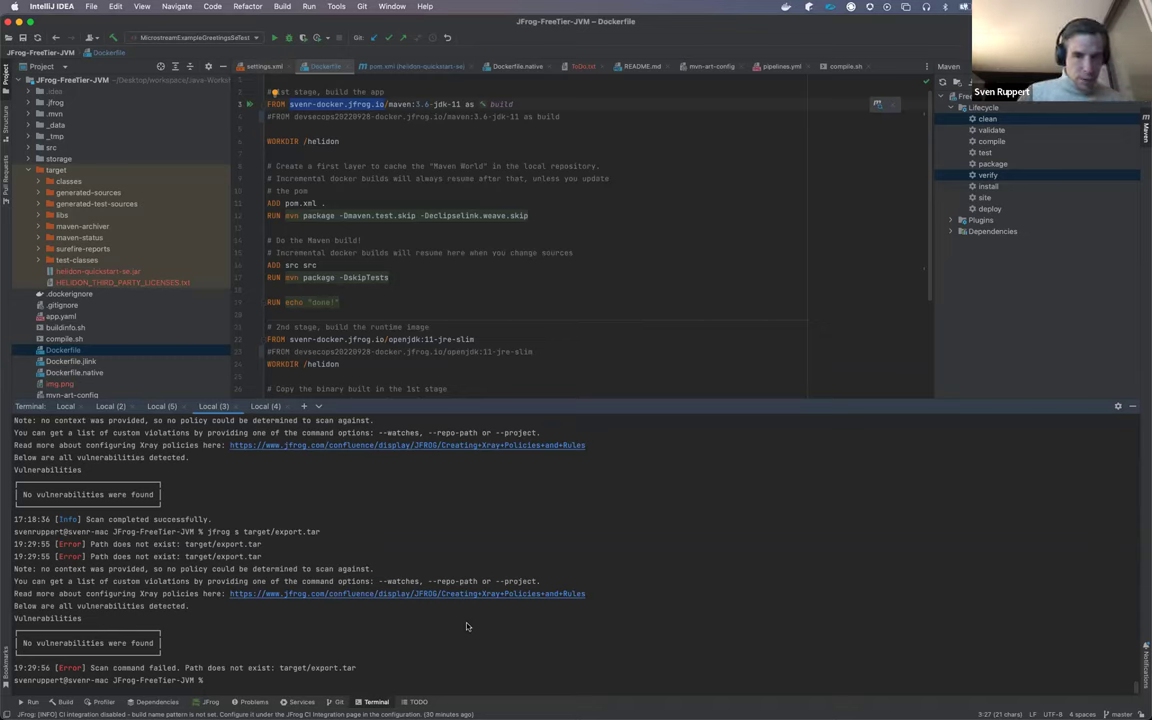
{"action": "type", "text": "pwd"}
{"action": "key", "text": "Return"}
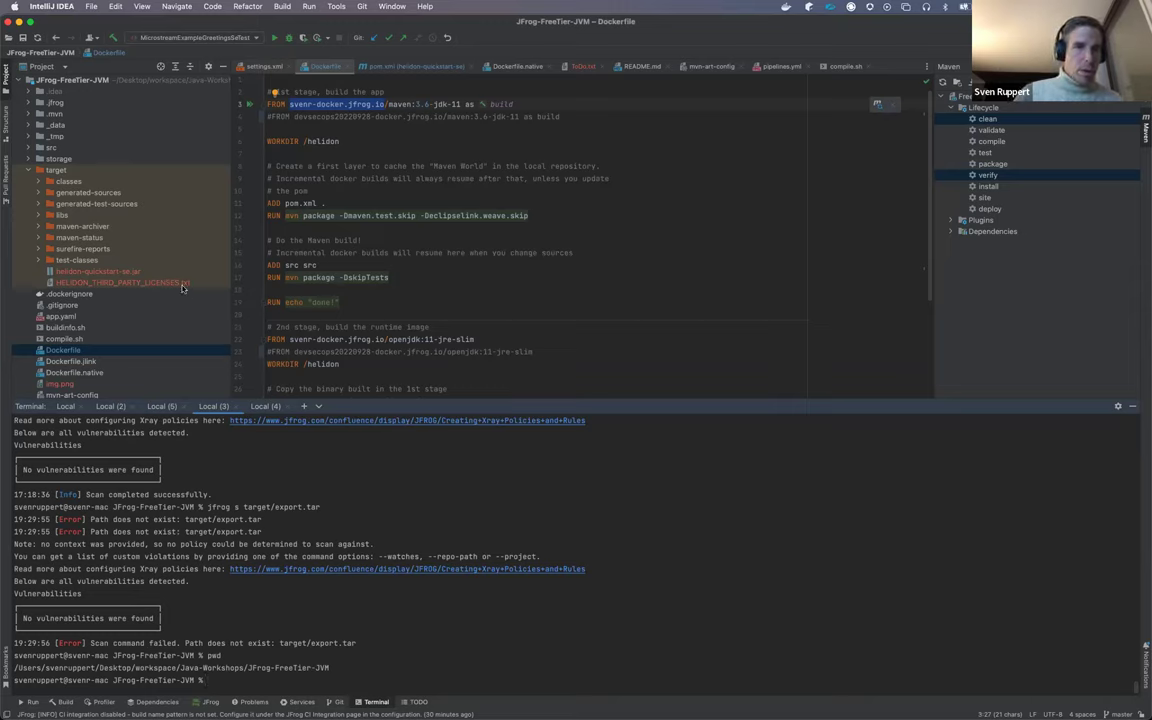
{"action": "left_click", "coordinate": [55, 170]}
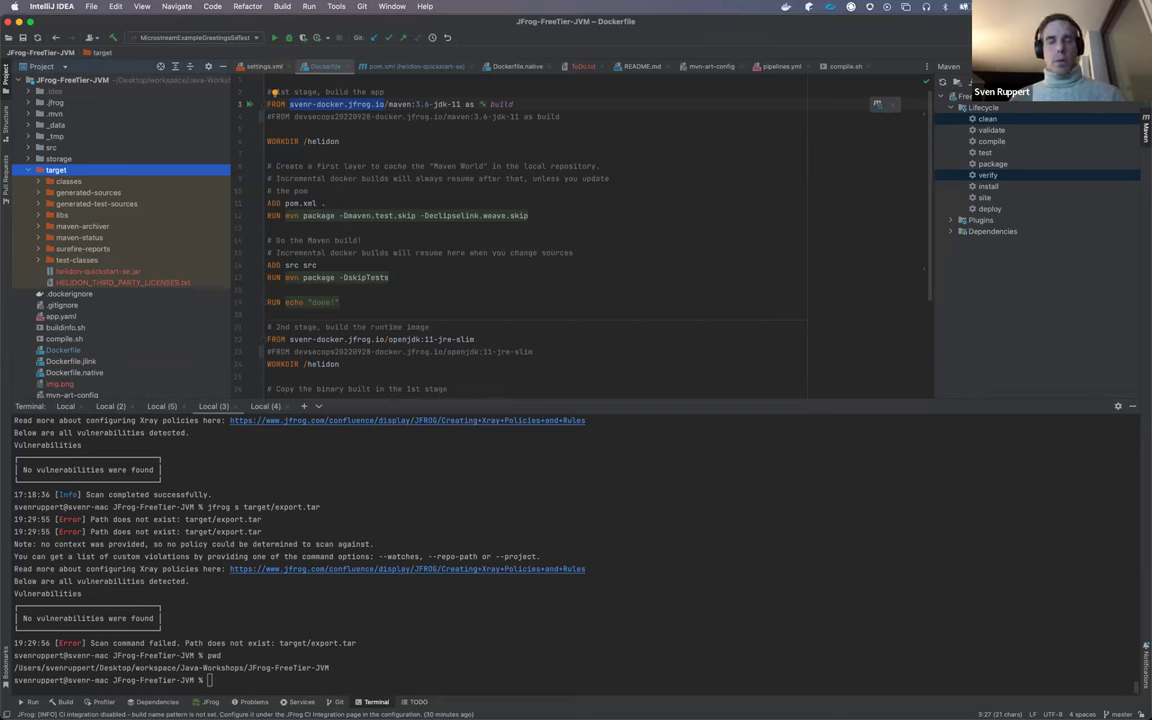
{"action": "left_click", "coordinate": [424, 661]}
{"action": "type", "text": "tar"}
{"action": "key", "text": "BackSpace"}
{"action": "key", "text": "BackSpace"}
{"action": "key", "text": "BackSpace"}
- Save the helidon-quickstart-se Docker image as target/export.tar from the terminal and select the exported file in the project tree
{"action": "key", "text": "super+Tab"}
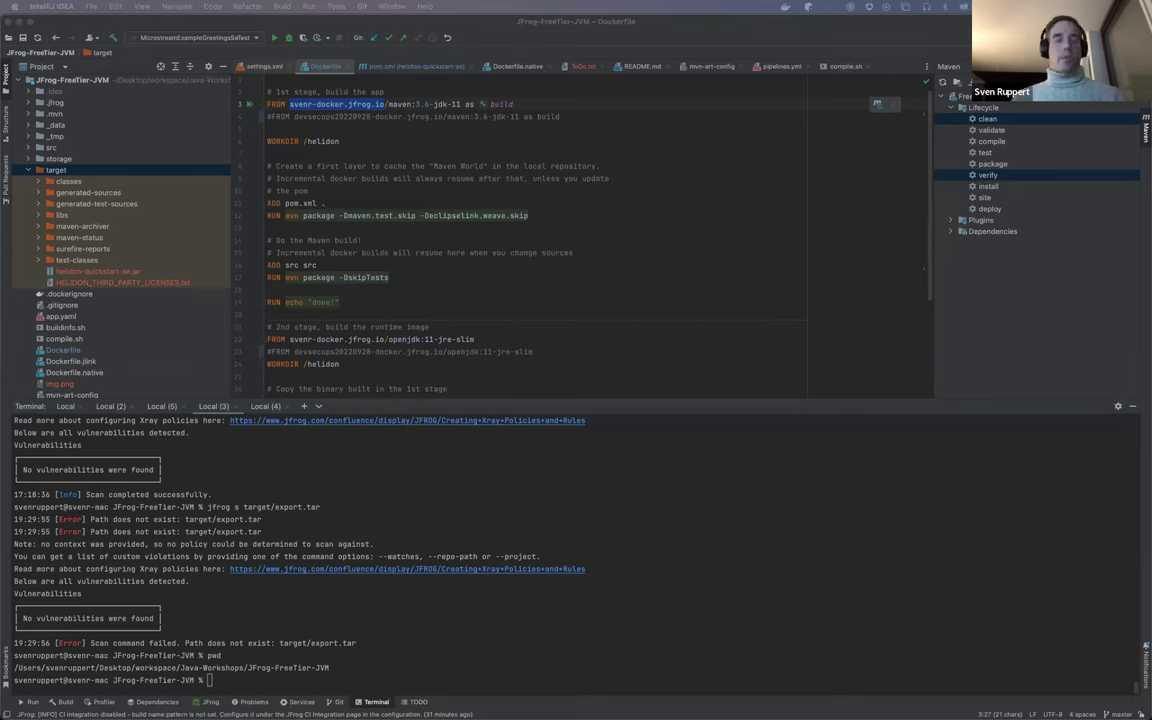
{"action": "left_click", "coordinate": [460, 650]}
{"action": "type", "text": "docker save helidon-quickstart-se -o target/export.tar"}
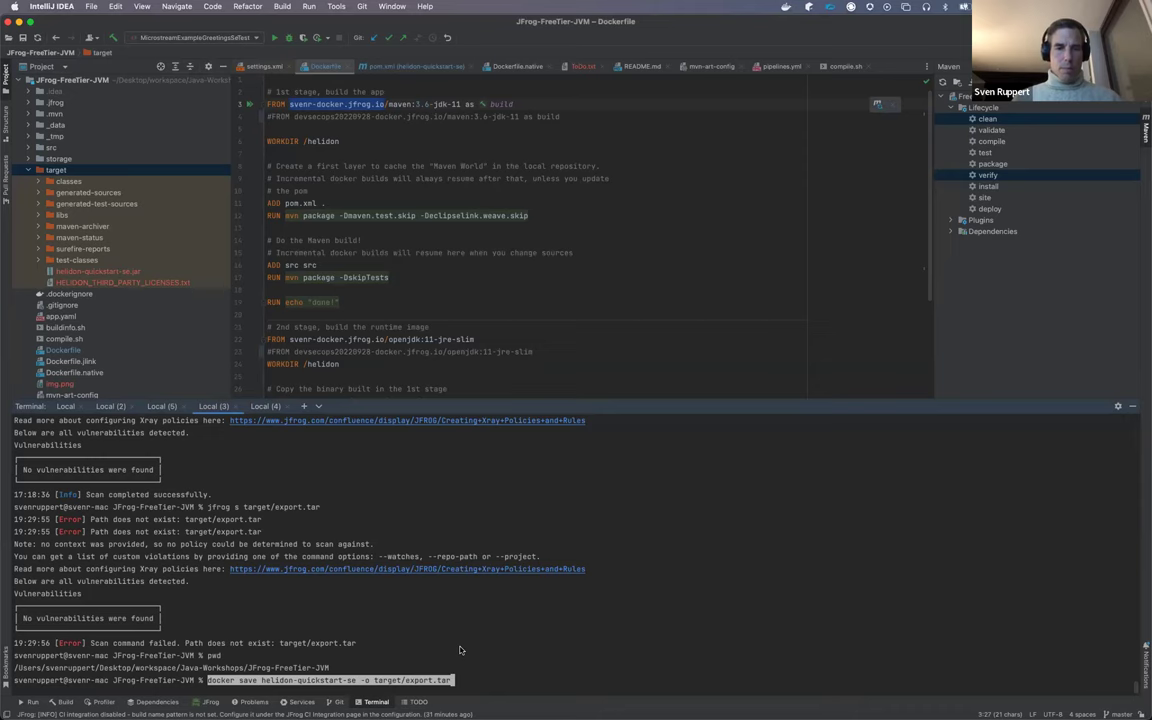
{"action": "key", "text": "Return"}
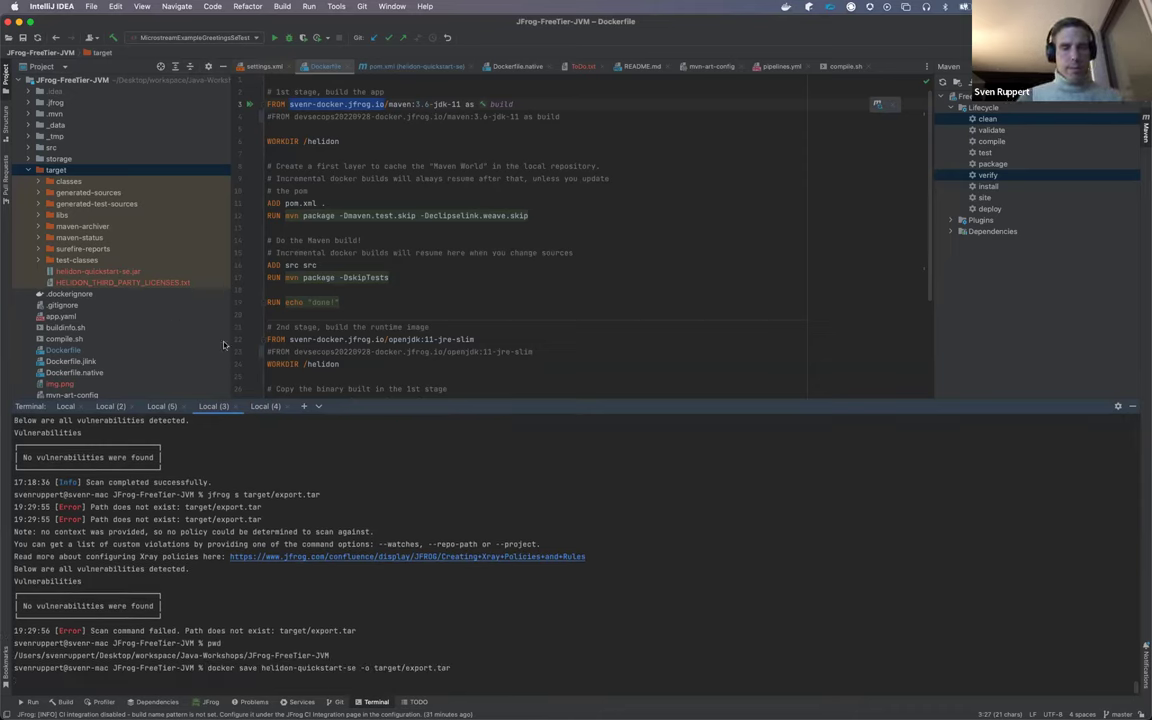
{"action": "left_click", "coordinate": [58, 170]}
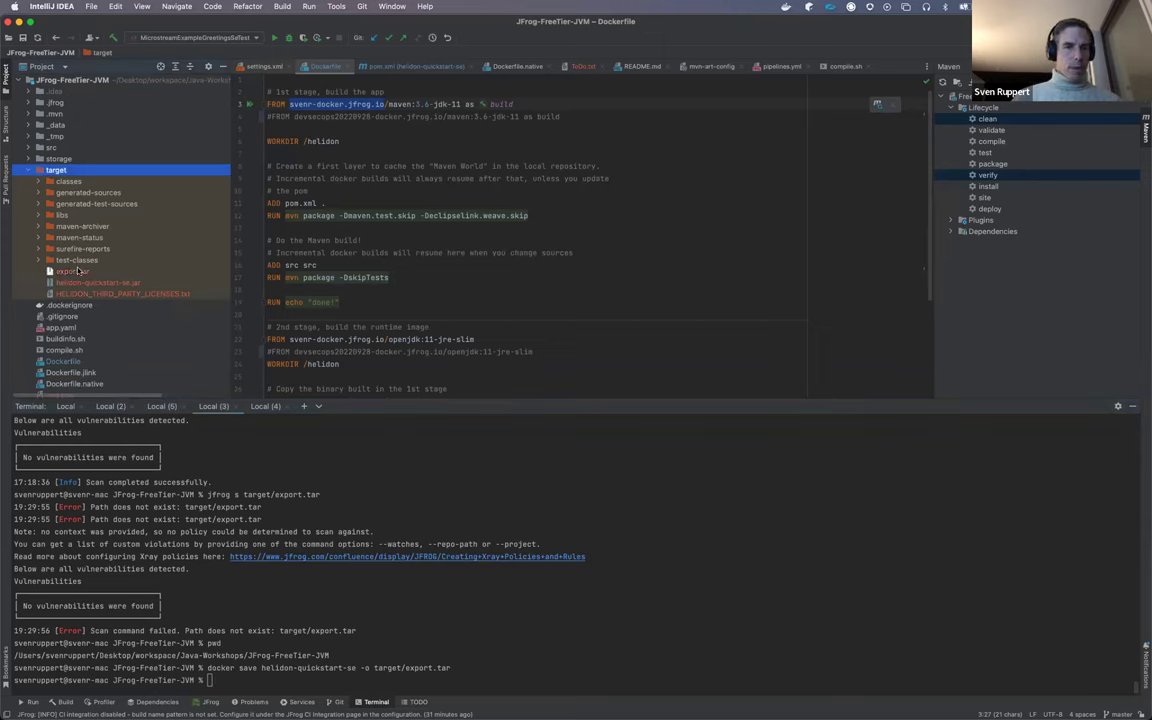
{"action": "left_click", "coordinate": [72, 271]}
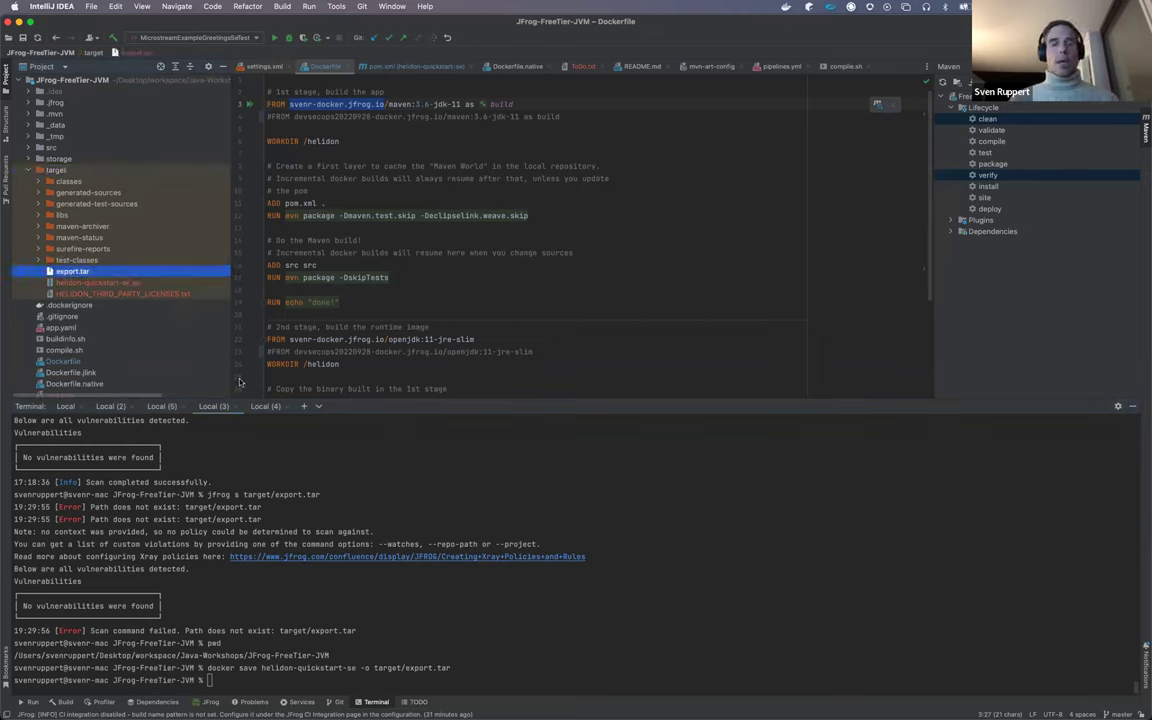
- Scan the exported image archive target/export.tar with the JFrog CLI
{"action": "left_click", "coordinate": [338, 610]}
{"action": "key", "text": "Up"}
{"action": "key", "text": "Up"}
{"action": "key", "text": "Up"}
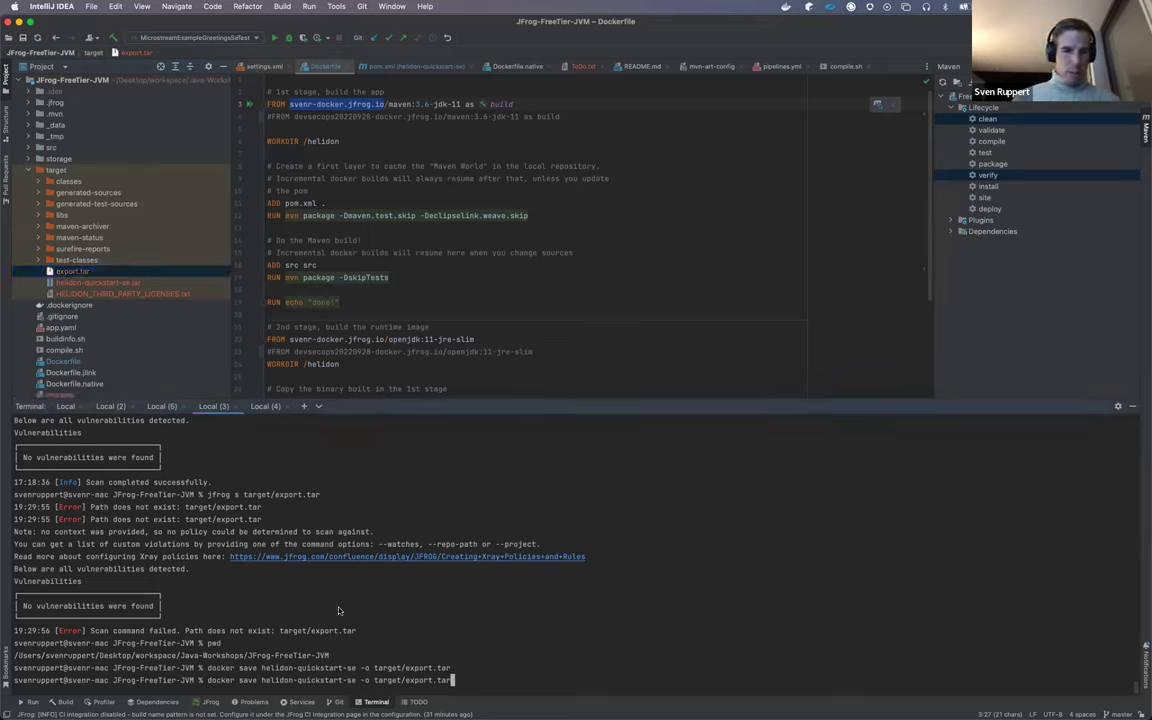
{"action": "key", "text": "Return"}
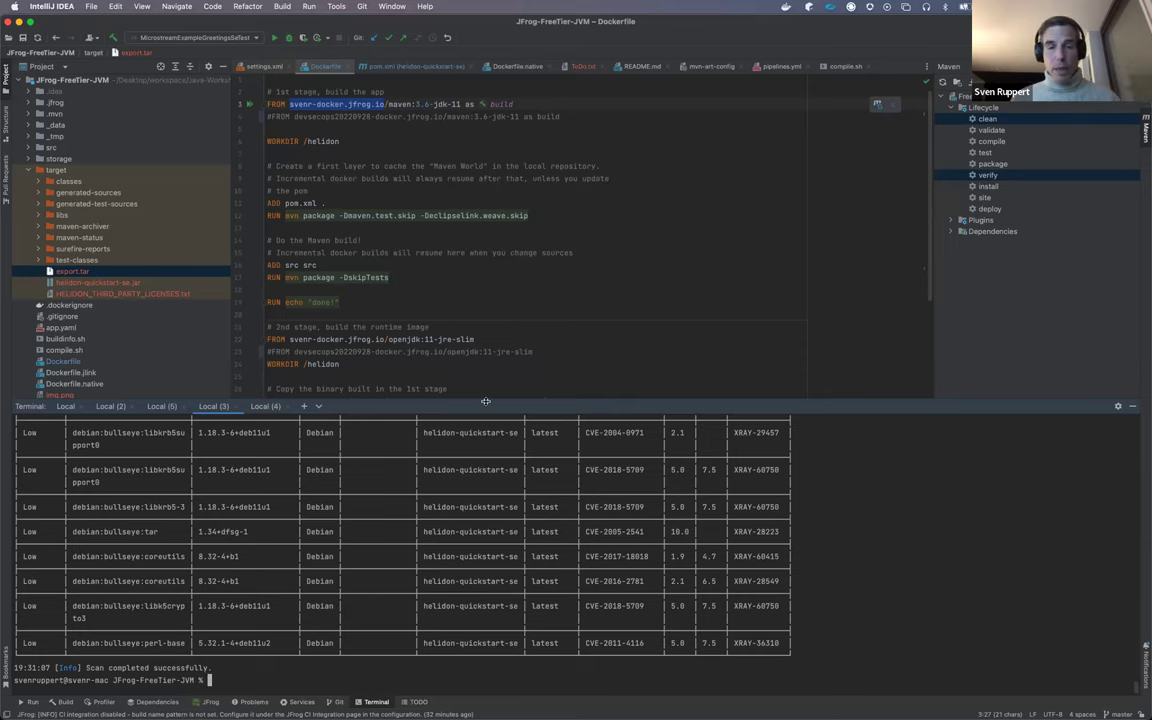
- Enlarge the terminal area and review the vulnerability table from the image scan
{"action": "left_click_drag", "start_coordinate": [500, 401], "coordinate": [510, 270]}
{"action": "scroll", "coordinate": [442, 417], "scroll_direction": "up", "scroll_amount": 10}
{"action": "scroll", "coordinate": [445, 417], "scroll_direction": "up", "scroll_amount": 10}
{"action": "scroll", "coordinate": [445, 418], "scroll_direction": "down", "scroll_amount": 15}
{"action": "scroll", "coordinate": [445, 418], "scroll_direction": "down", "scroll_amount": 10}
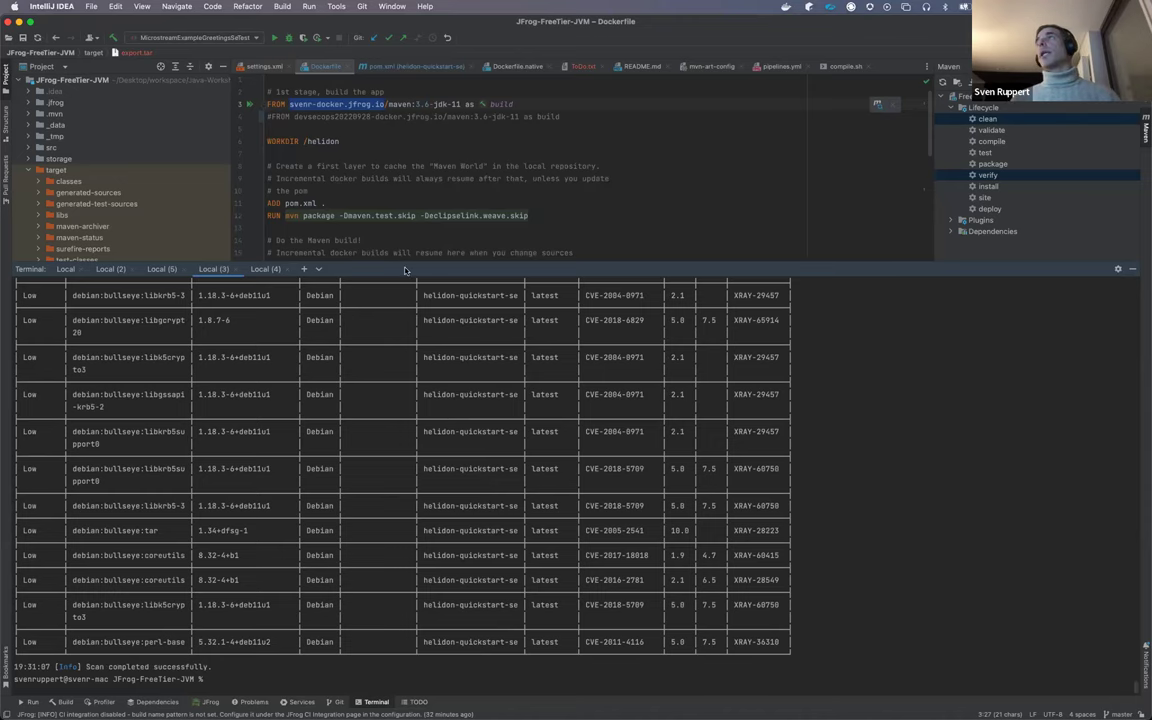
- Switch to the JFrog platform in Chrome, view Xray's on-demand scans and check the helidon-quickstart-se scan from 17:44:07
{"action": "key", "text": "super+Tab"}
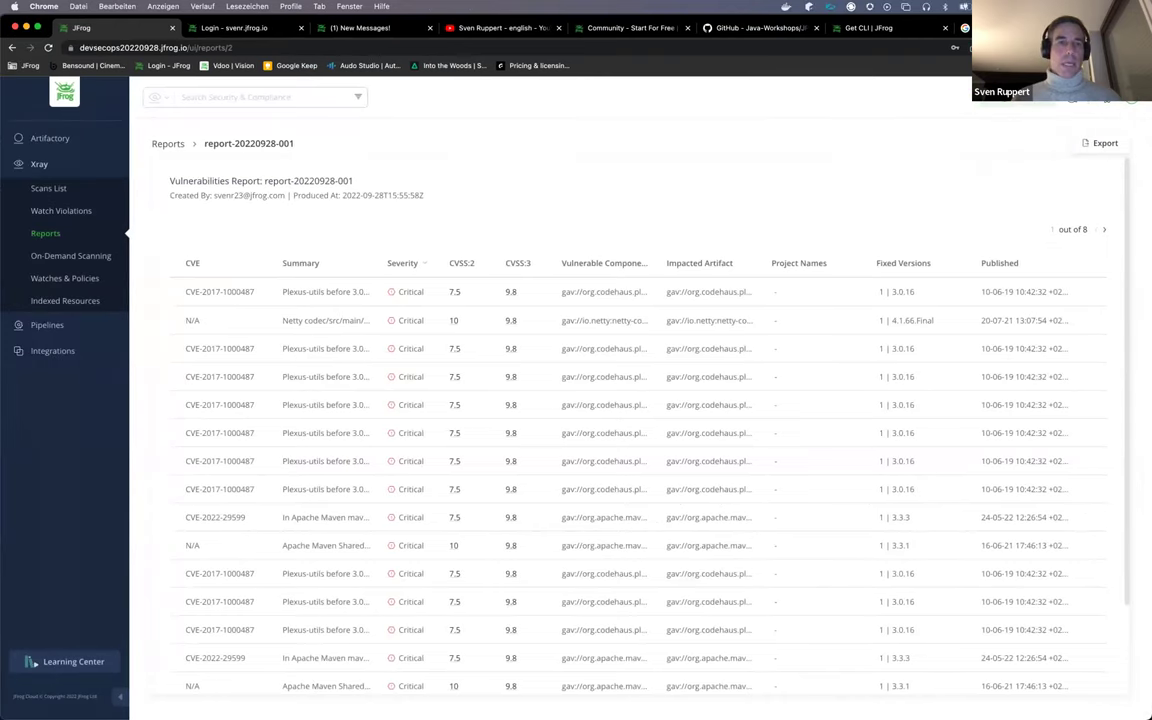
{"action": "left_click", "coordinate": [58, 256]}
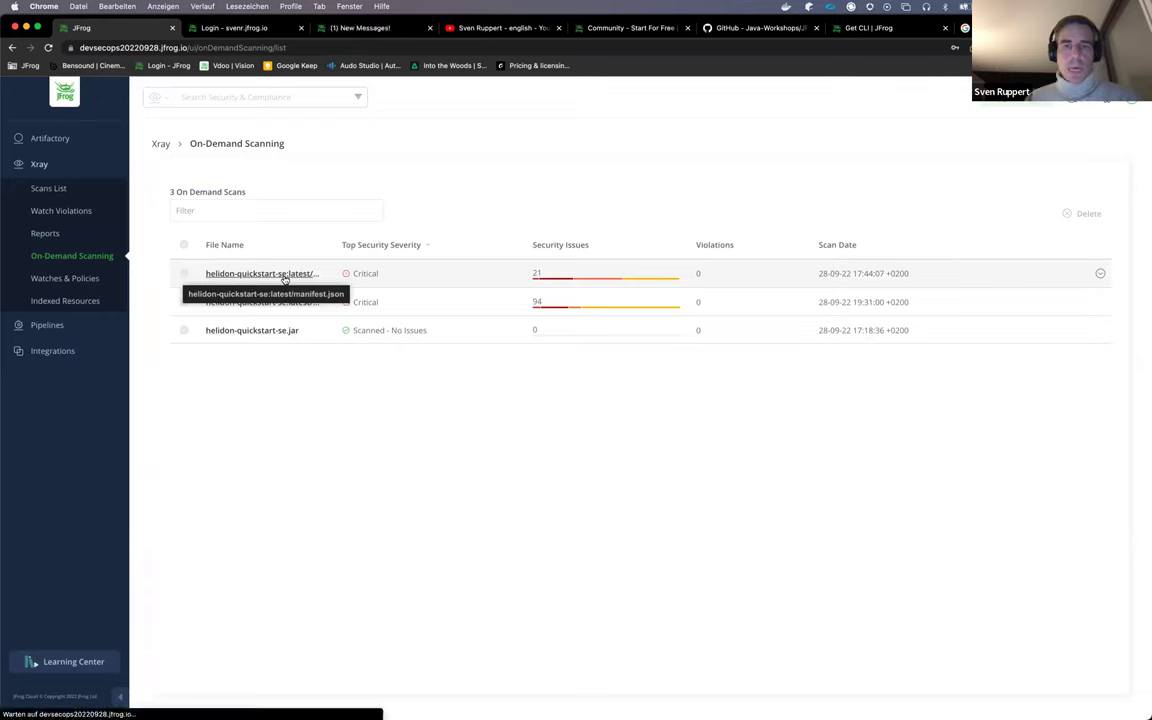
{"action": "left_click", "coordinate": [284, 276]}
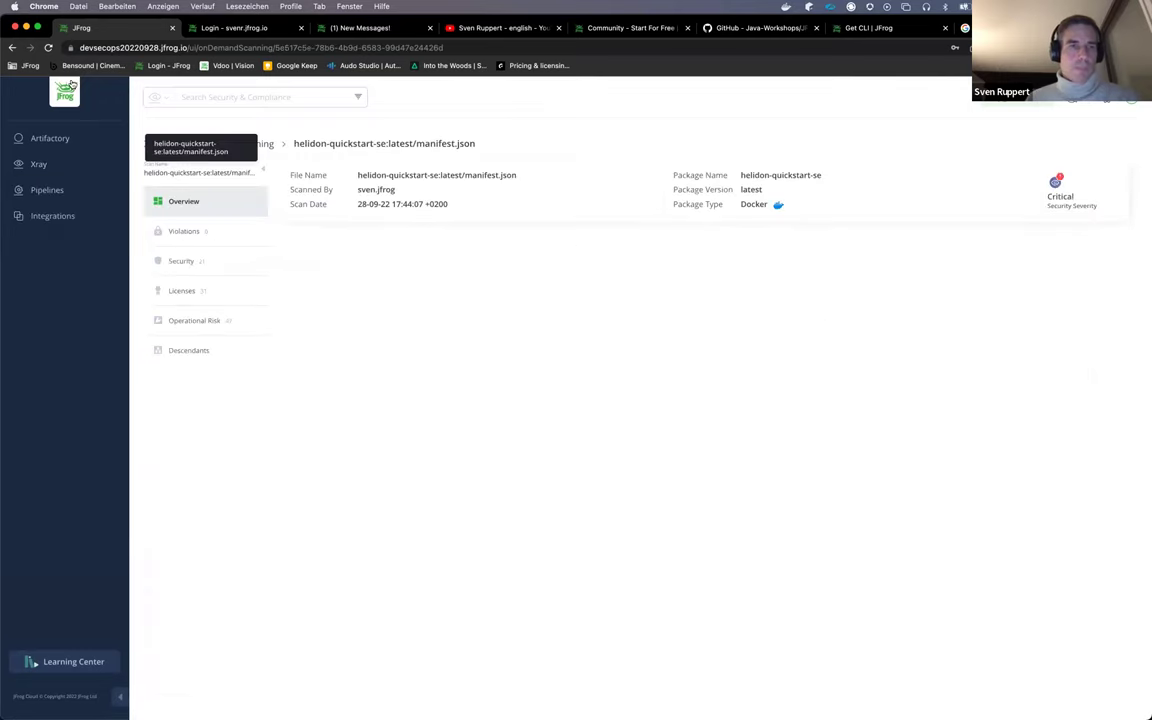
{"action": "left_click", "coordinate": [215, 144]}
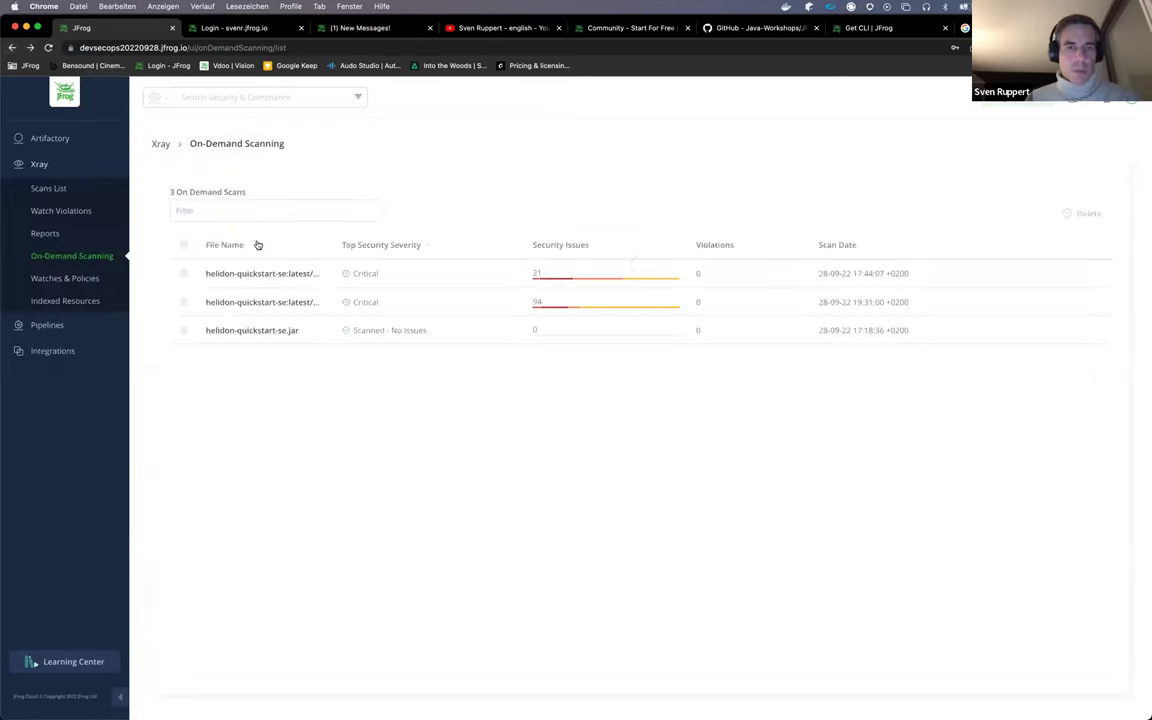
- Examine the security issues of the 19:31:00 helidon-quickstart-se scan, including the CVSS score breakdown of CVE-2022-37434
{"action": "left_click", "coordinate": [302, 302]}
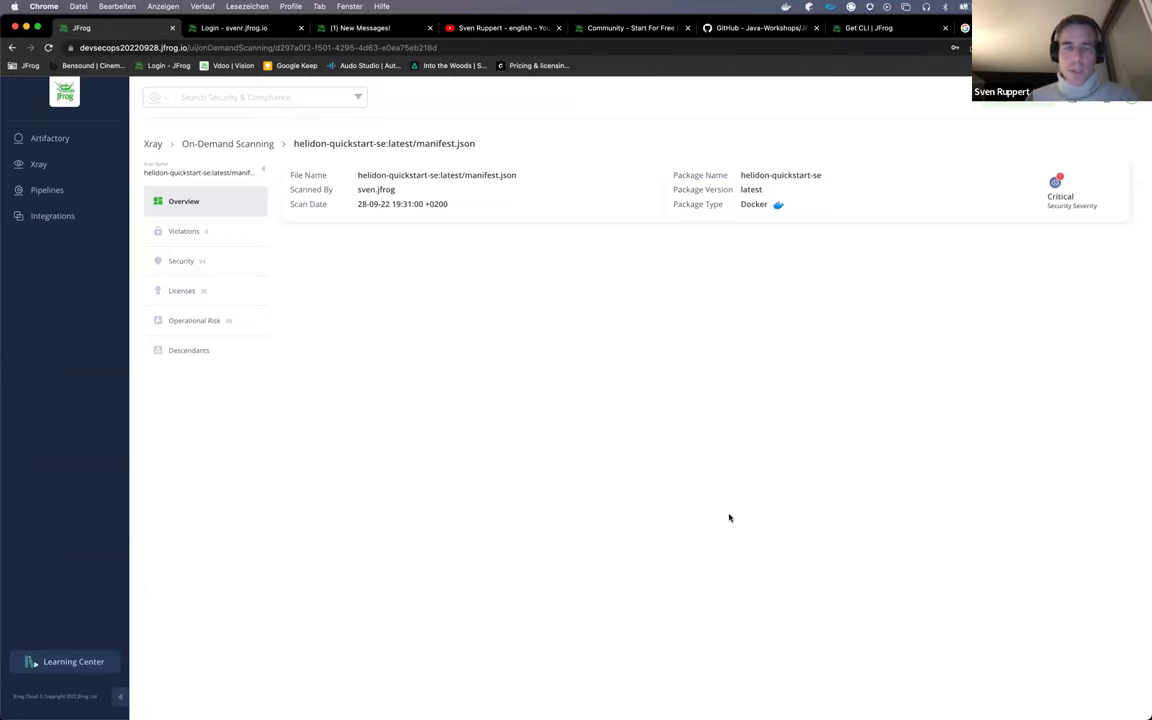
{"action": "left_click", "coordinate": [180, 261]}
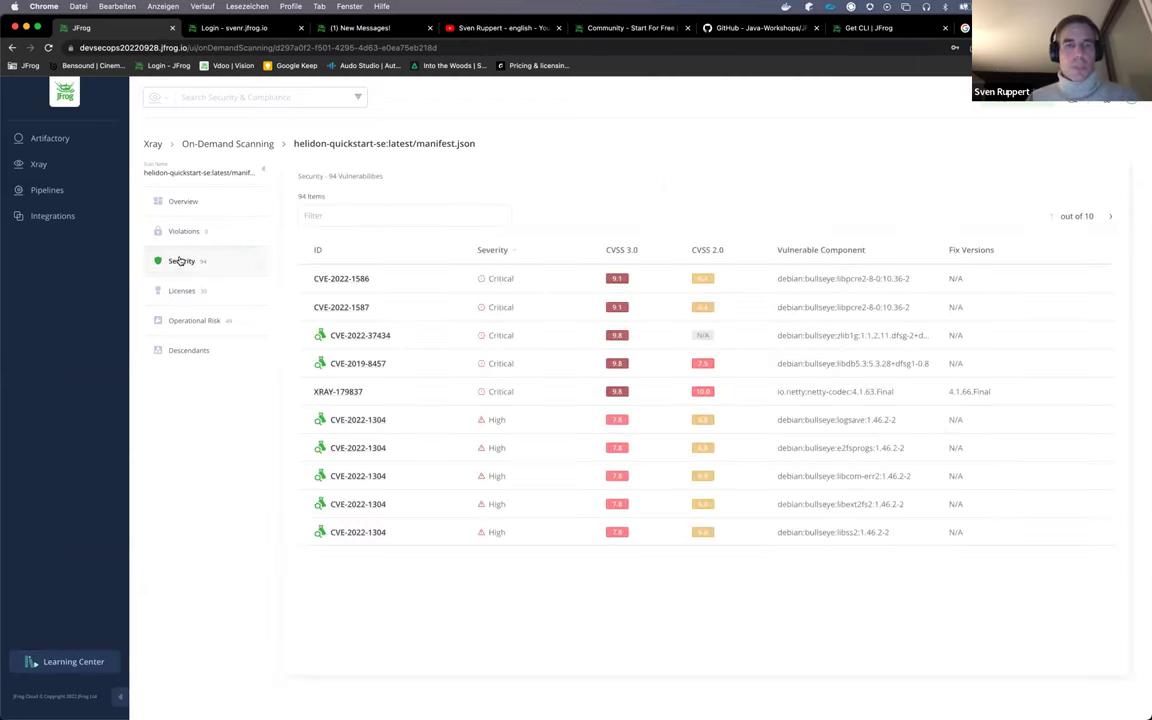
{"action": "left_click", "coordinate": [351, 337]}
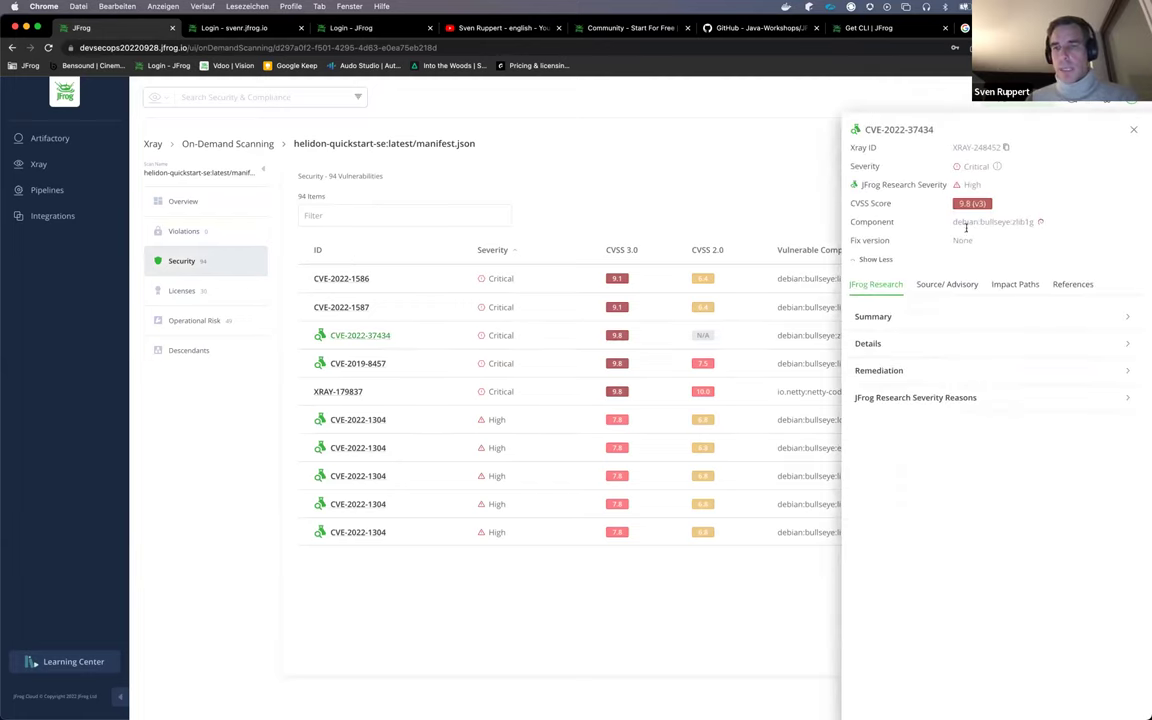
{"action": "left_click", "coordinate": [974, 205]}
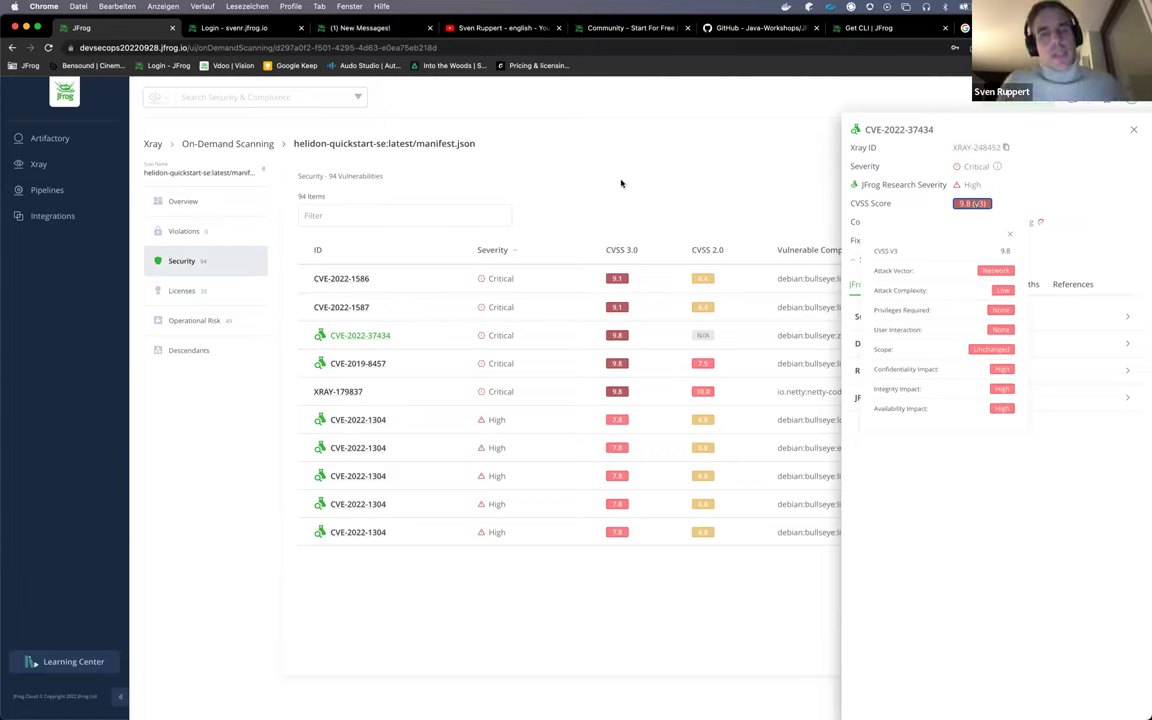
{"action": "left_click", "coordinate": [579, 184]}
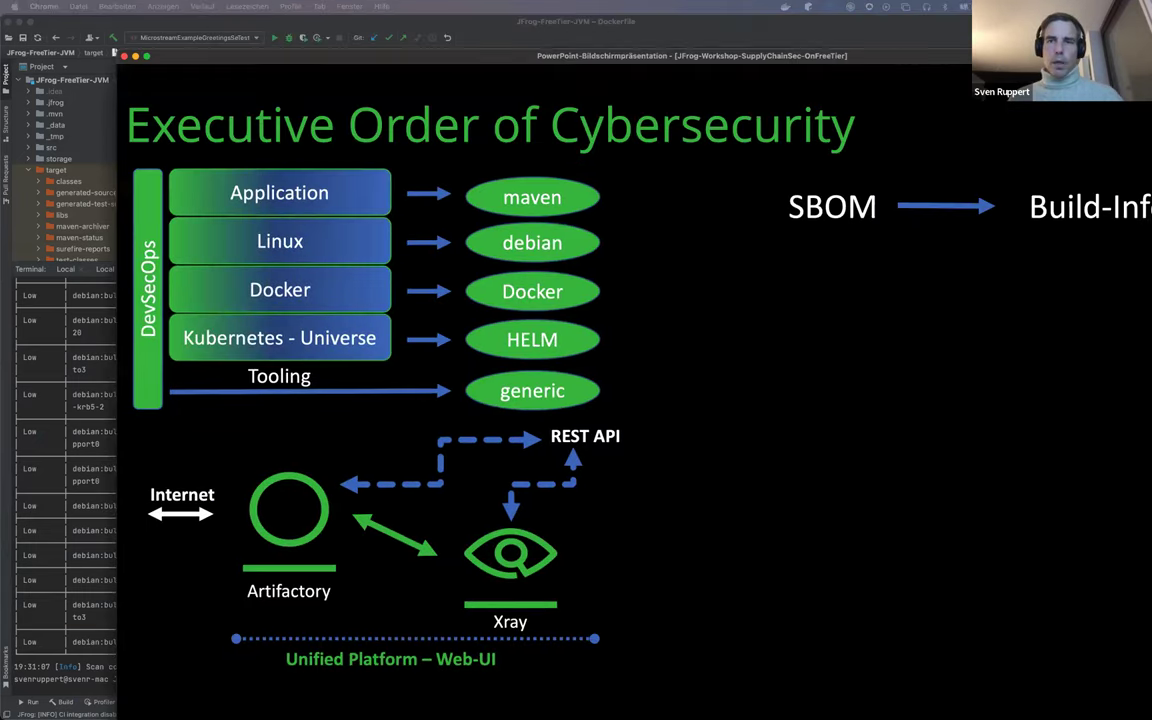
{"action": "key", "text": "Right"}
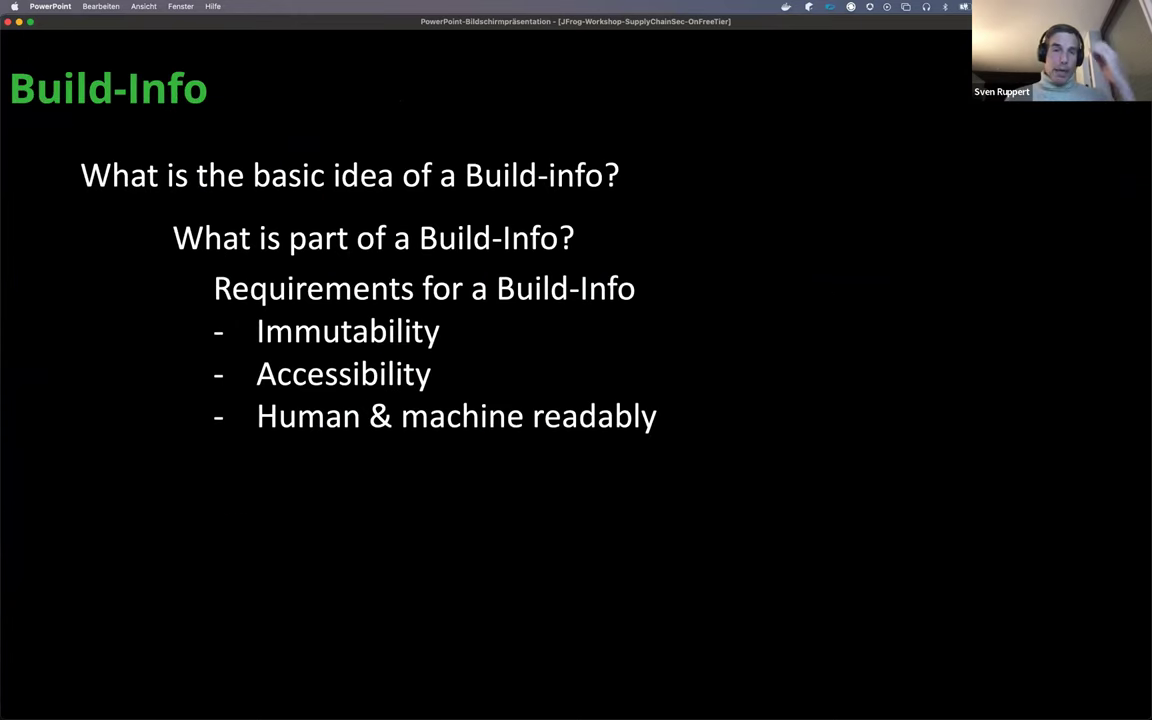
{"action": "key", "text": "Right"}
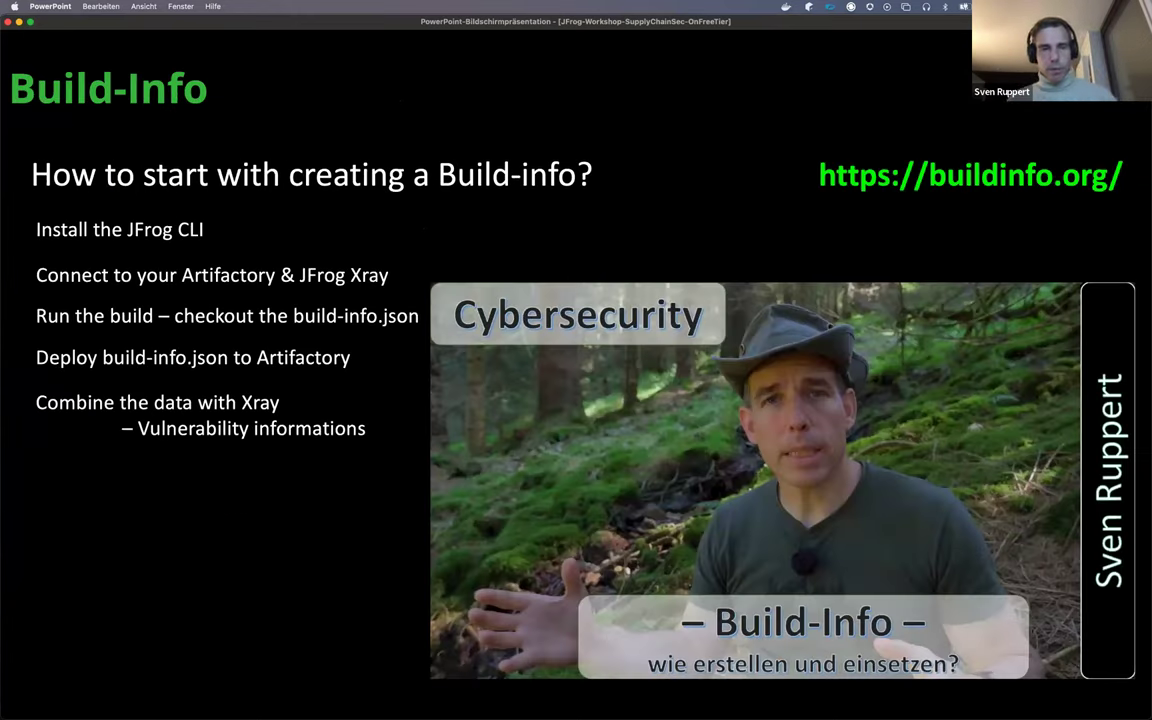
{"action": "key", "text": "Right"}
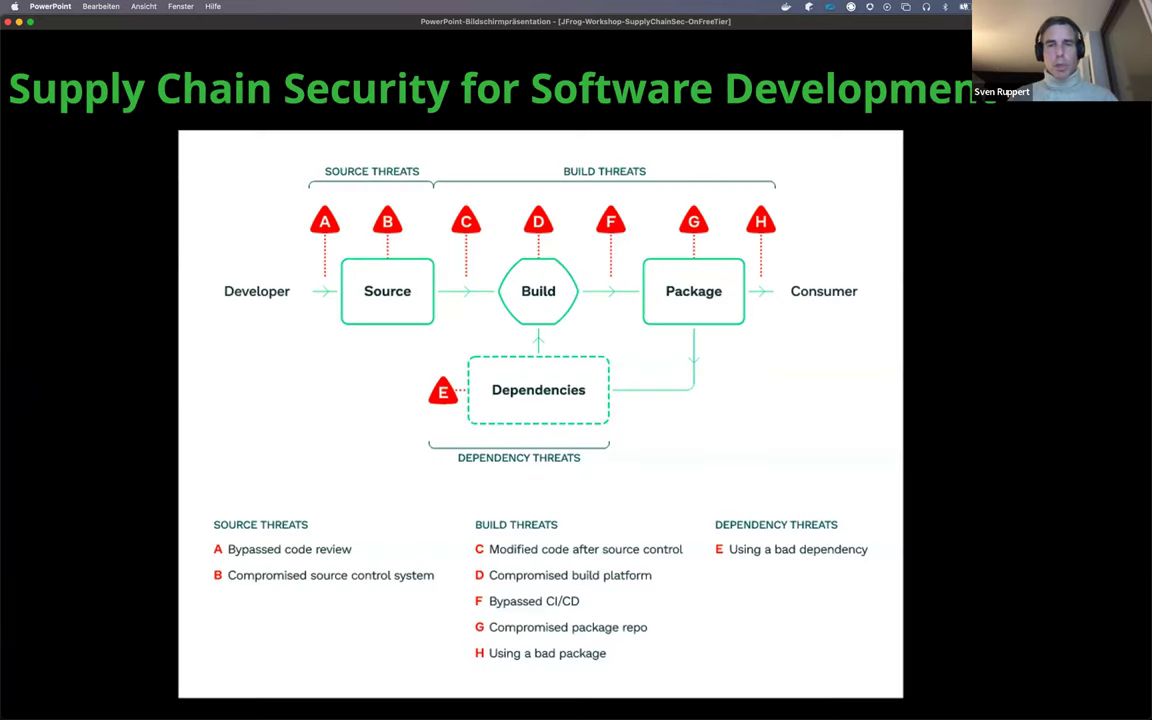